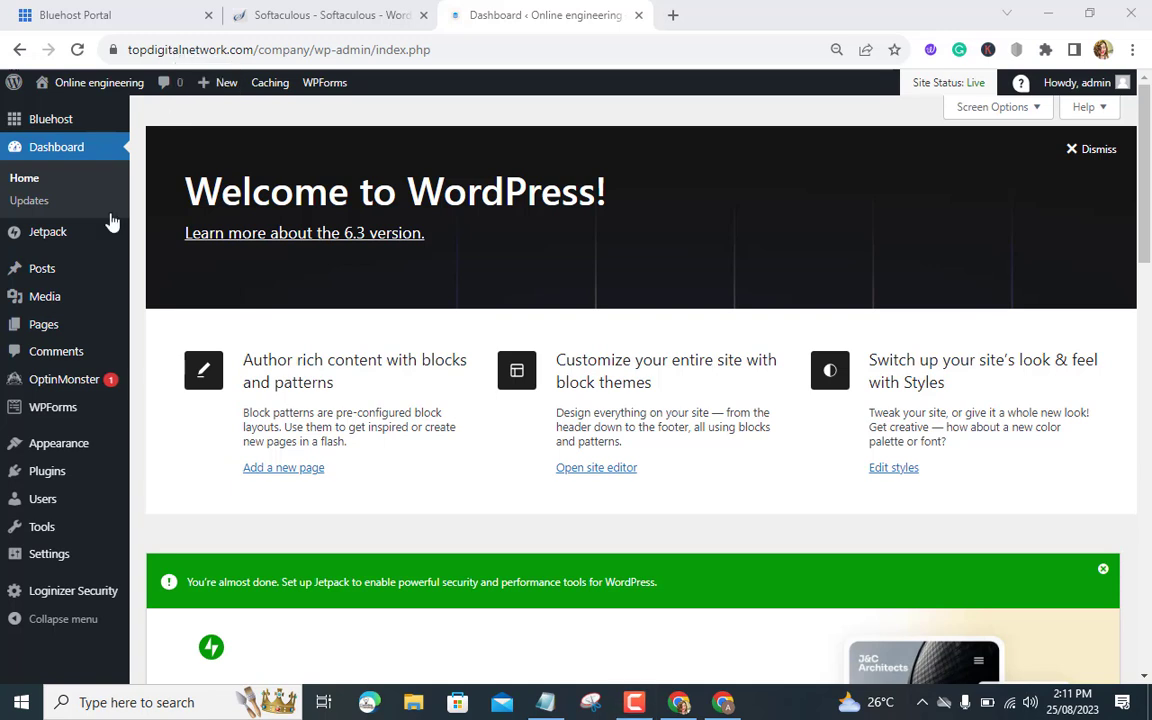
Open the live site in a separate browser tab and look over its default home page.
scroll(85, 240, down, 3)
mouse_move(30, 90)
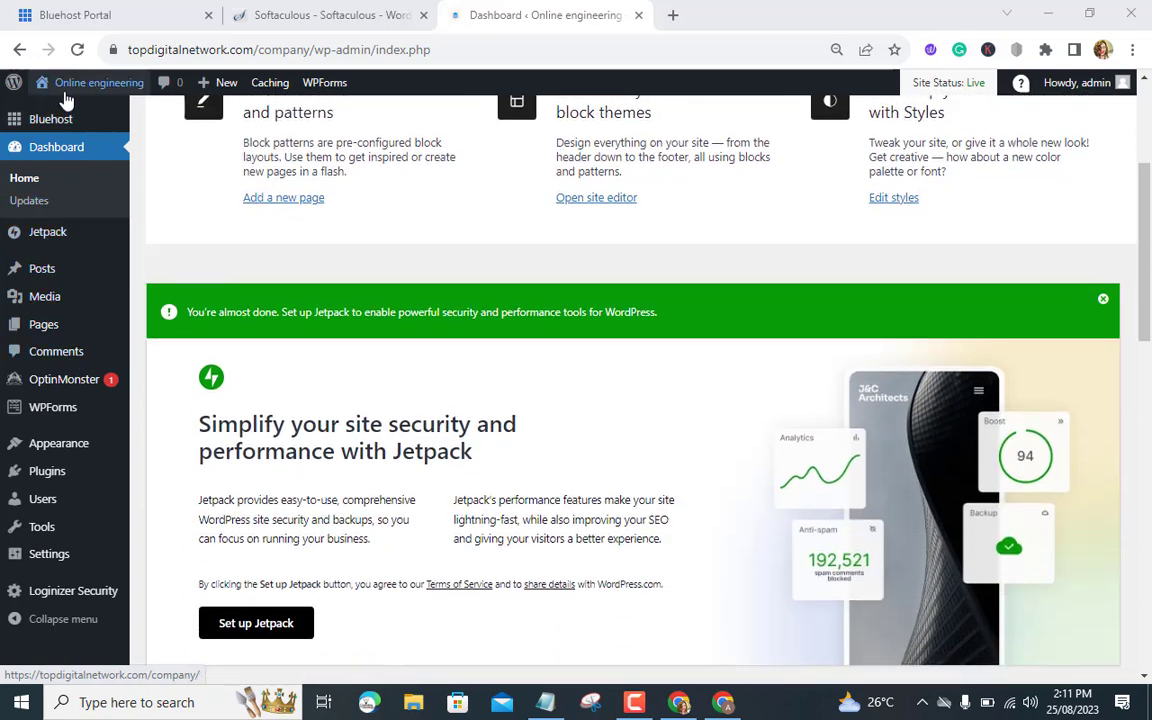
right_click(68, 117)
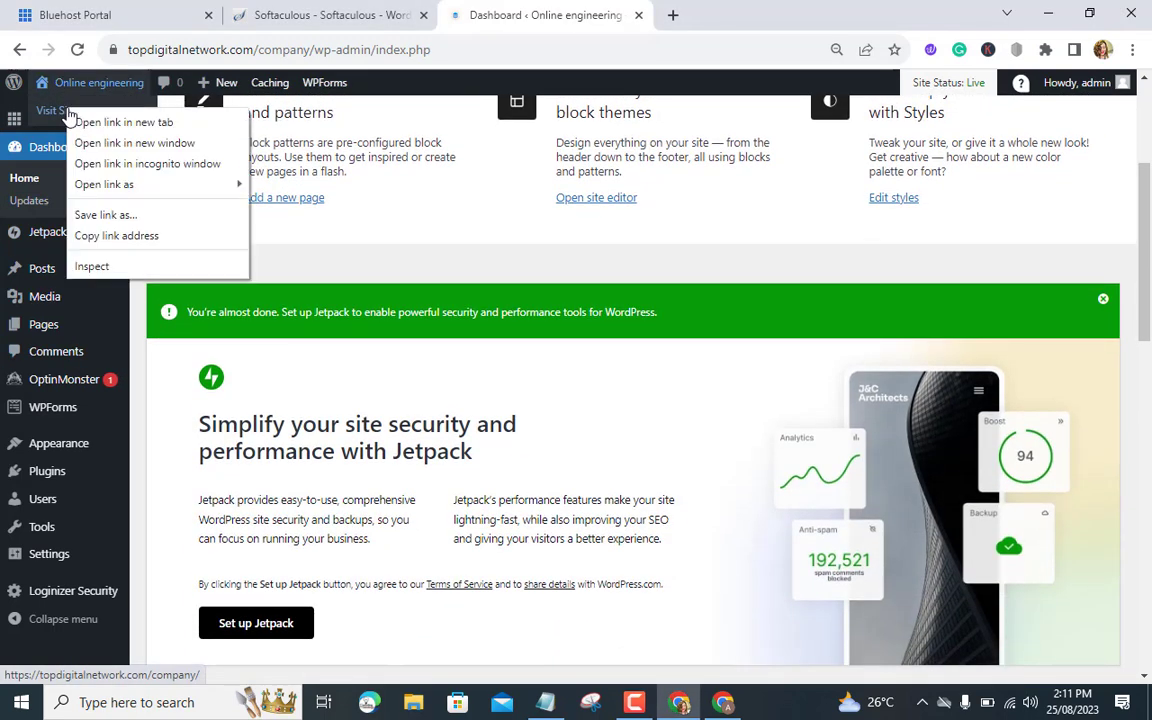
click(85, 121)
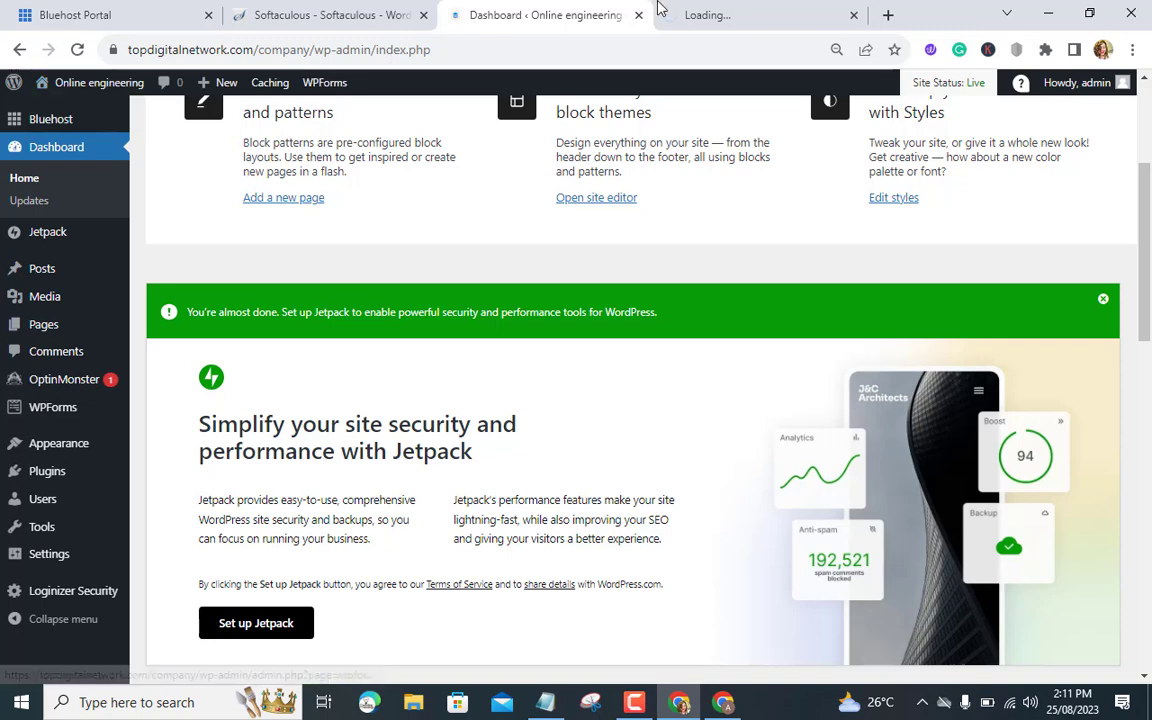
click(687, 13)
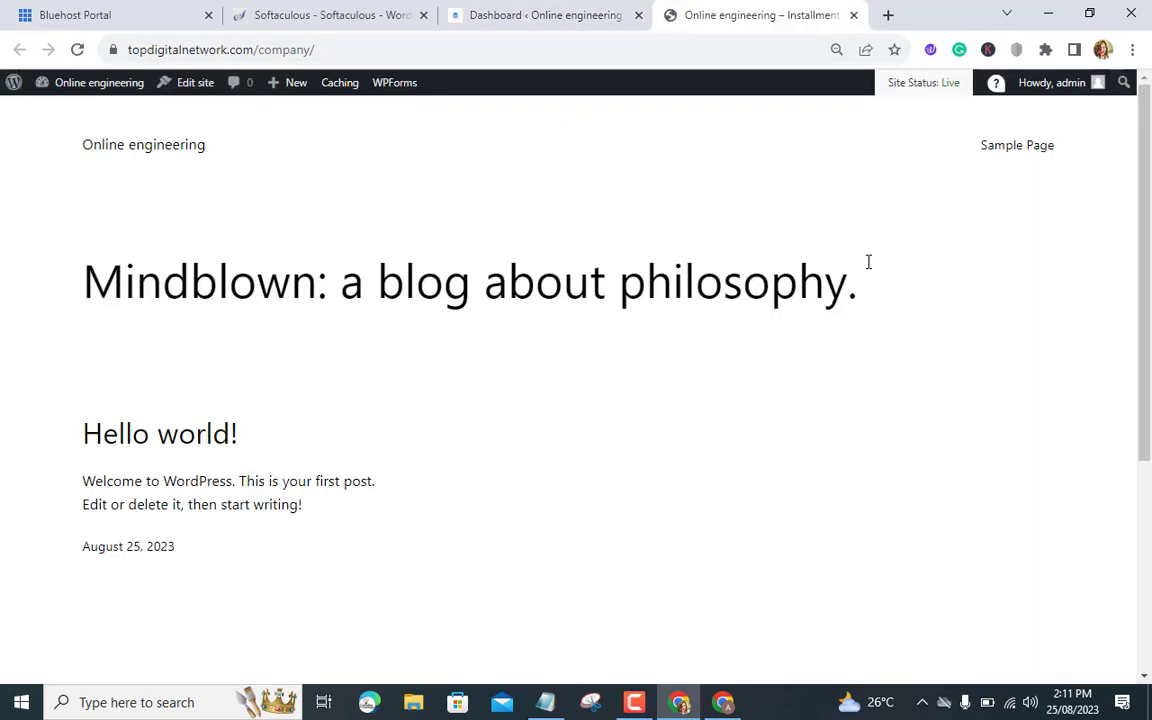
scroll(677, 305, down, 3)
scroll(677, 305, up, 5)
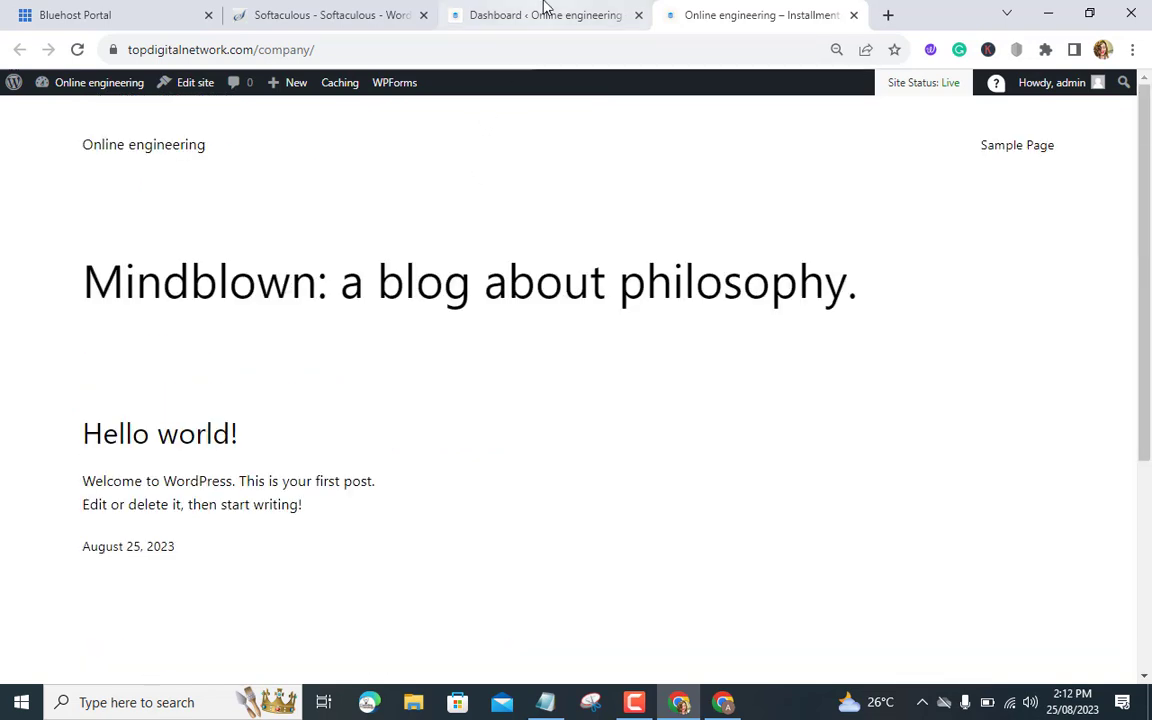
Return to the admin dashboard, go to adding a new theme and open the upload form for a .zip theme.
click(543, 12)
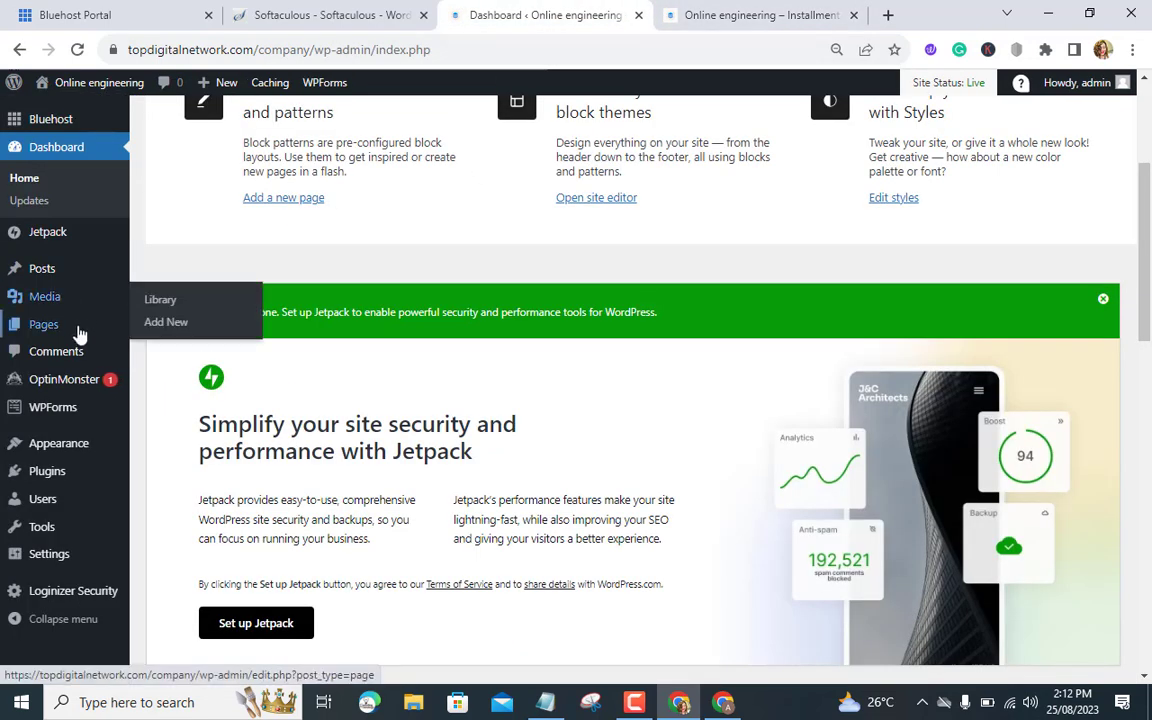
mouse_move(60, 452)
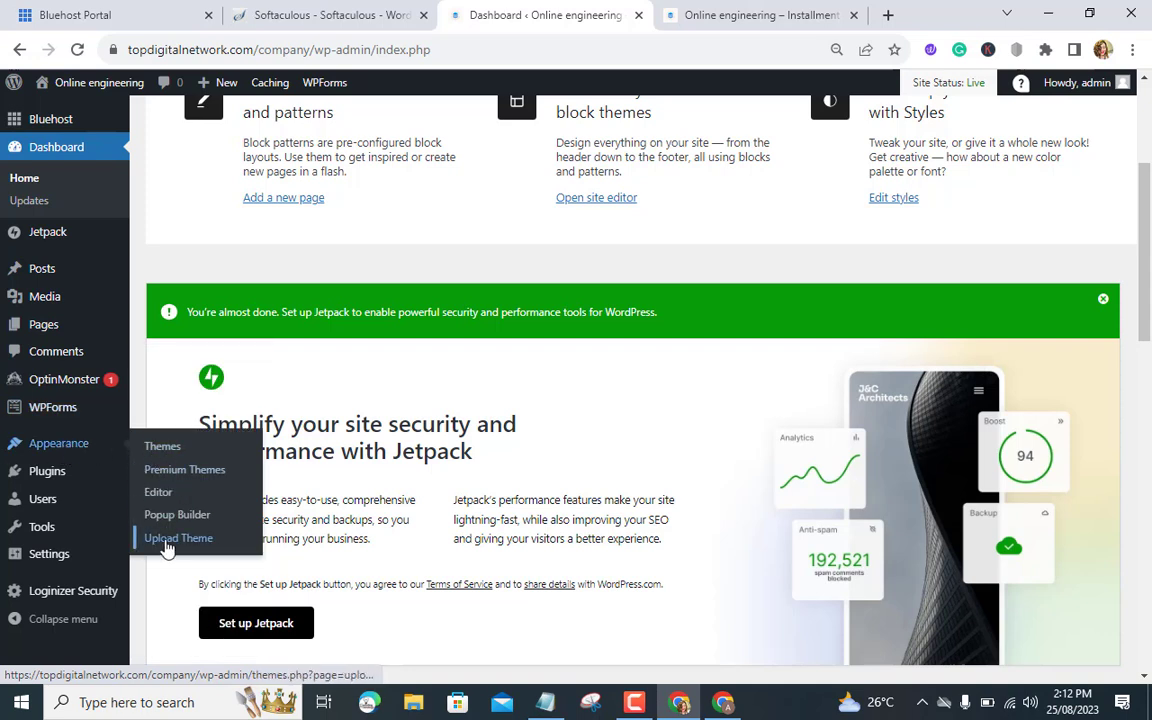
click(172, 451)
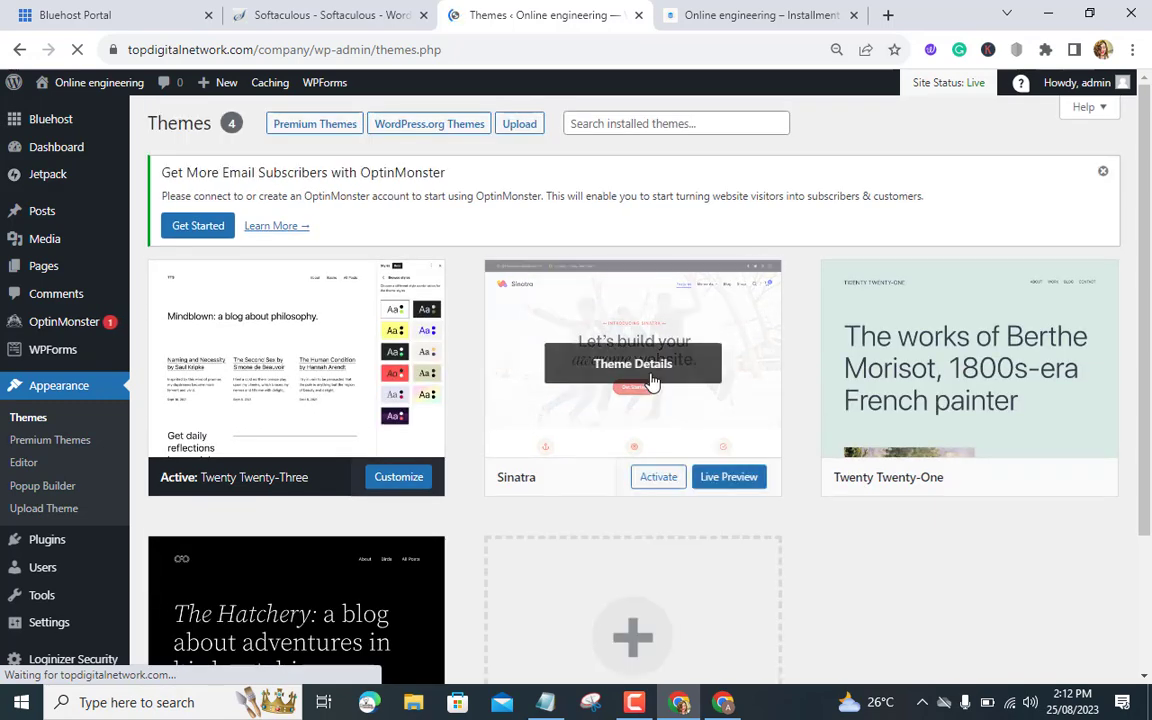
scroll(648, 386, down, 2)
scroll(648, 386, up, 2)
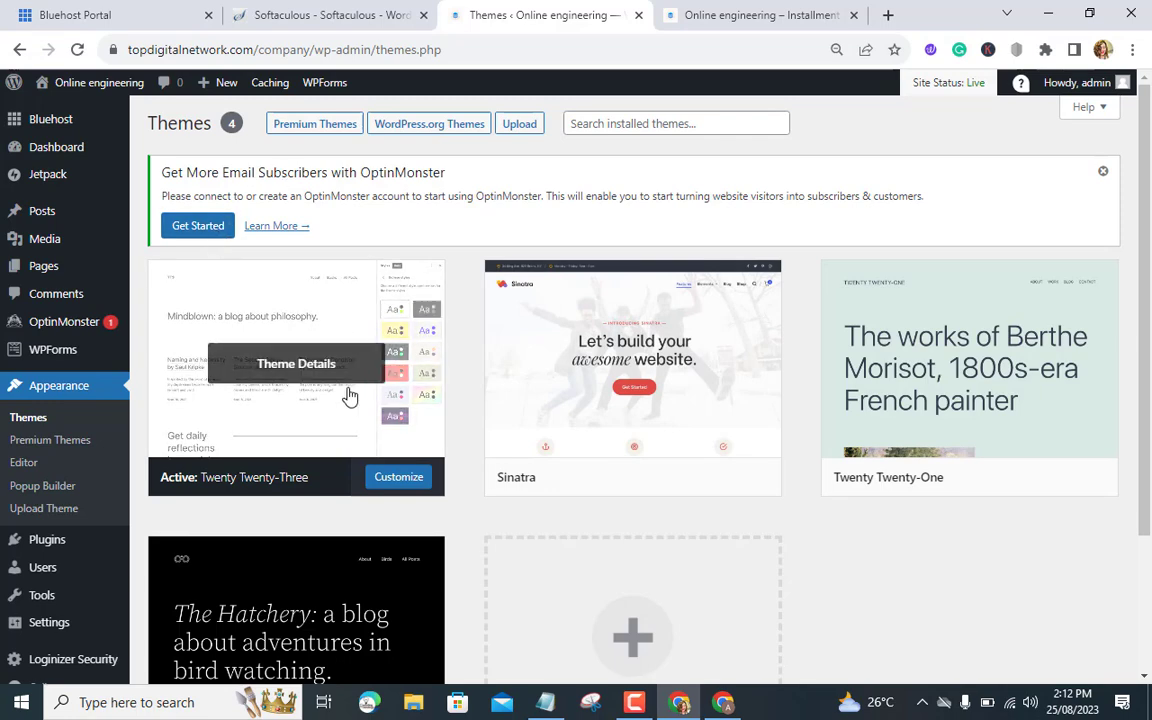
scroll(350, 390, down, 2)
click(584, 419)
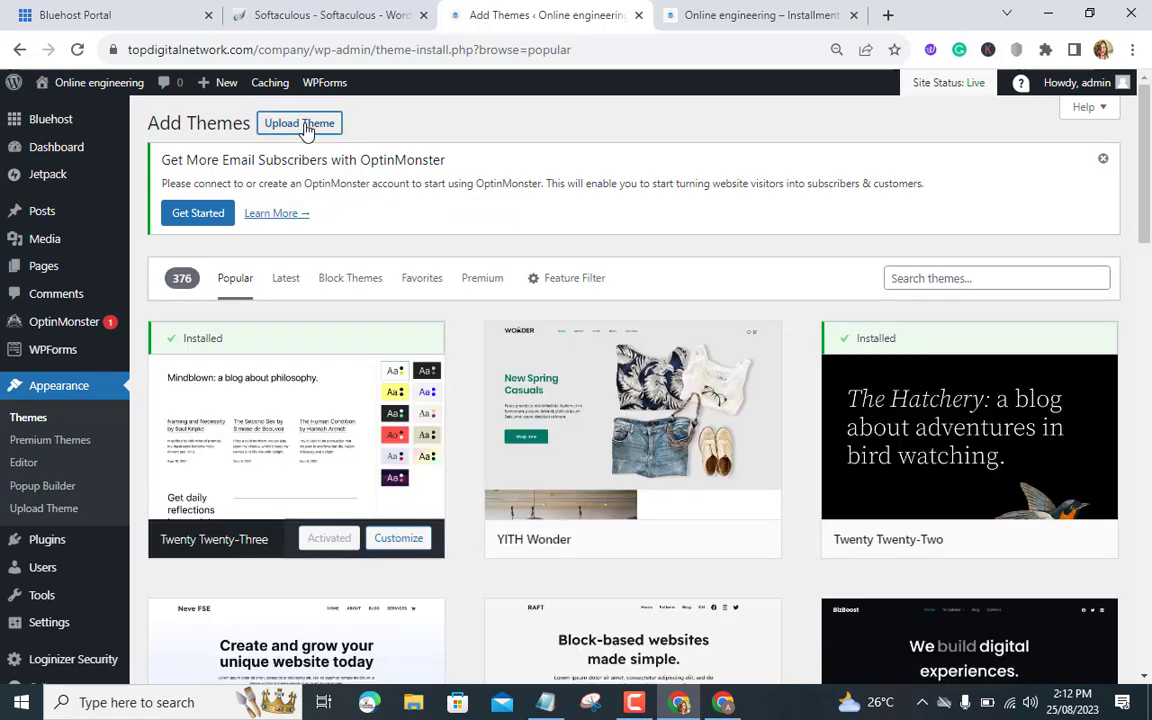
click(305, 131)
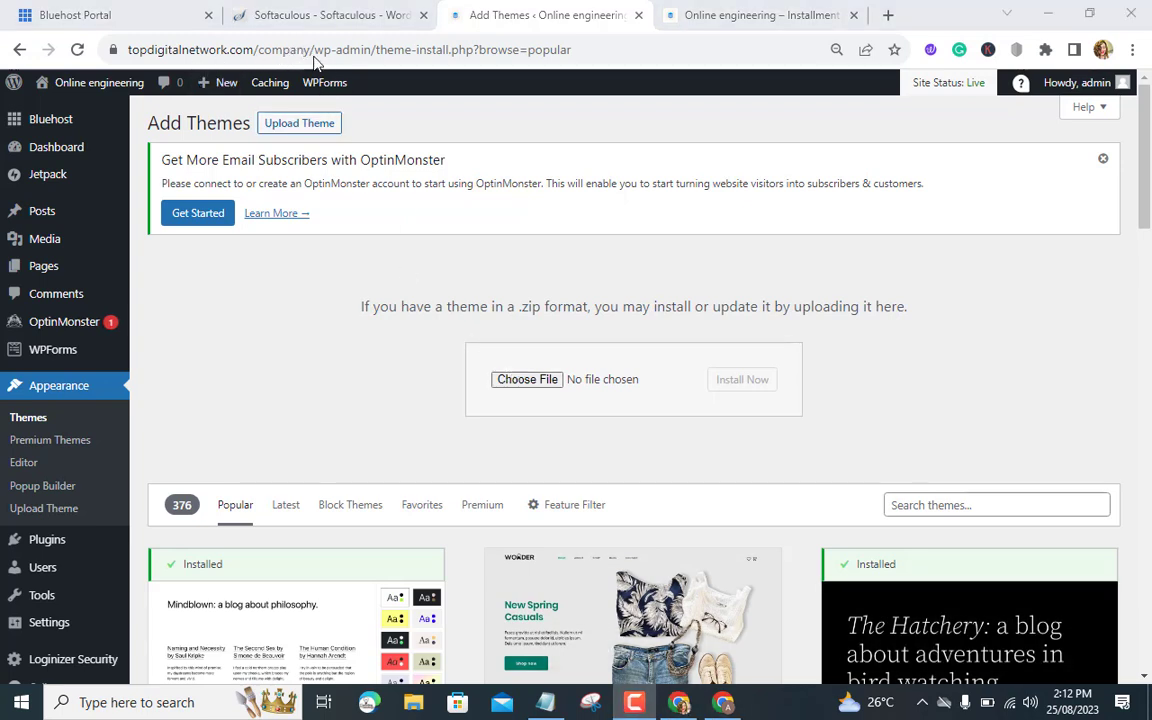
Install the theme from the local file Divi.zip and activate it.
click(521, 388)
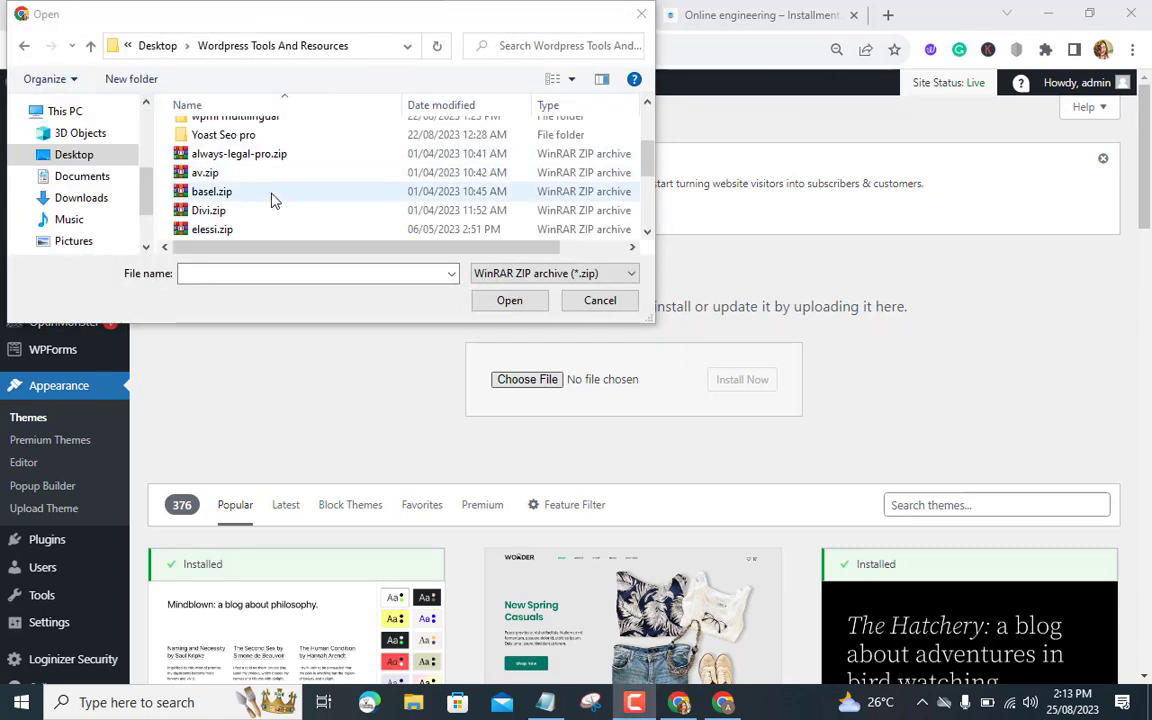
click(270, 211)
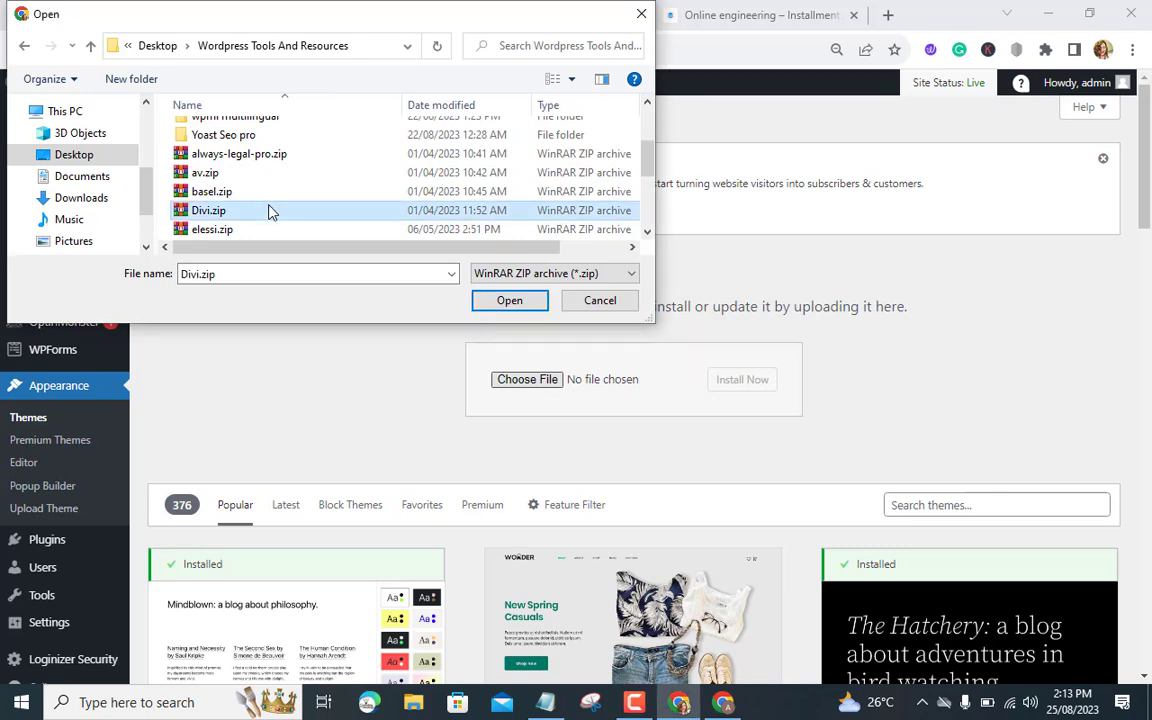
click(507, 301)
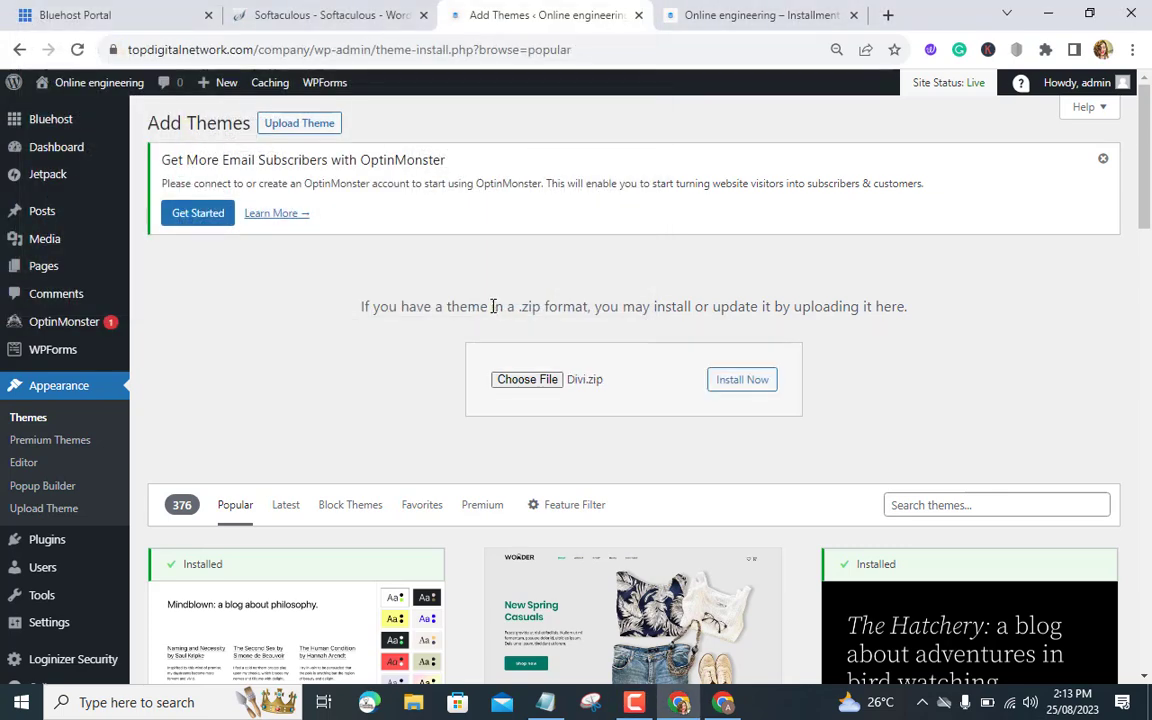
click(749, 388)
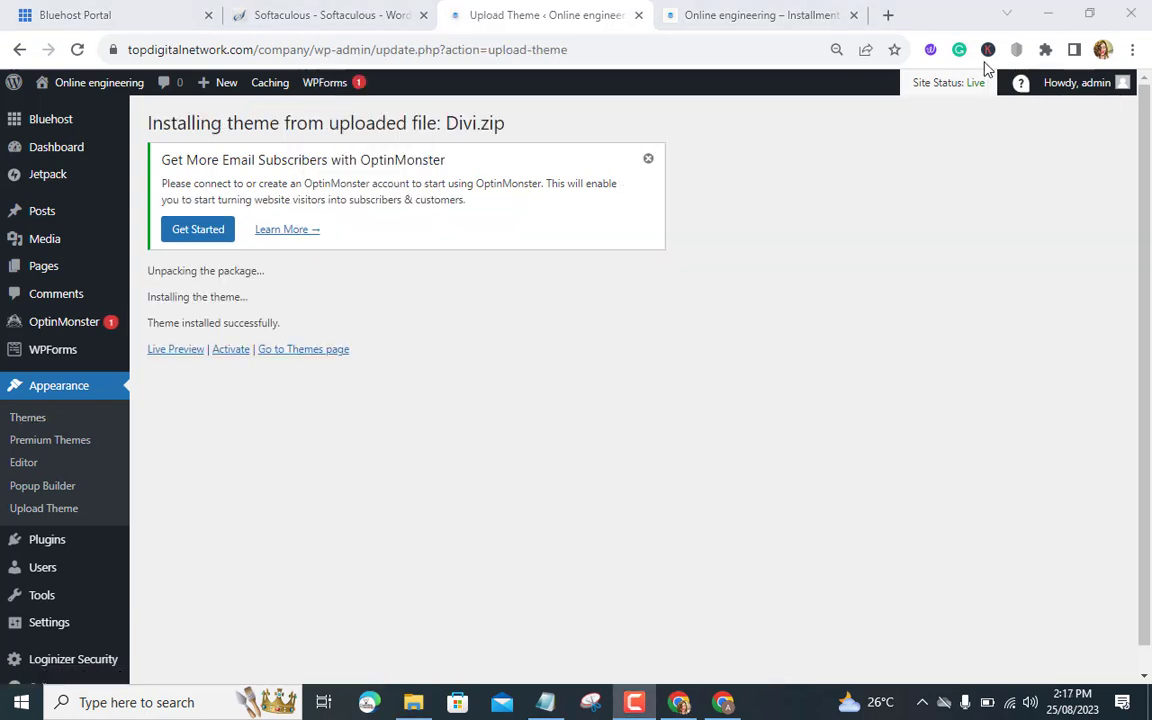
click(230, 351)
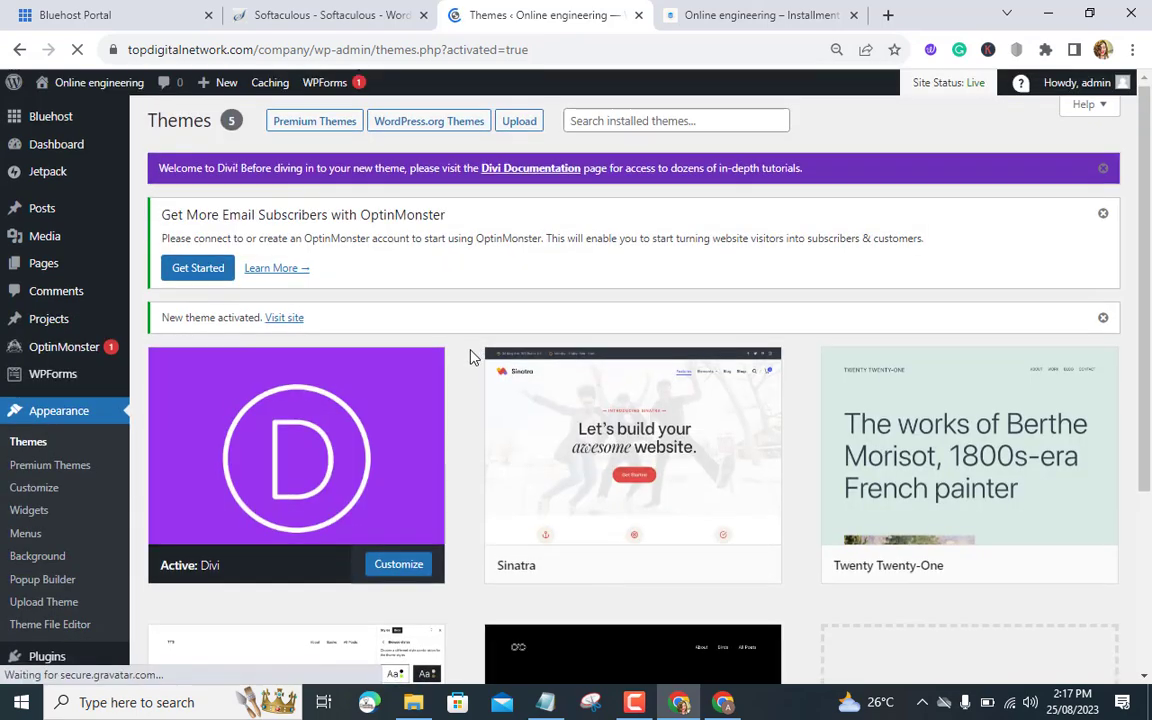
Look over the installed themes and view the saved layouts in the Divi Library.
scroll(420, 380, down, 3)
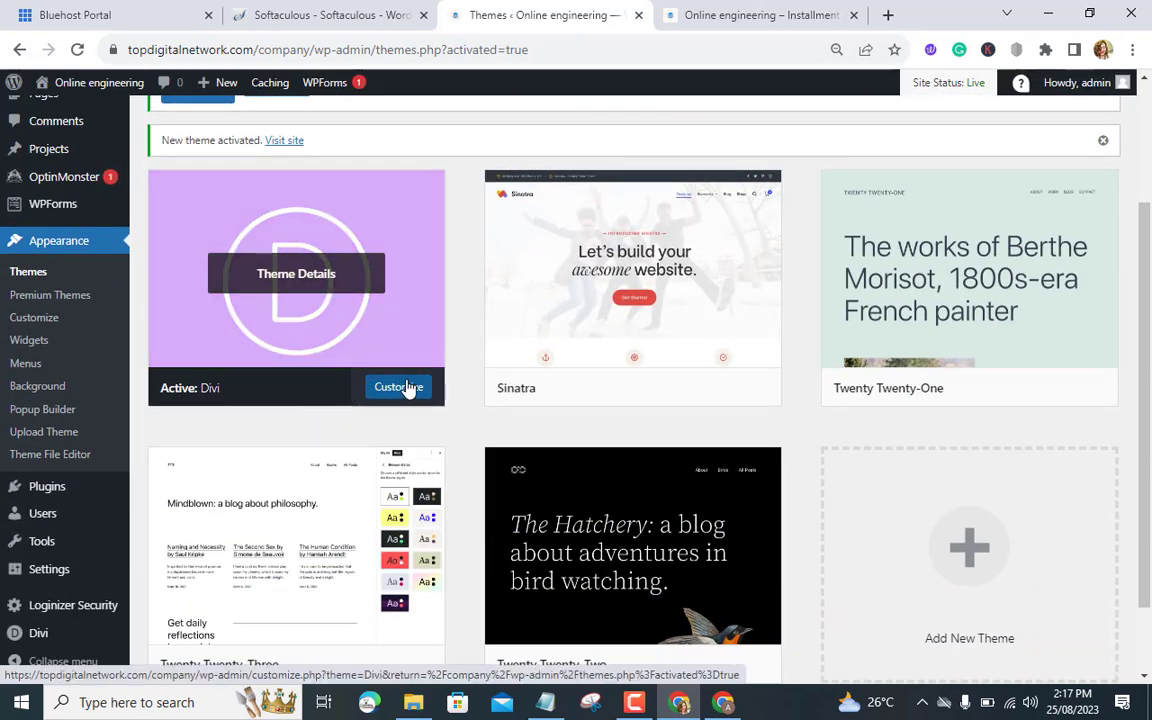
scroll(148, 420, down, 2)
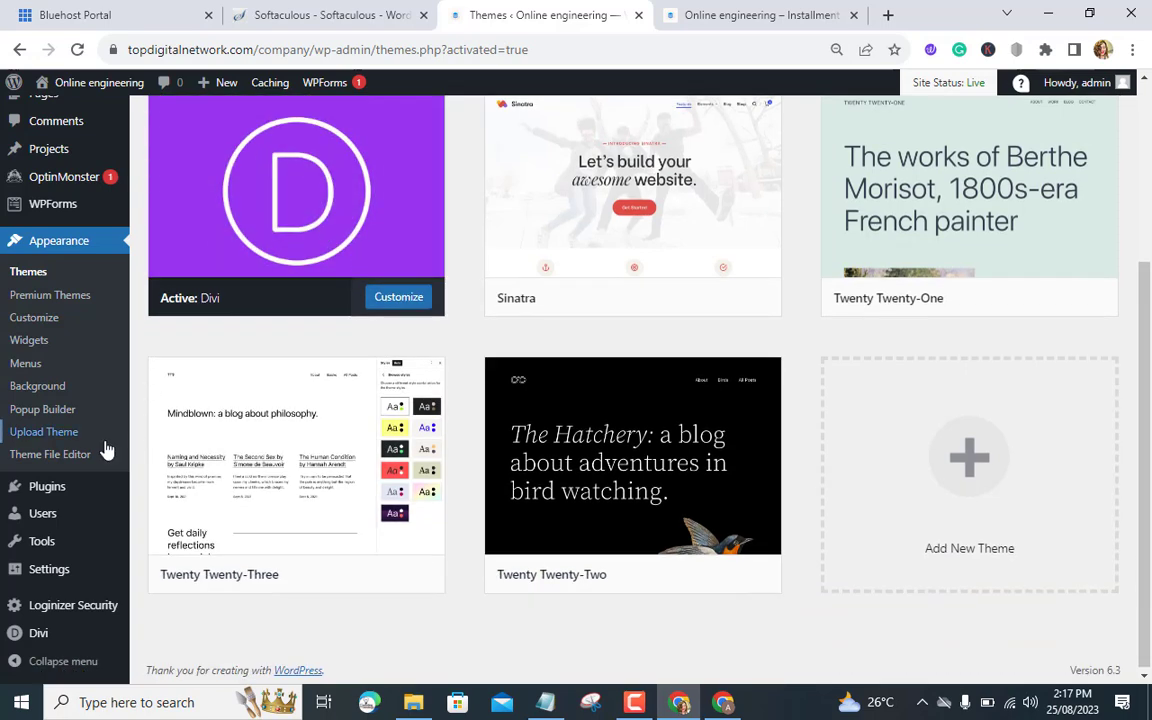
scroll(64, 386, up, 3)
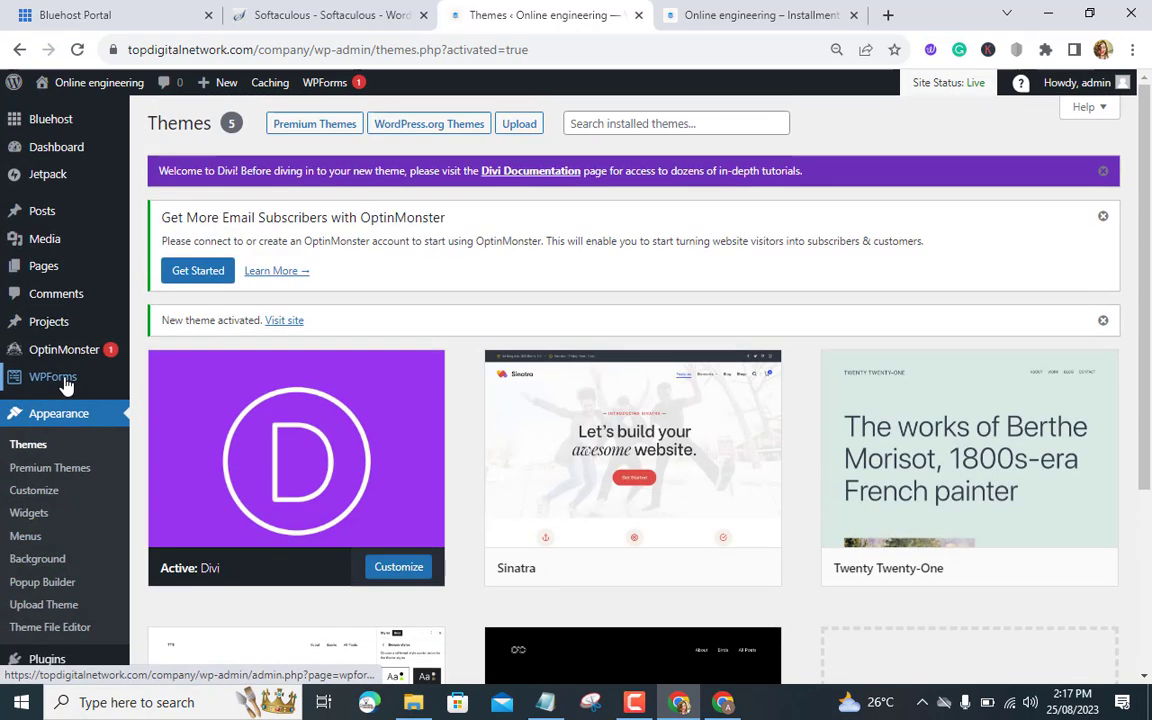
mouse_move(118, 146)
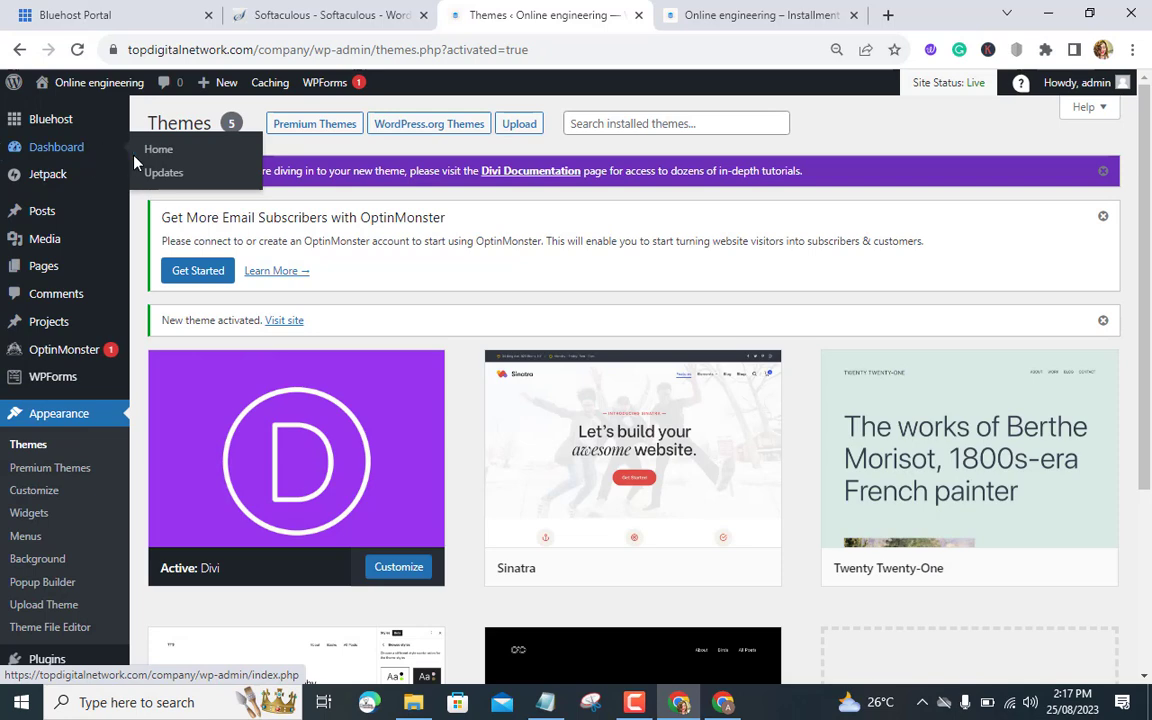
scroll(24, 412, down, 3)
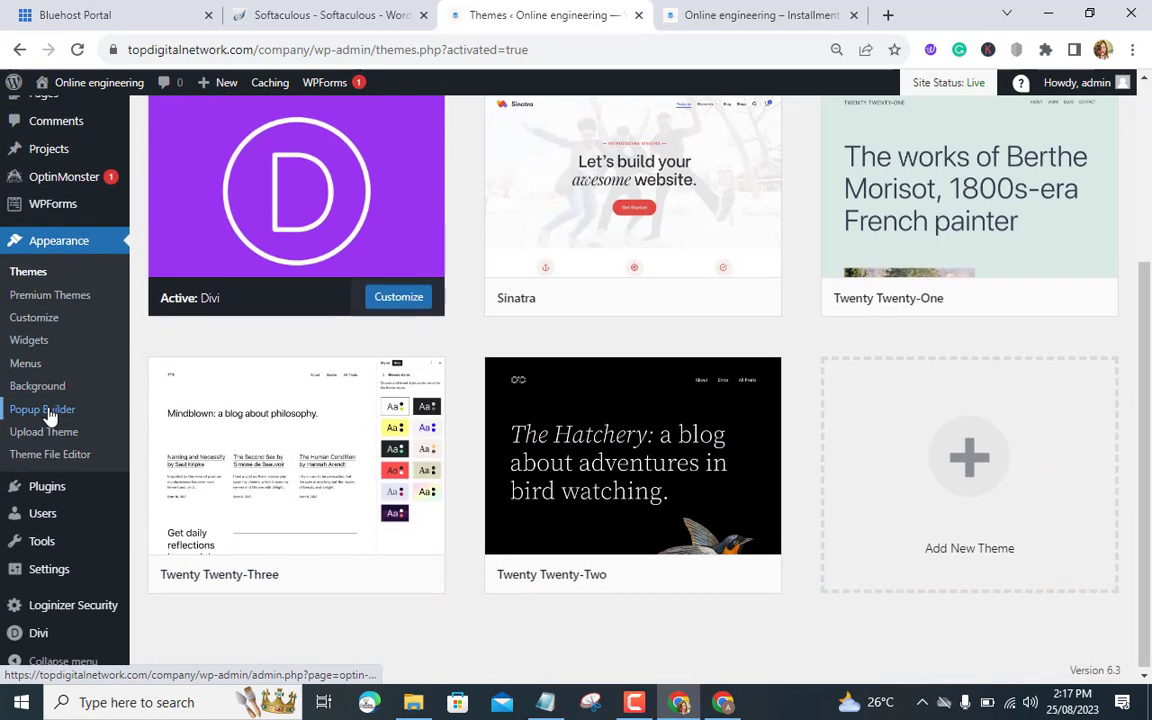
mouse_move(62, 638)
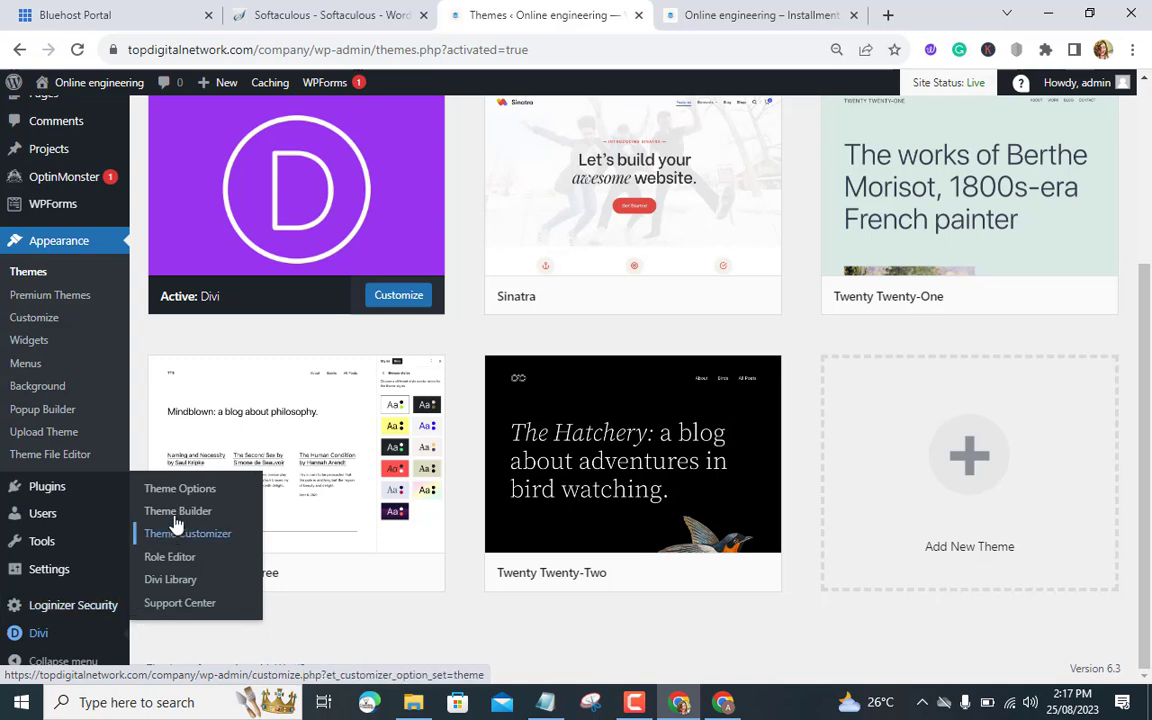
click(166, 581)
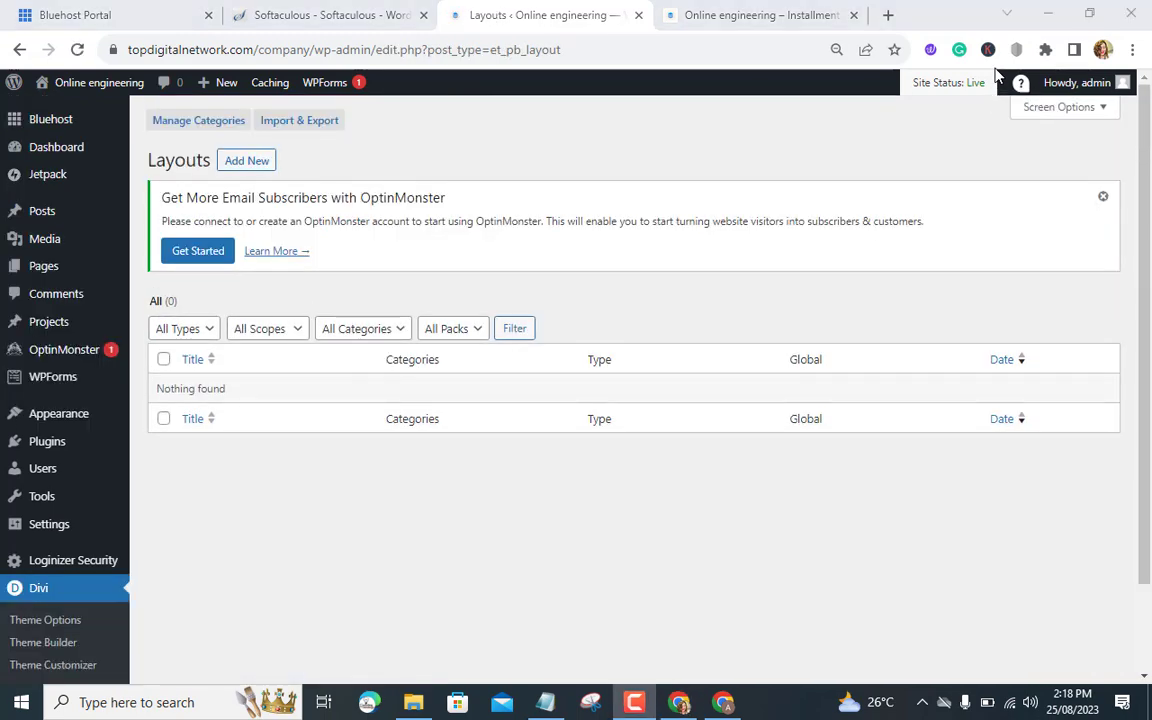
Enter the account username and API key in the Divi theme's update options and save the changes.
click(37, 597)
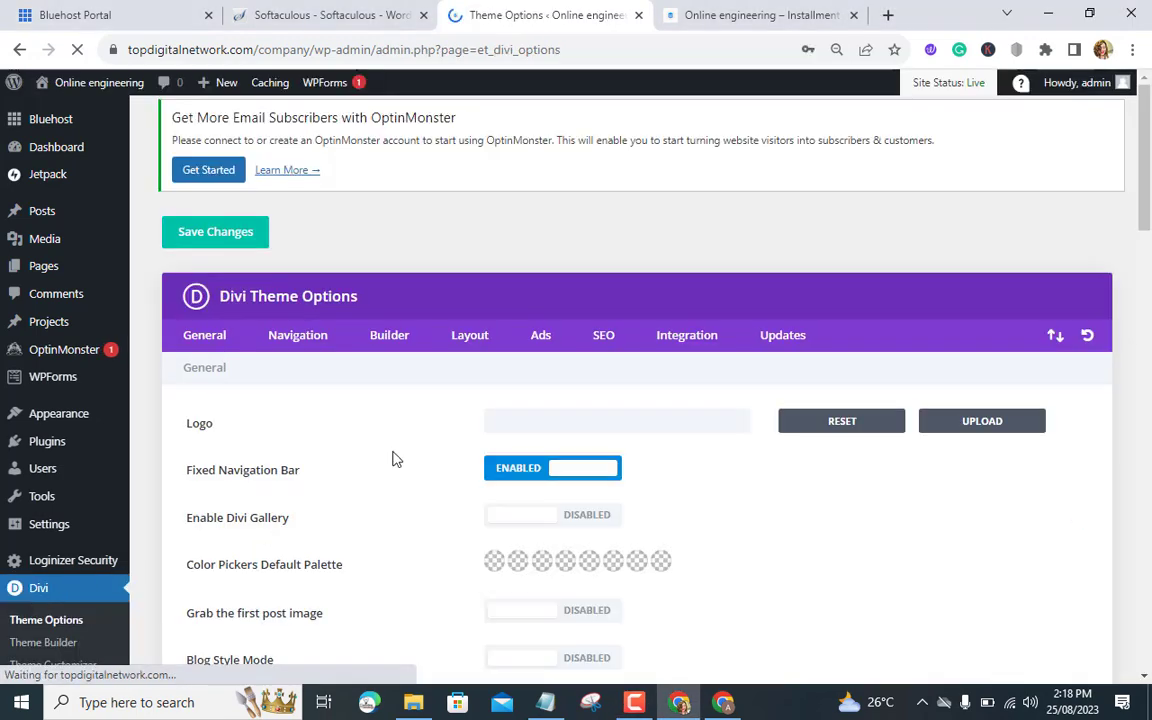
scroll(347, 396, down, 2)
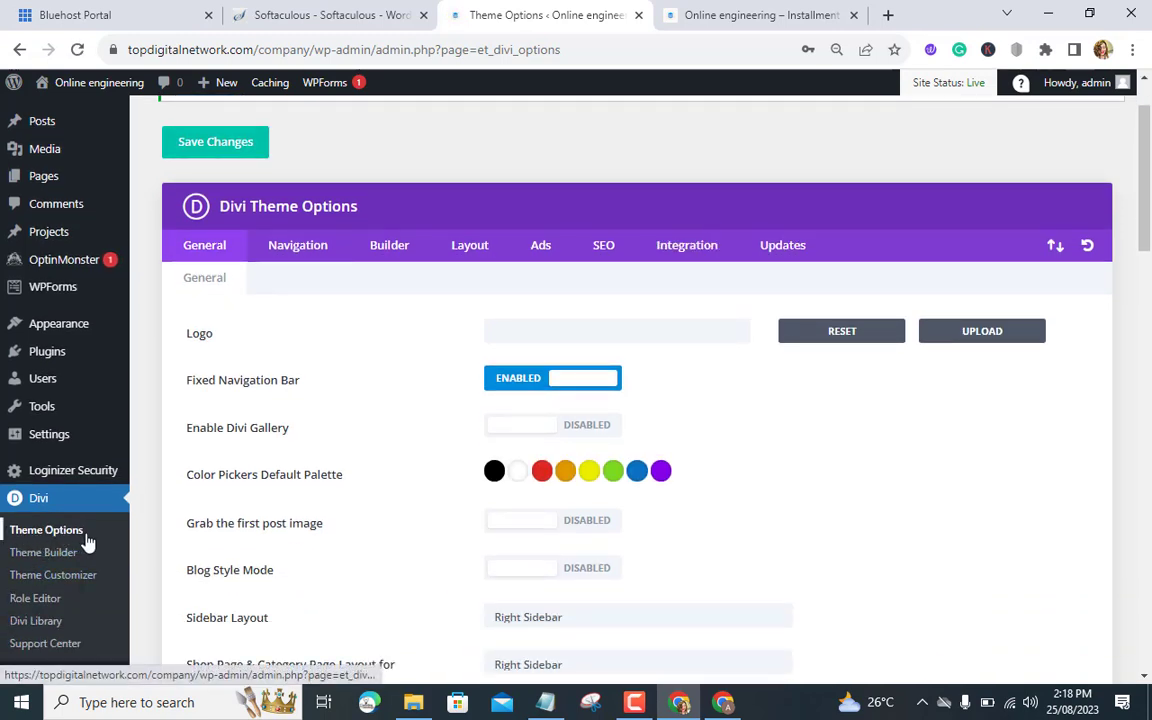
click(795, 255)
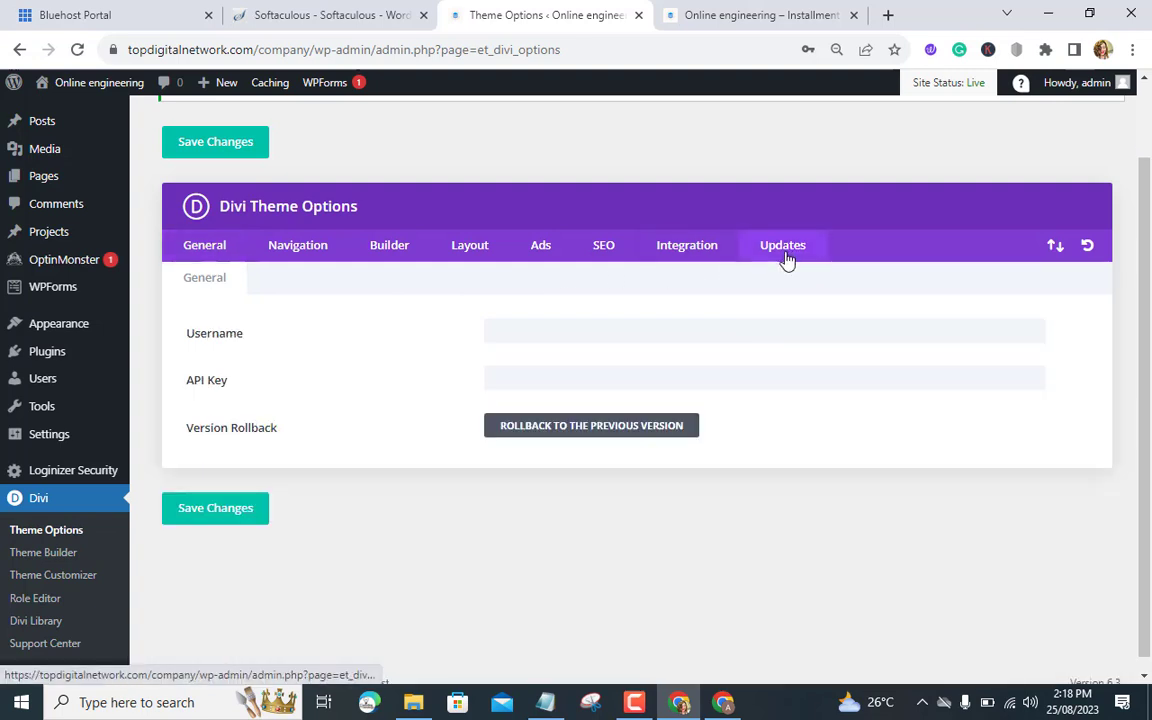
click(638, 339)
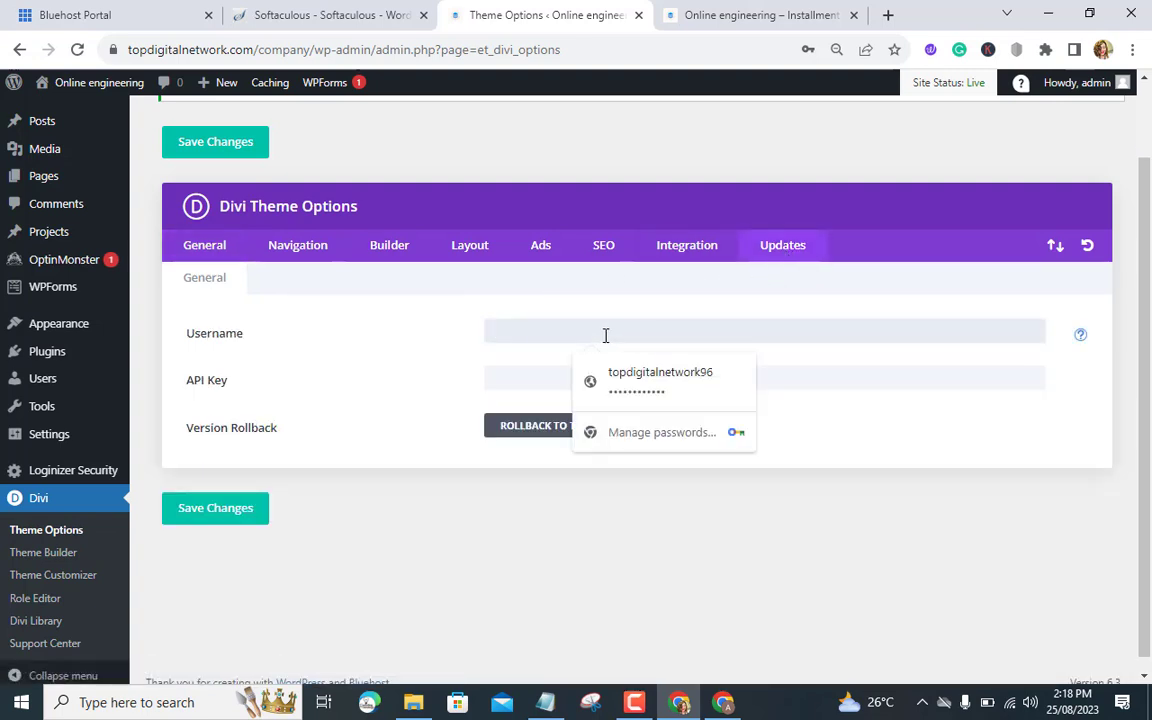
click(551, 376)
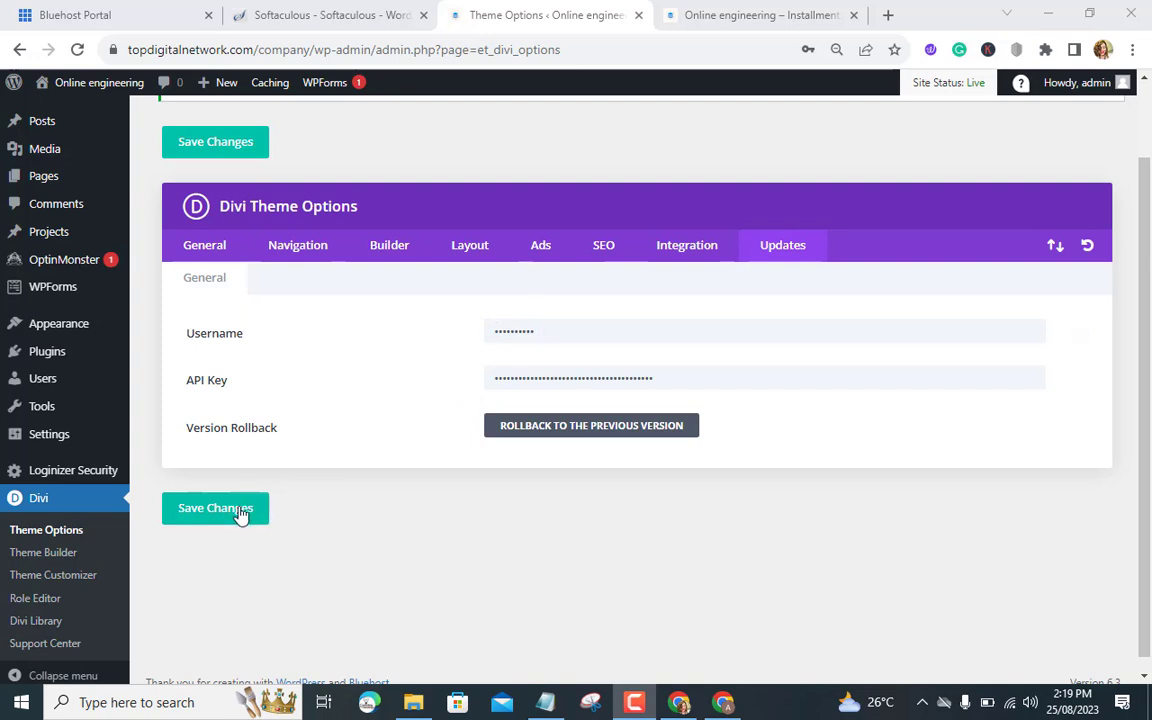
click(238, 513)
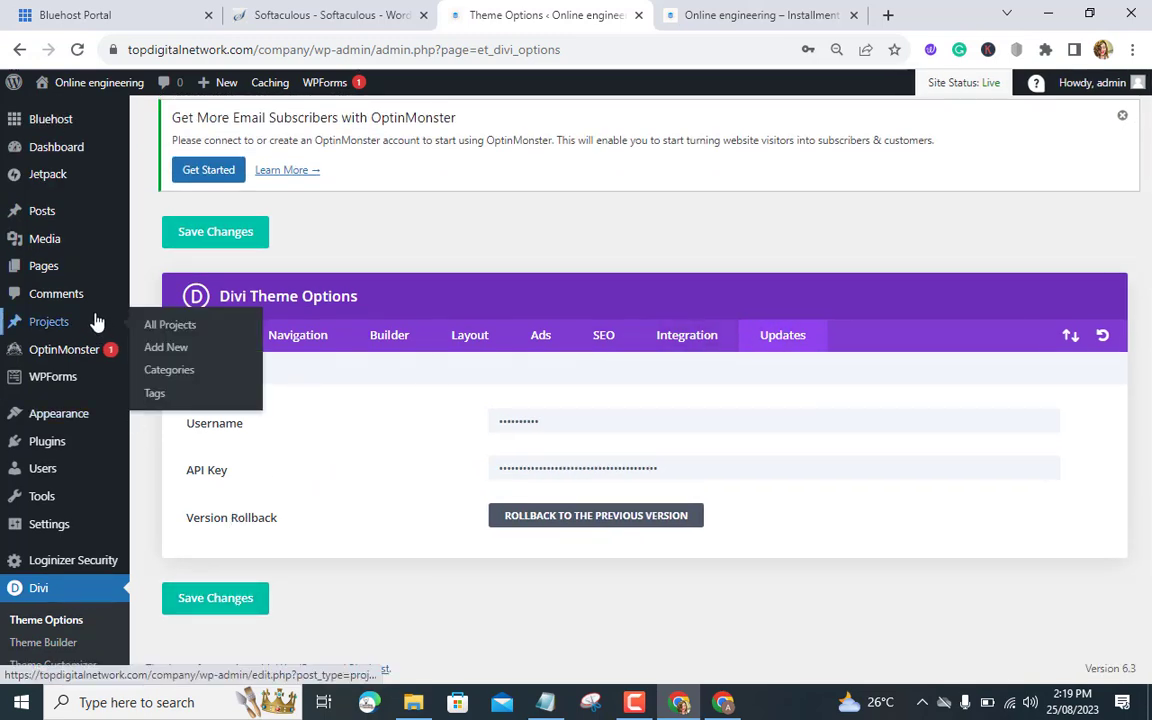
Update the Divi theme to version 4.22.1 from the WordPress updates page.
mouse_move(108, 268)
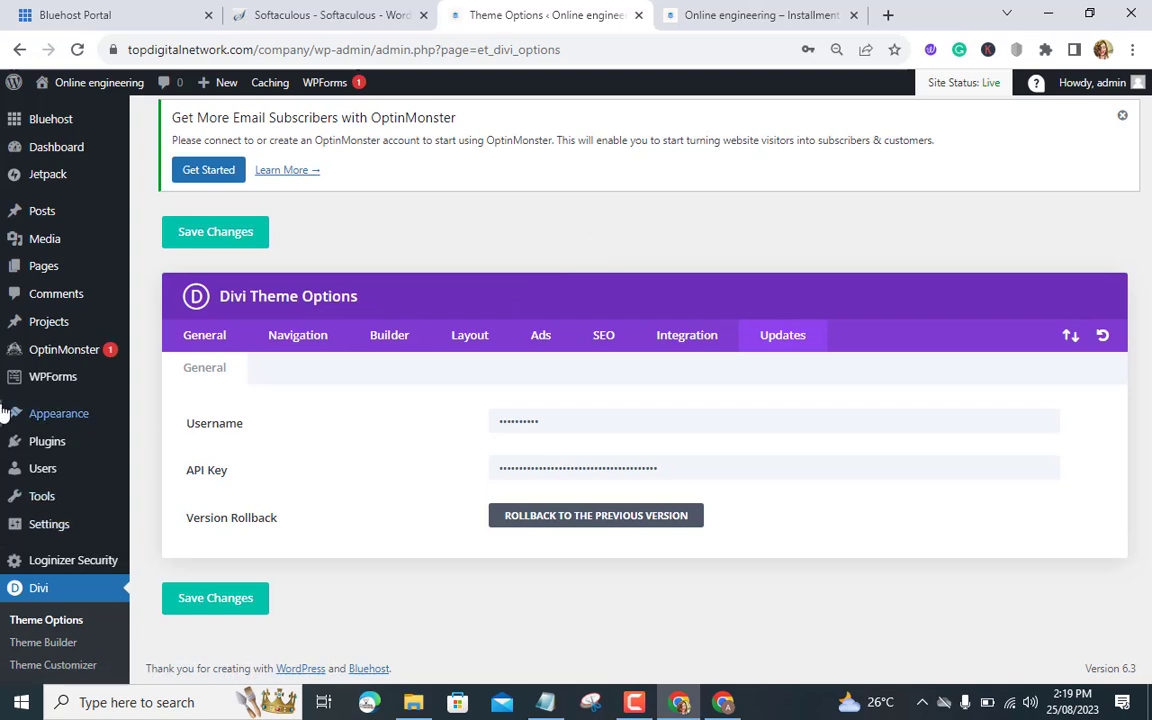
mouse_move(55, 153)
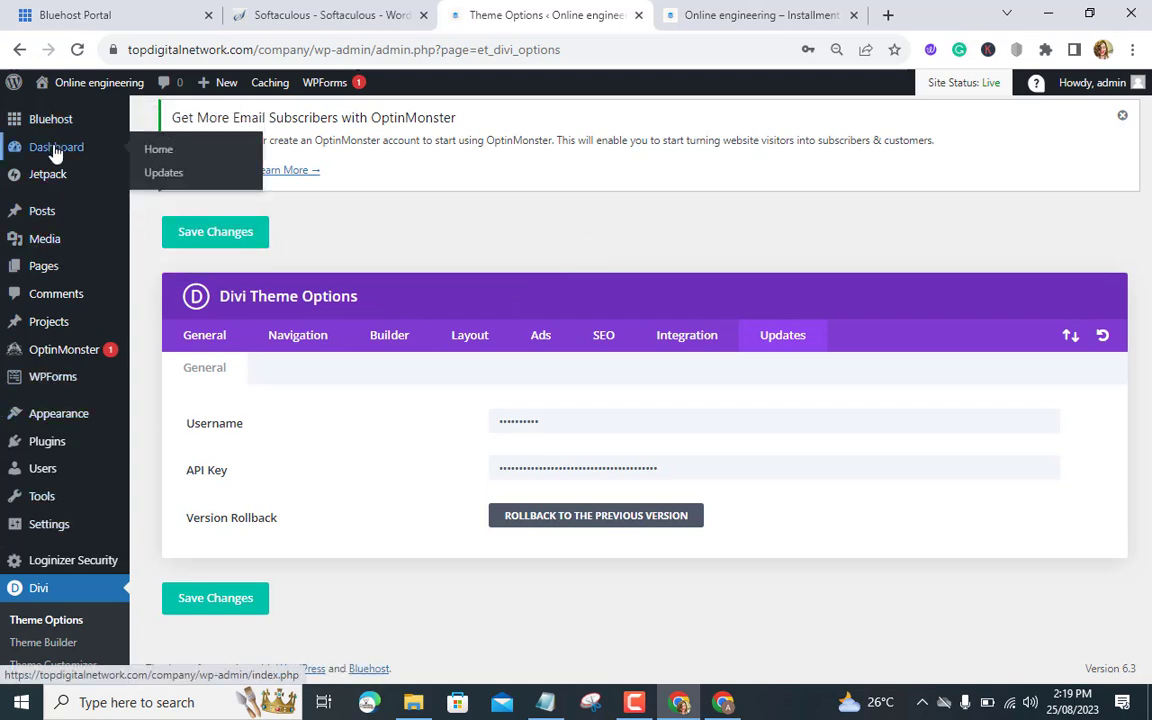
click(141, 174)
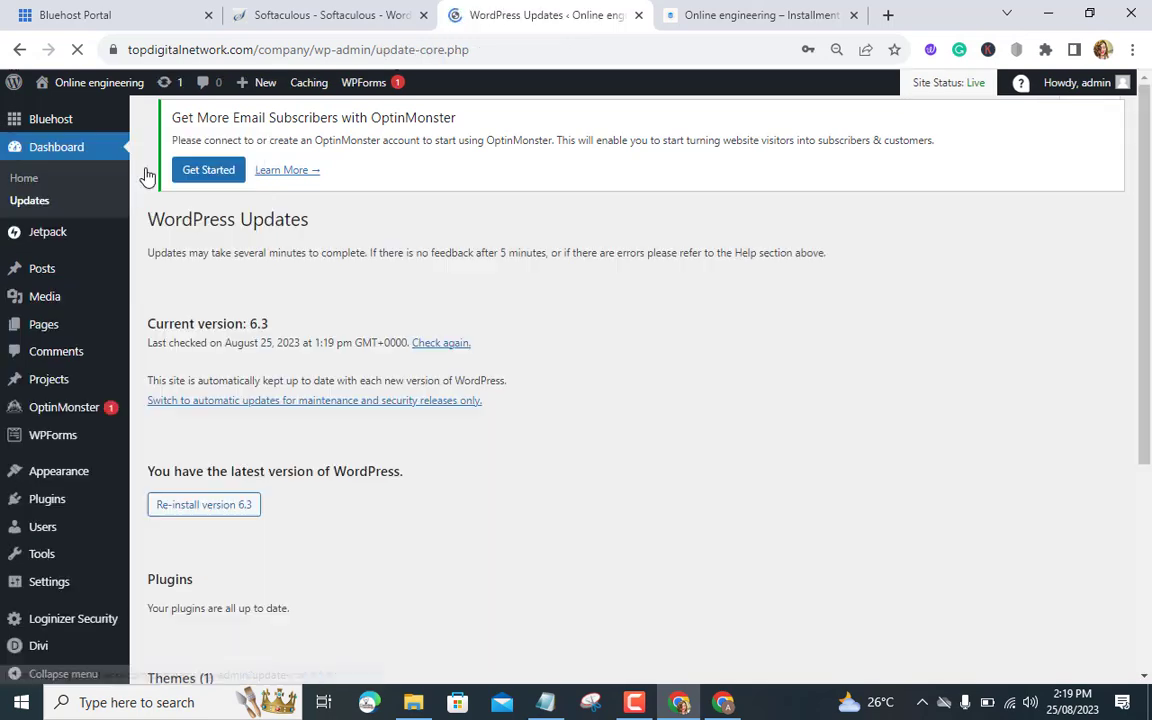
scroll(330, 346, down, 5)
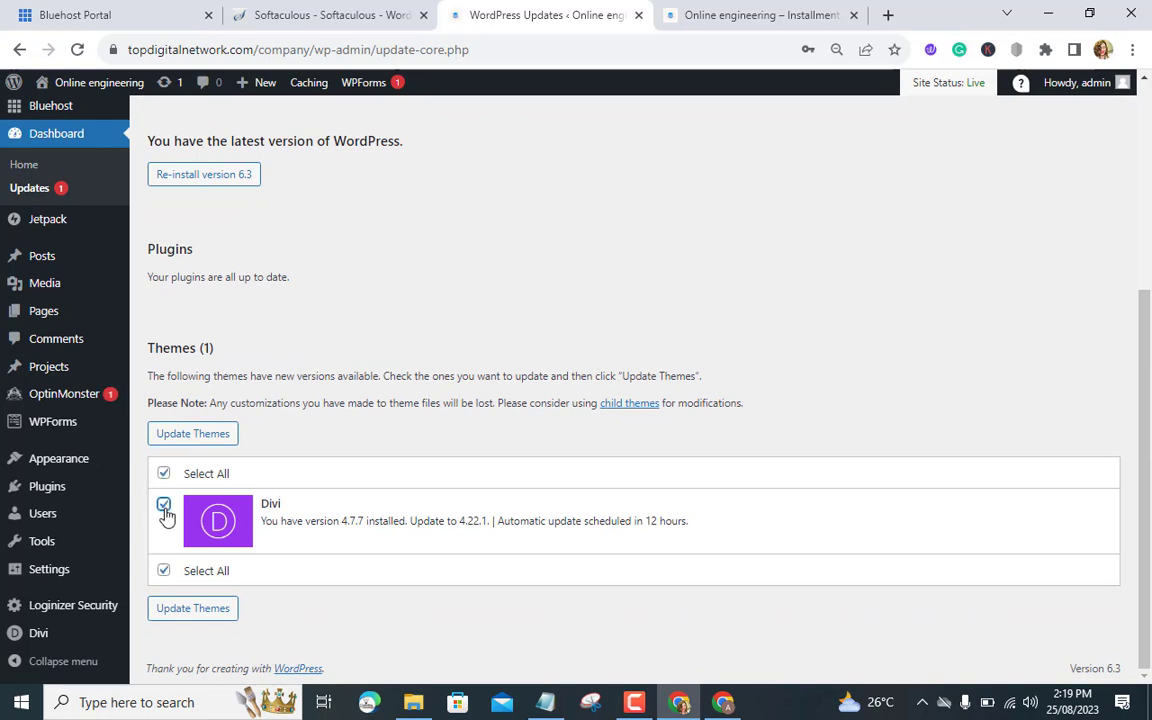
click(182, 614)
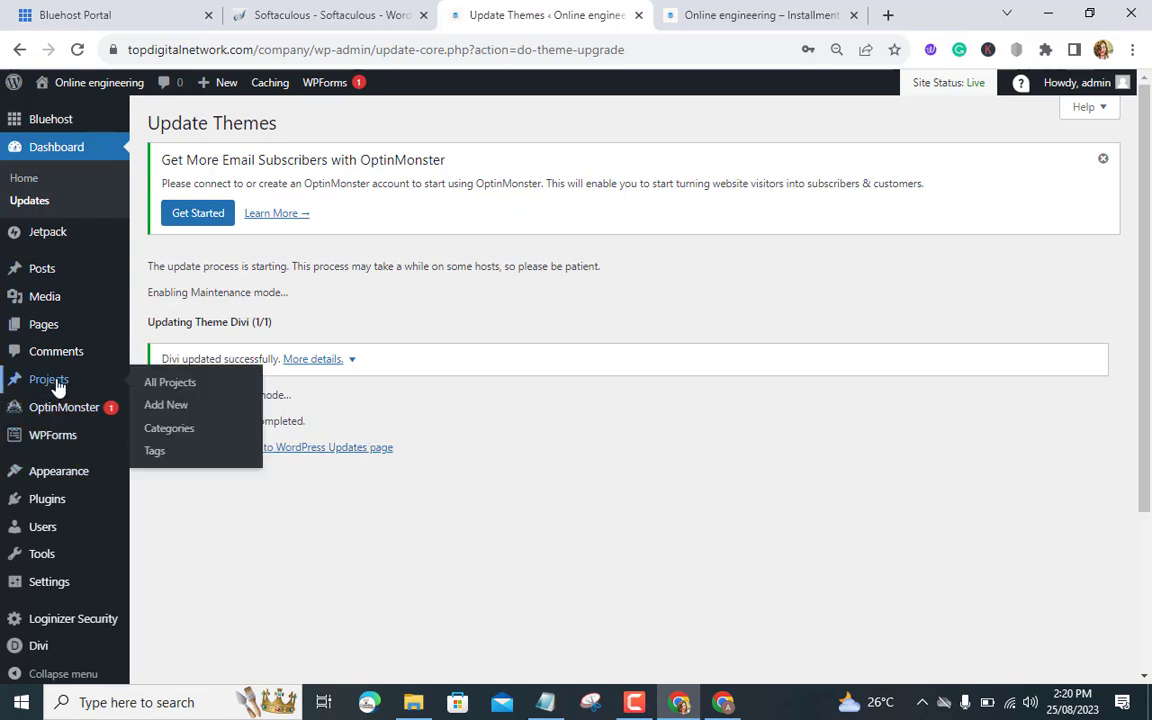
scroll(40, 395, down, 1)
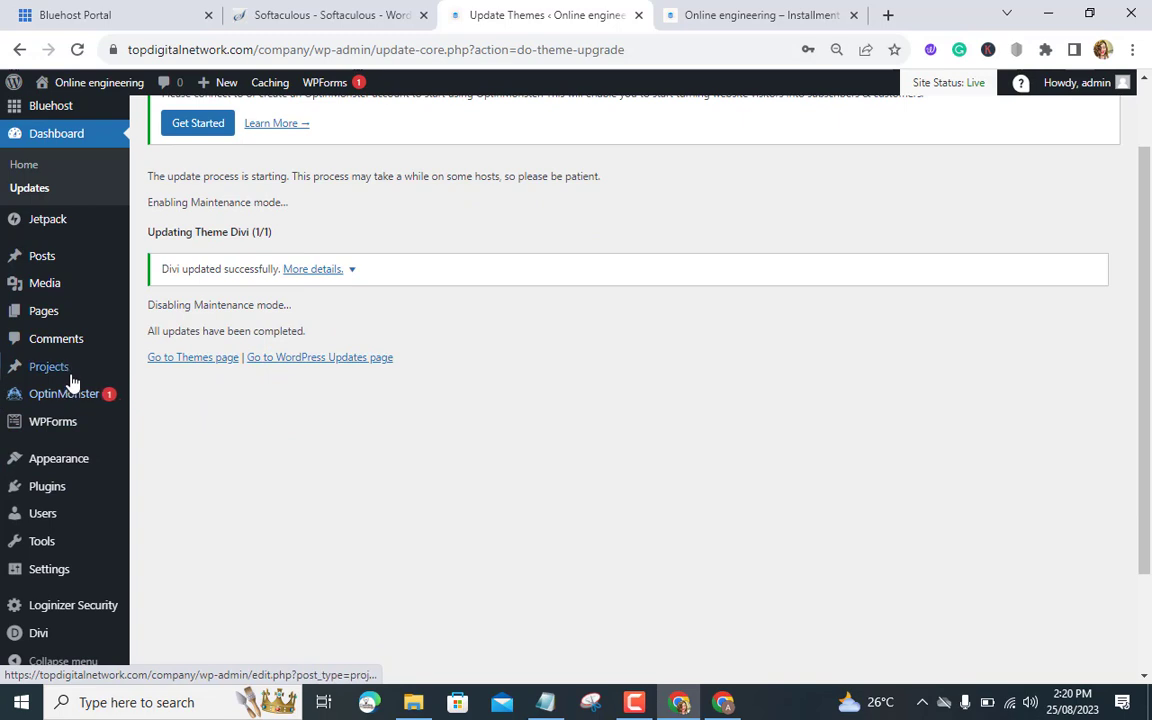
Reload the site's public front page and look over its appearance with the Divi theme.
mouse_move(22, 460)
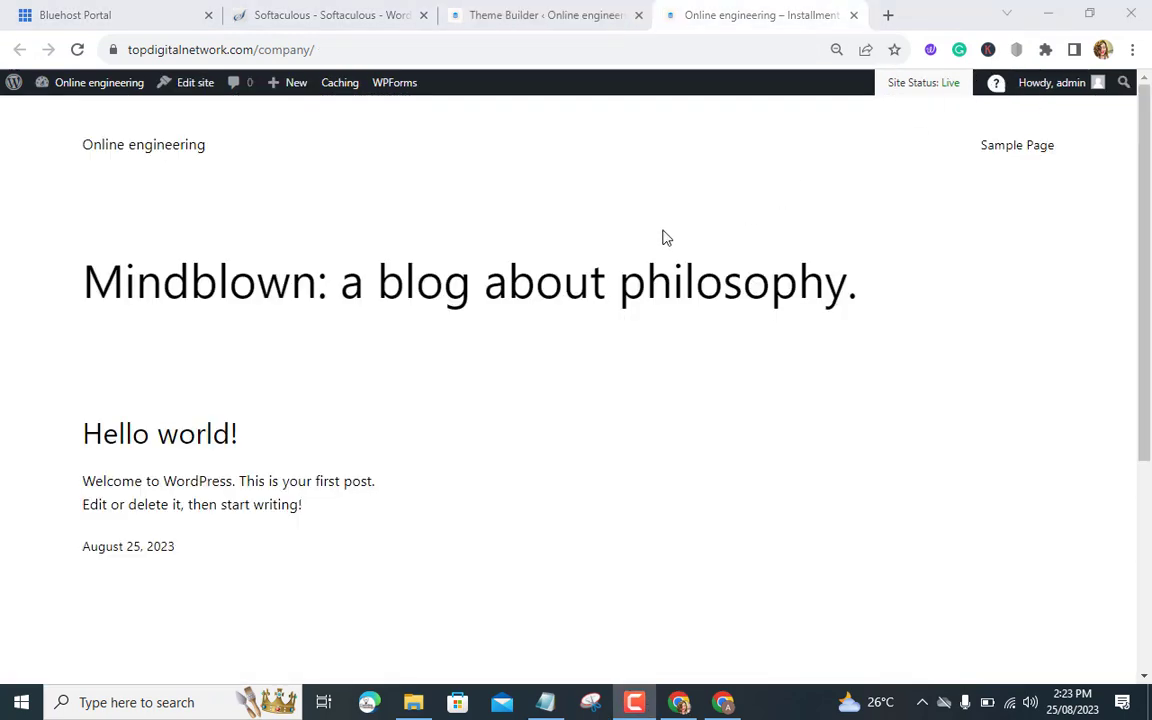
click(77, 49)
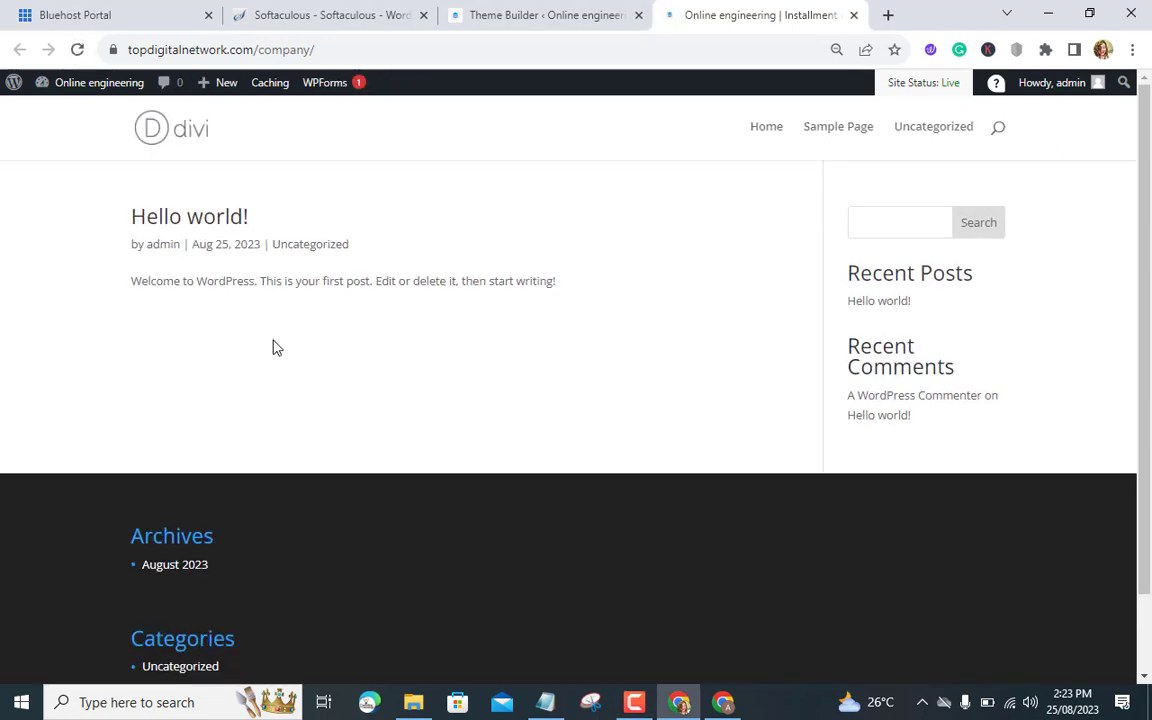
scroll(277, 337, down, 1)
scroll(278, 383, up, 1)
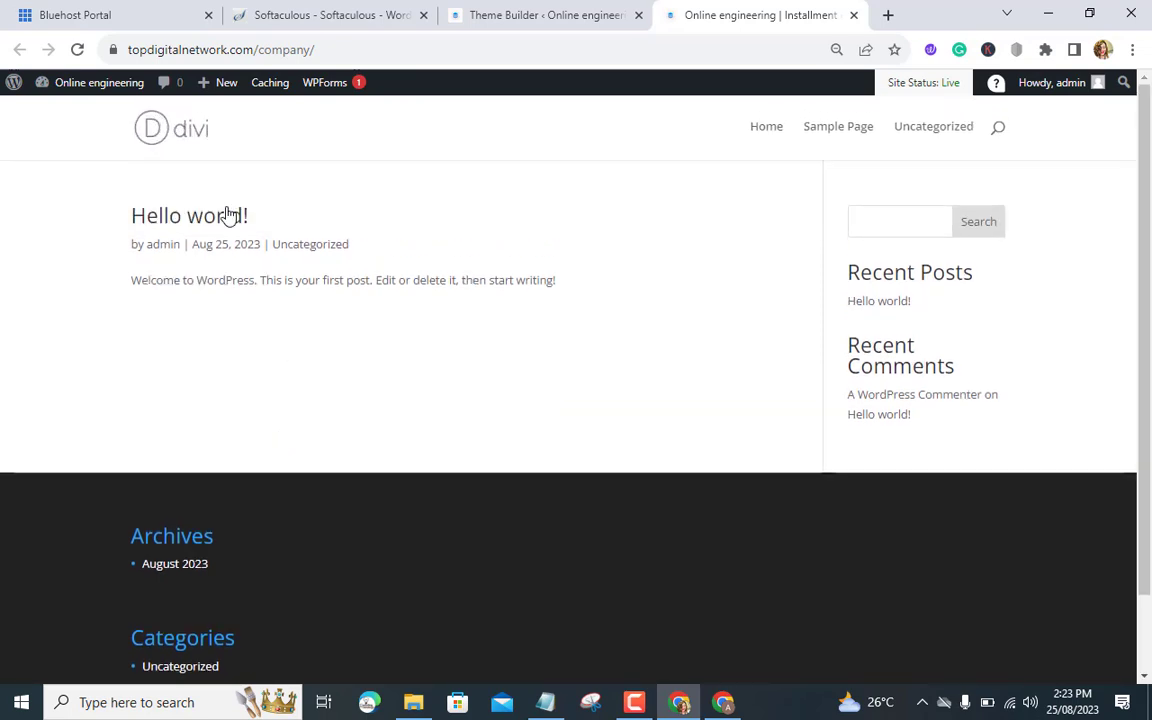
Return to the WordPress admin and install and activate the Classic Editor plugin.
click(507, 13)
scroll(64, 222, up, 2)
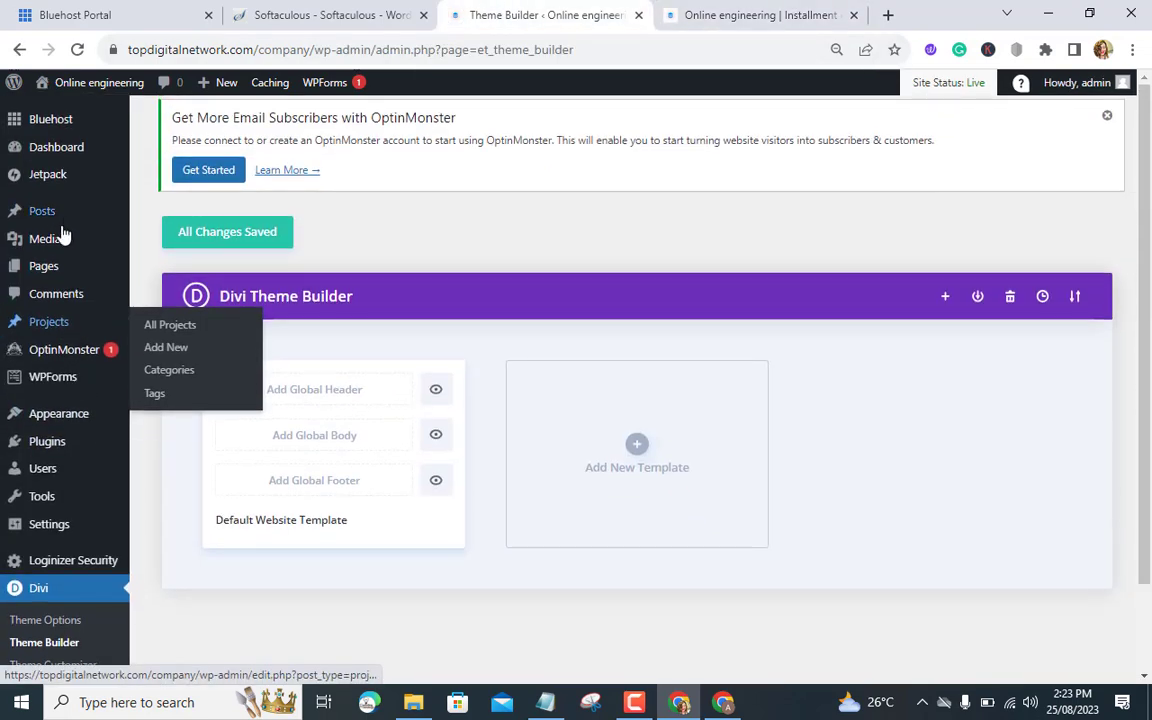
mouse_move(53, 453)
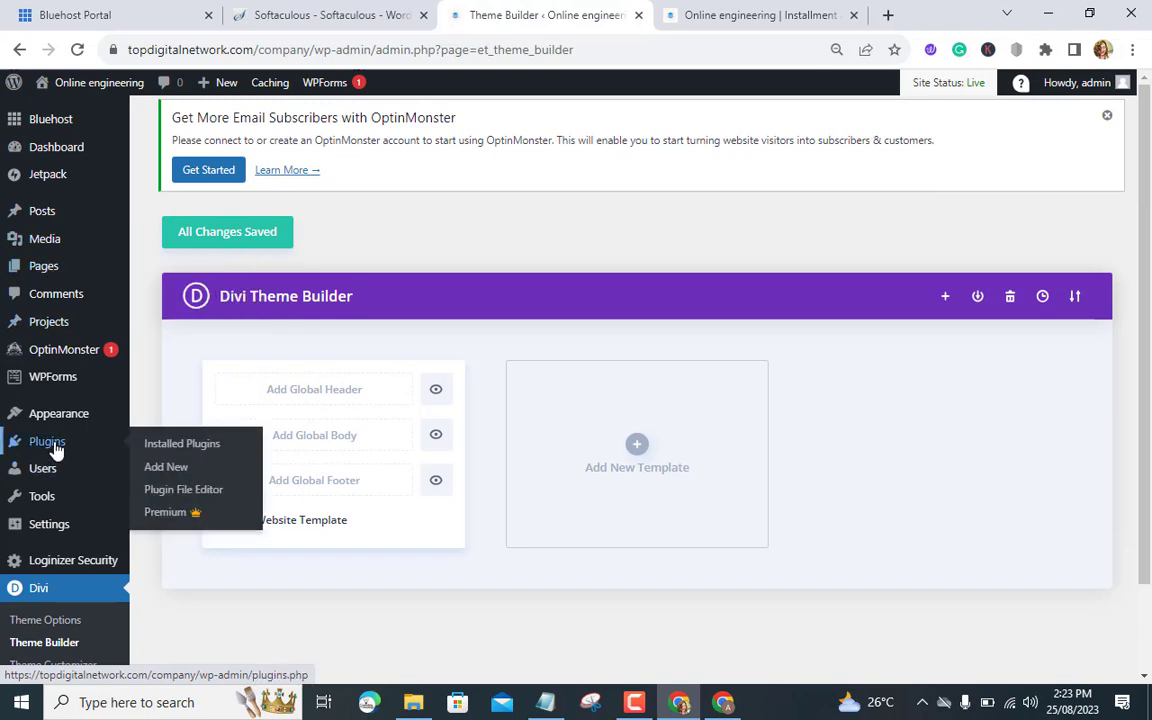
click(168, 472)
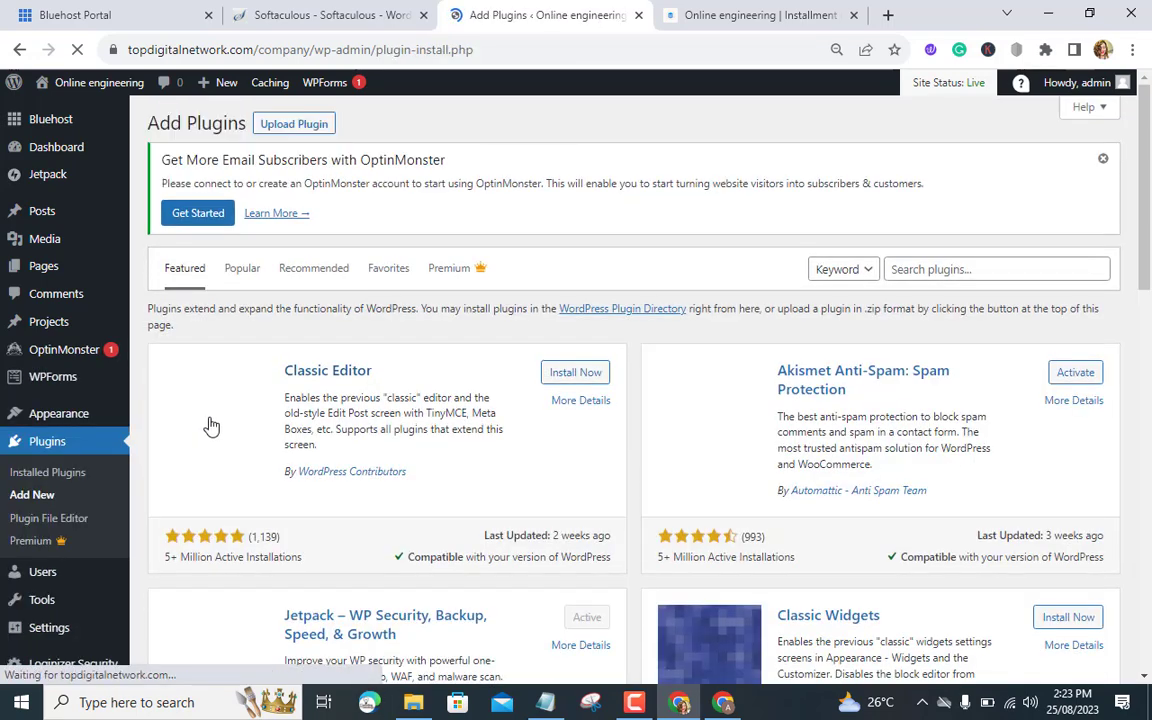
click(566, 376)
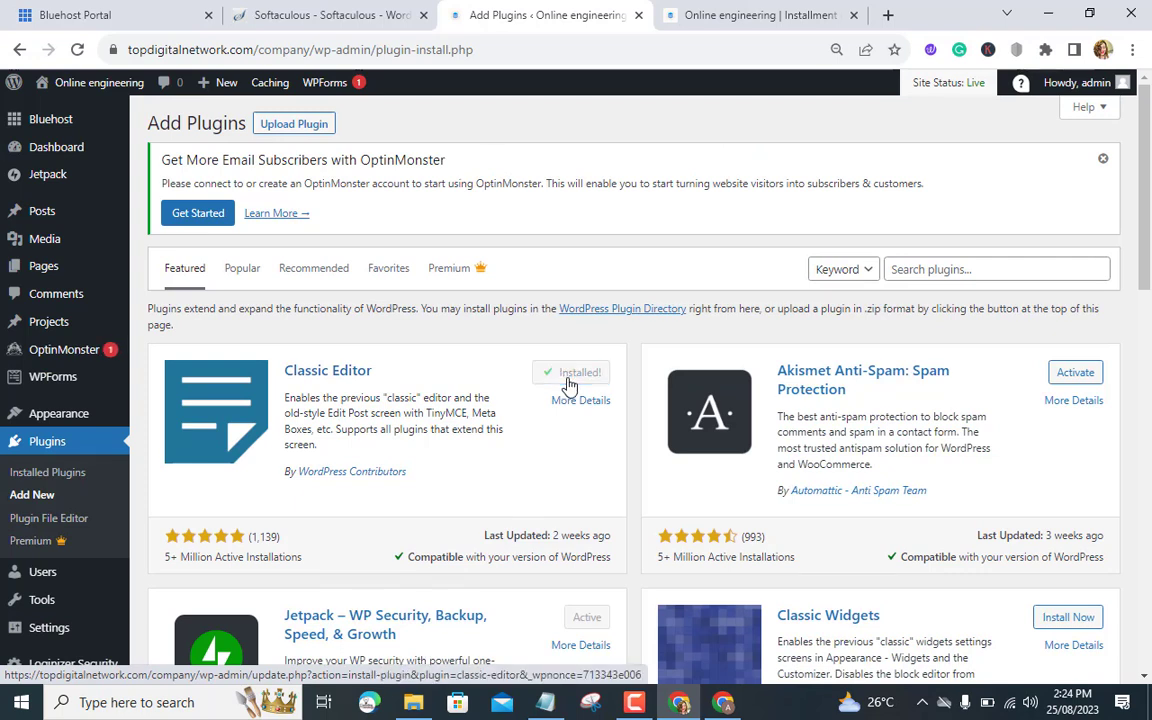
click(575, 384)
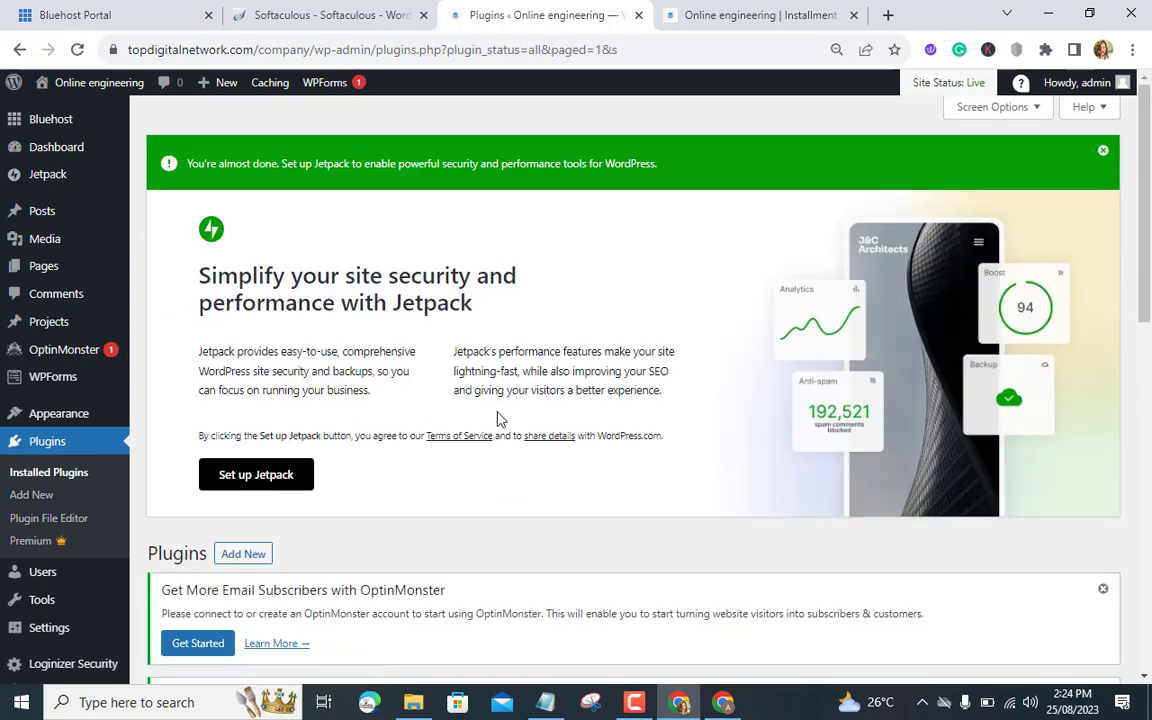
Delete the Hello Dolly plugin from the installed plugins and confirm the deletion.
scroll(500, 418, down, 3)
scroll(490, 428, down, 2)
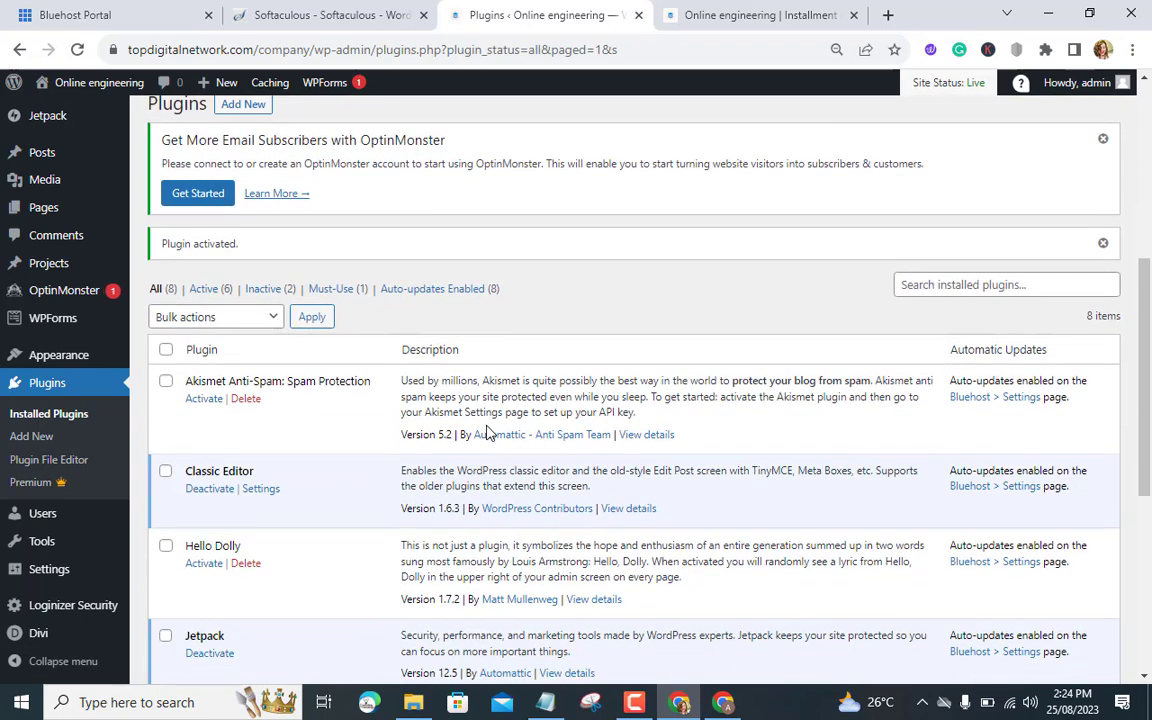
scroll(319, 527, down, 1)
click(246, 474)
click(641, 160)
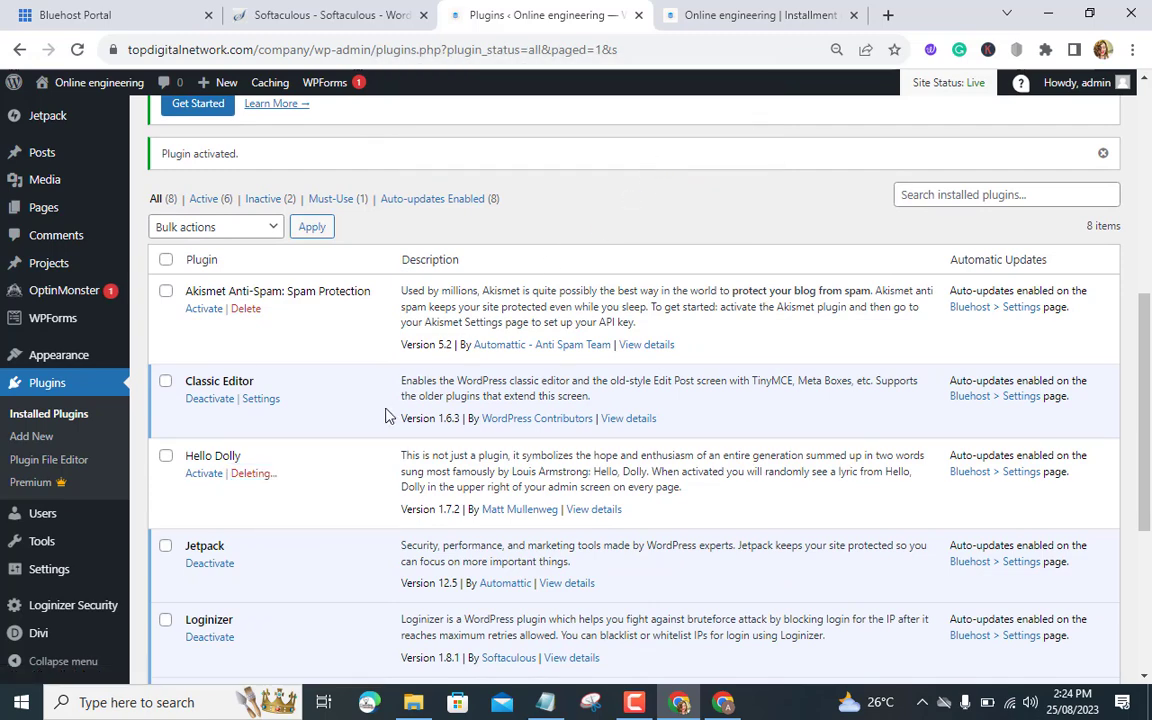
Add a new page titled Home and switch it to the Divi Builder.
scroll(170, 380, up, 2)
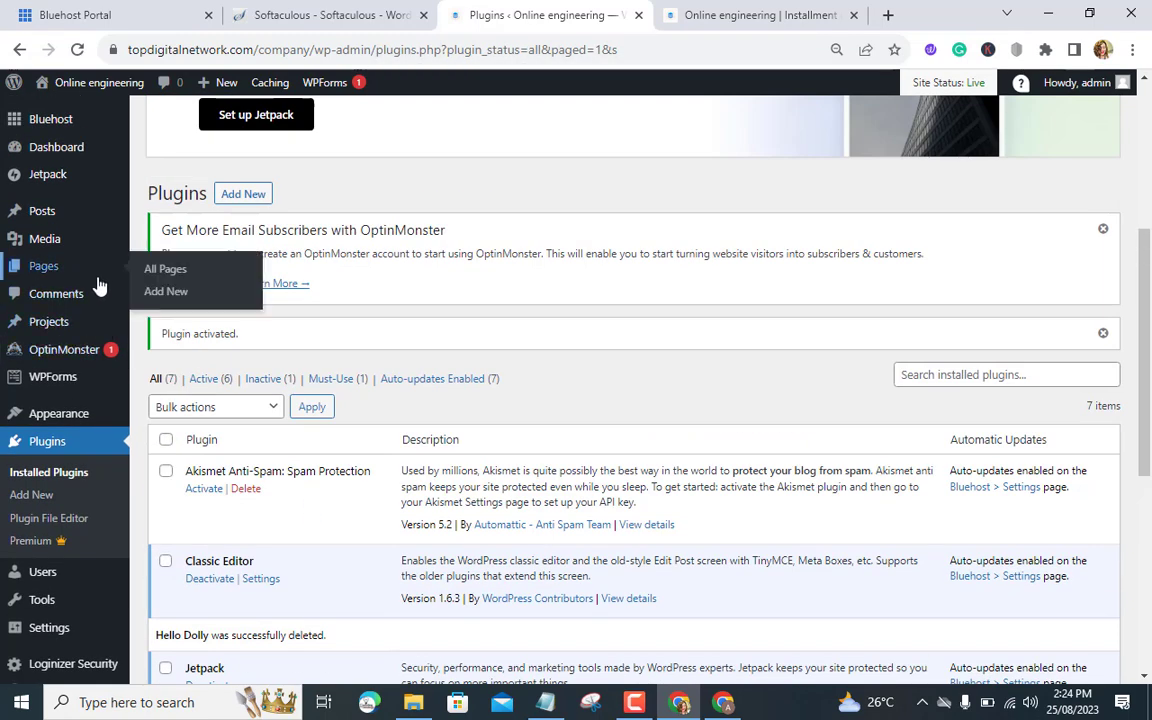
scroll(98, 287, up, 2)
mouse_move(38, 270)
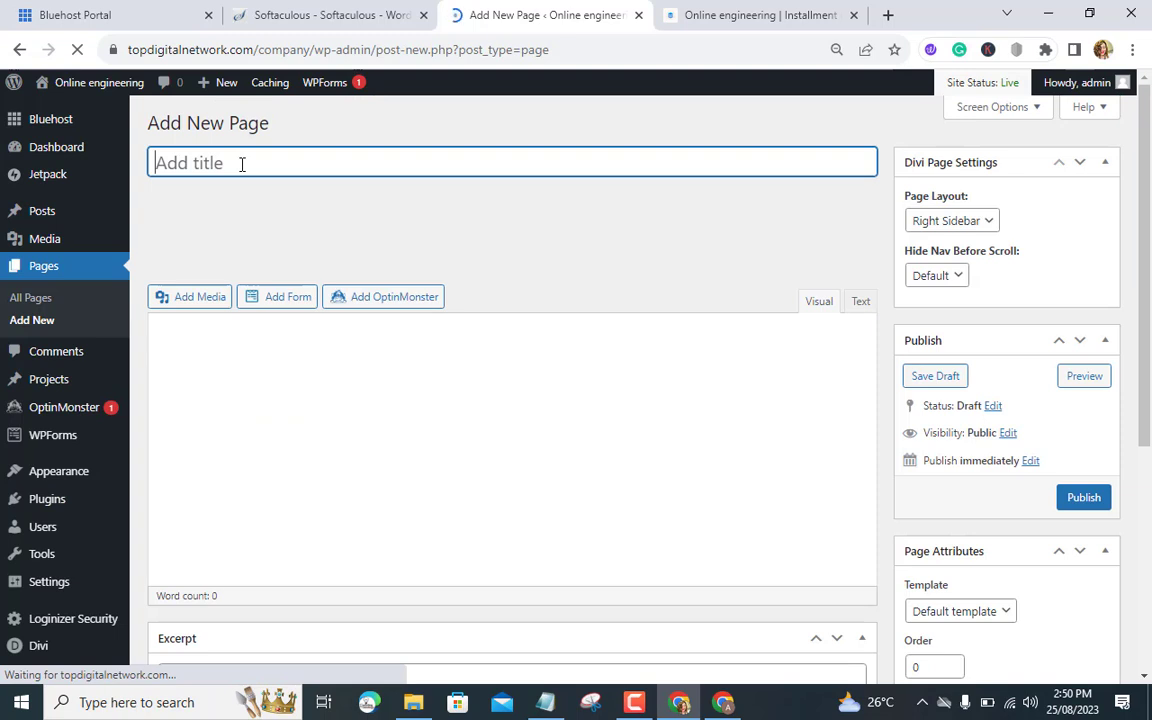
text(Home)
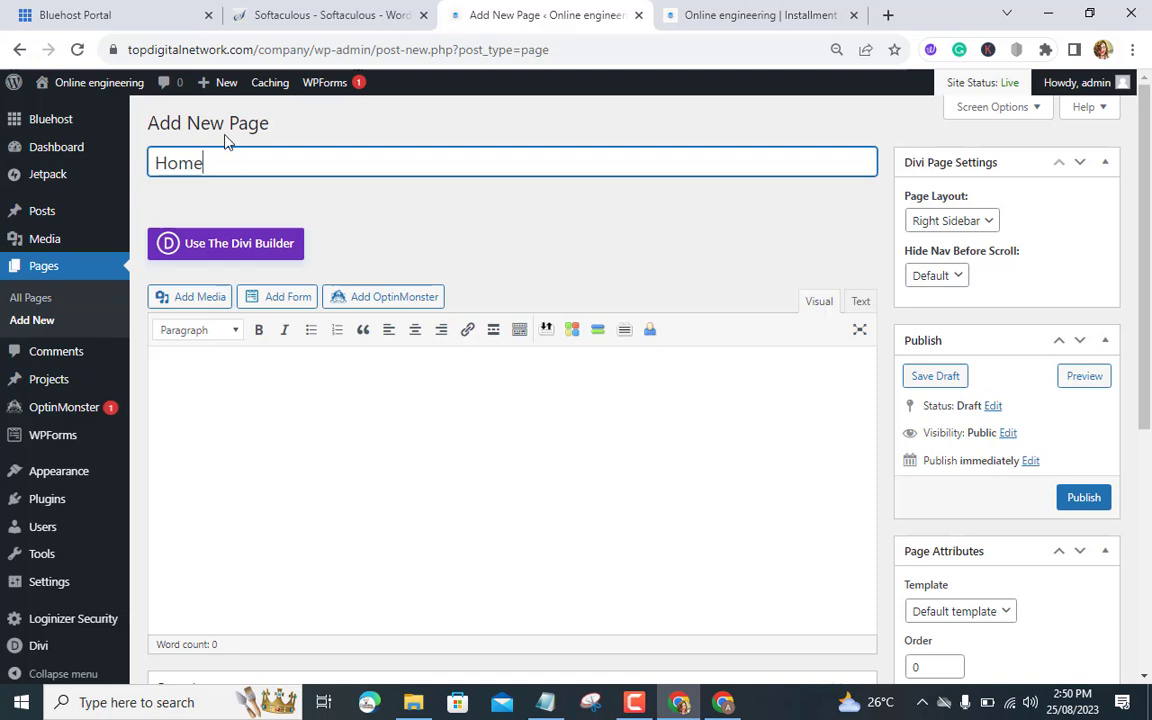
click(230, 246)
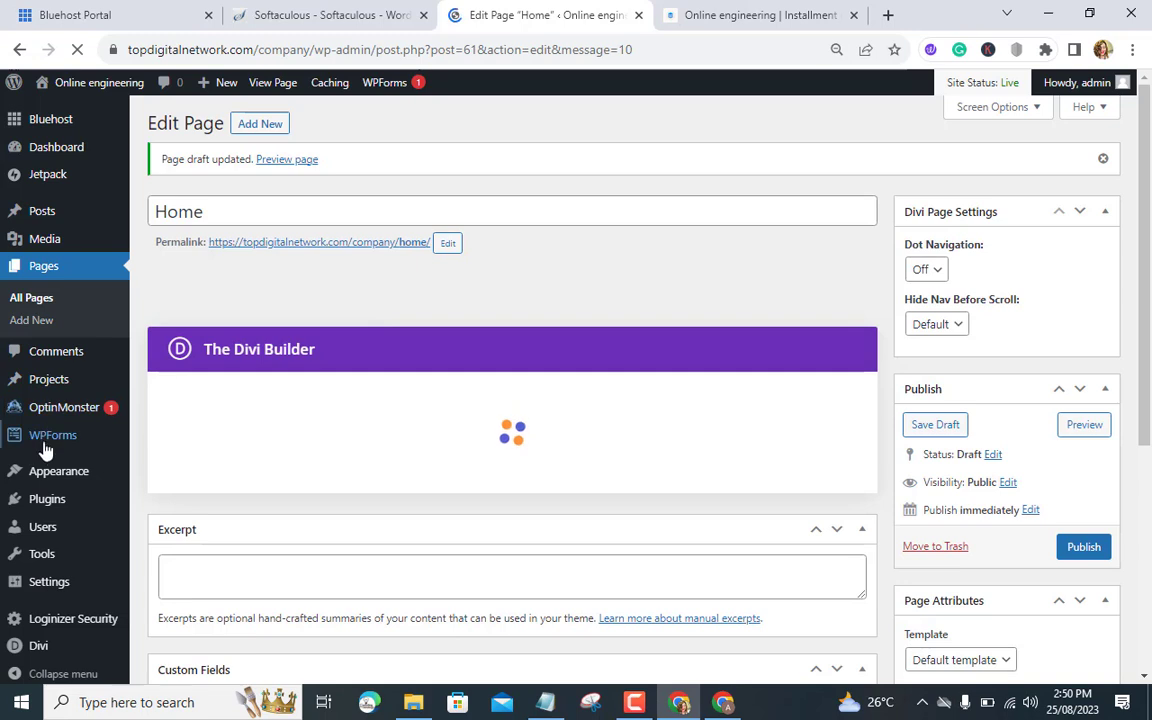
mouse_move(70, 477)
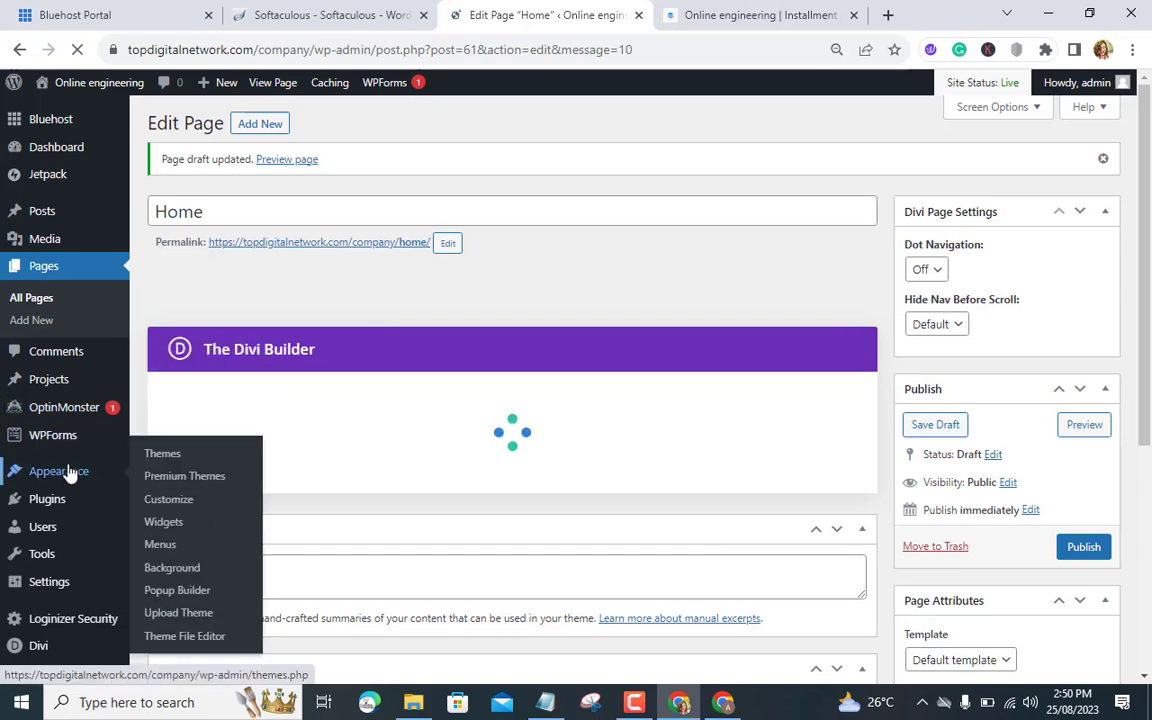
right_click(153, 552)
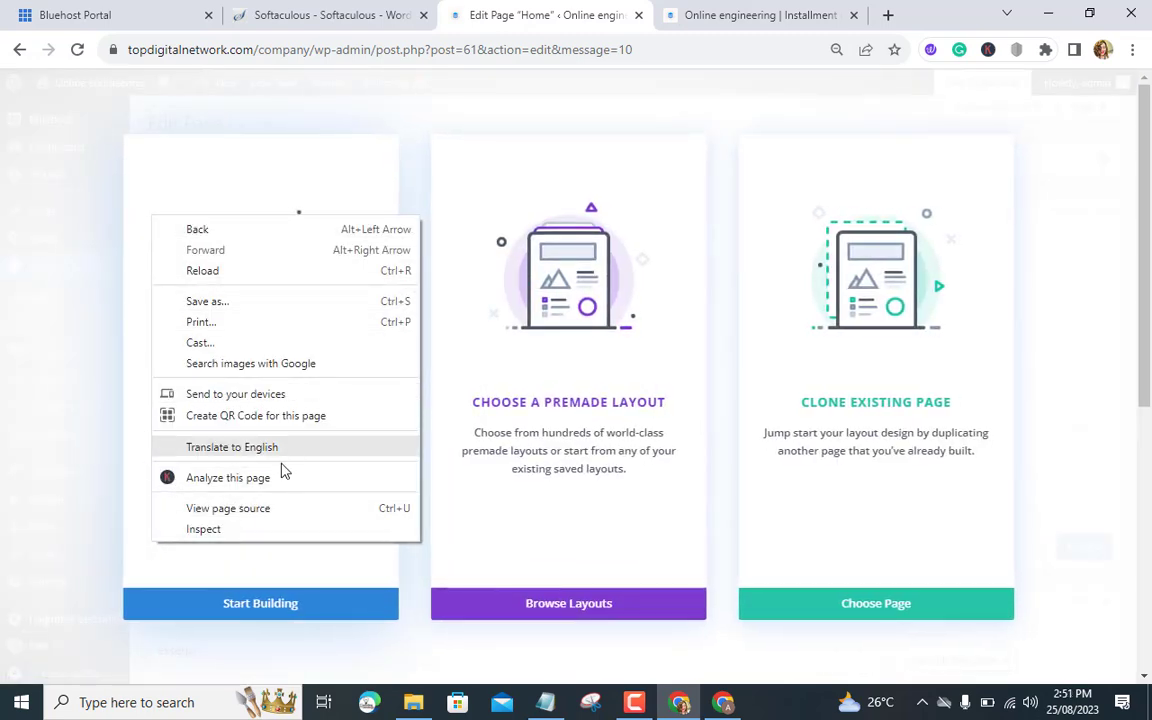
click(73, 558)
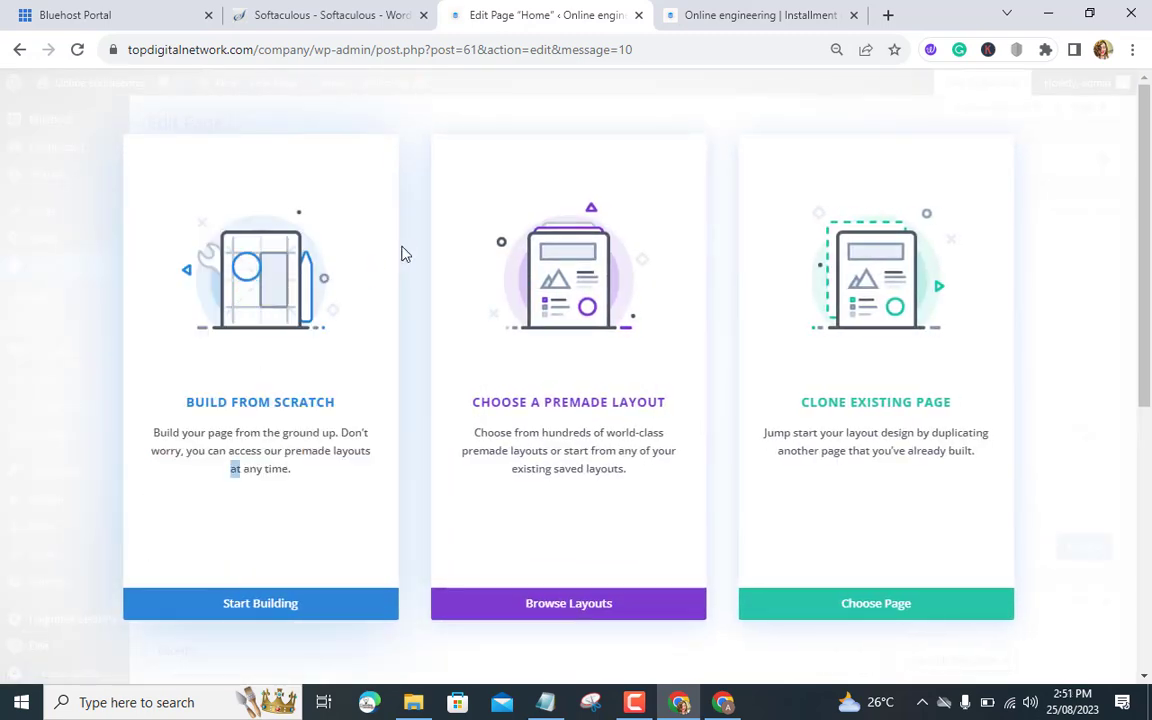
Browse the premade layouts for the Home page and filter them by the Services category.
click(537, 605)
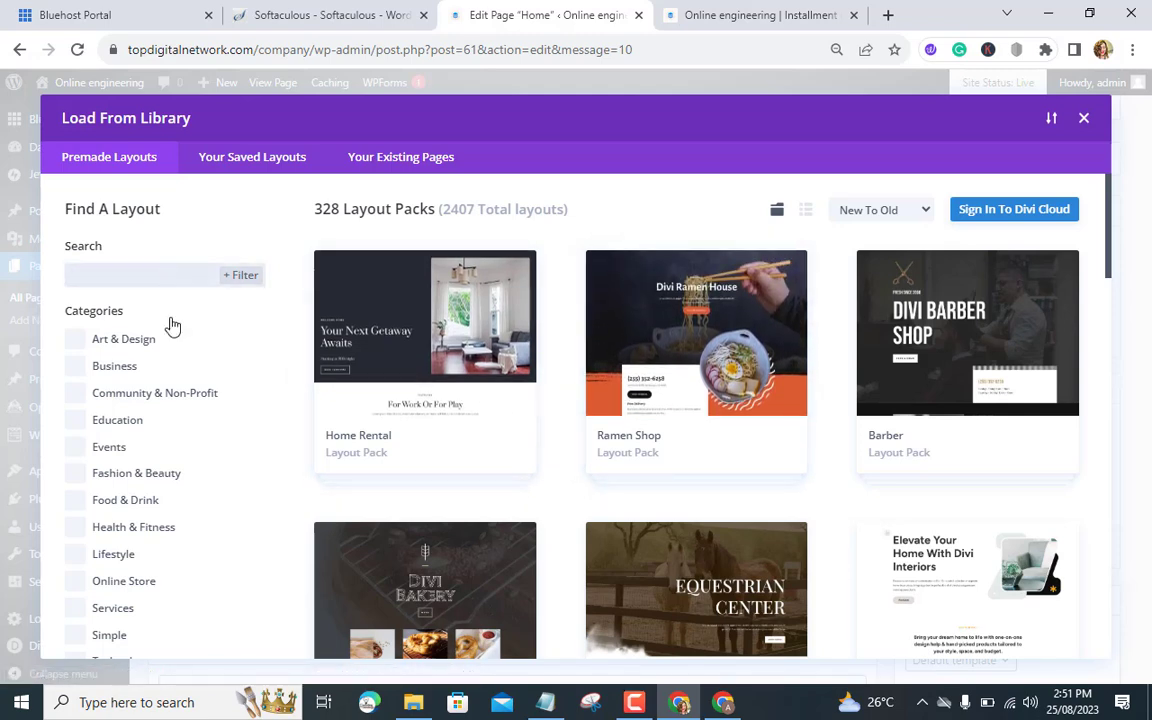
scroll(175, 411, down, 4)
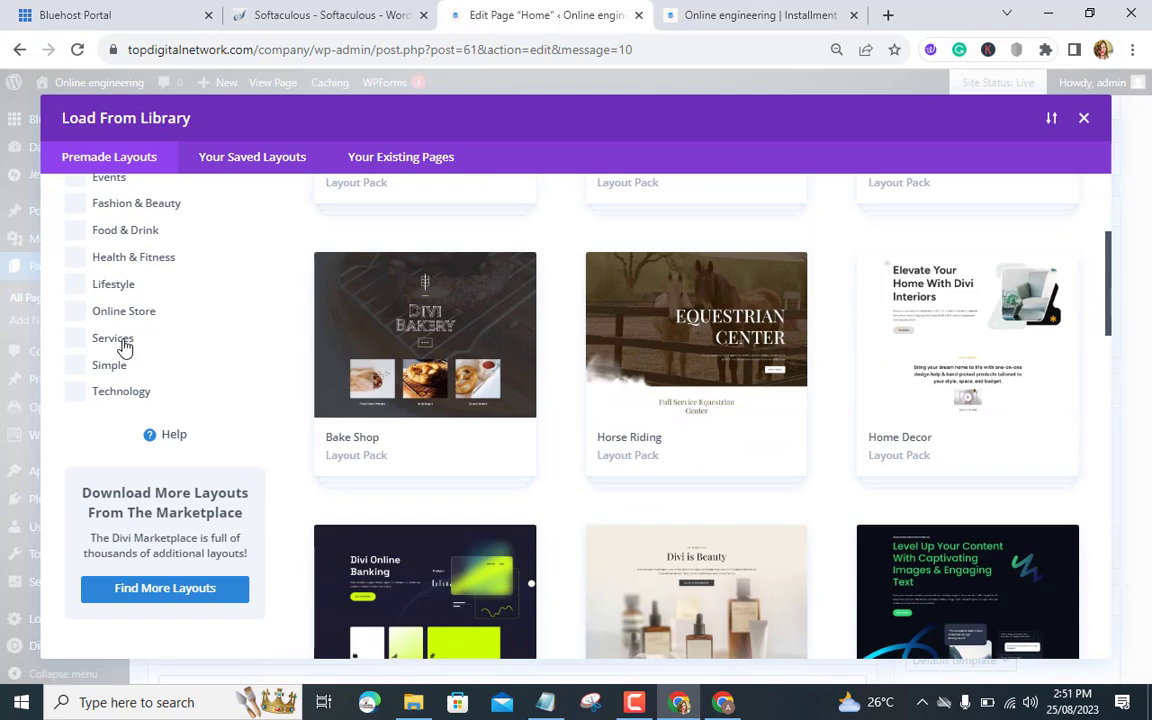
double_click(118, 340)
click(160, 345)
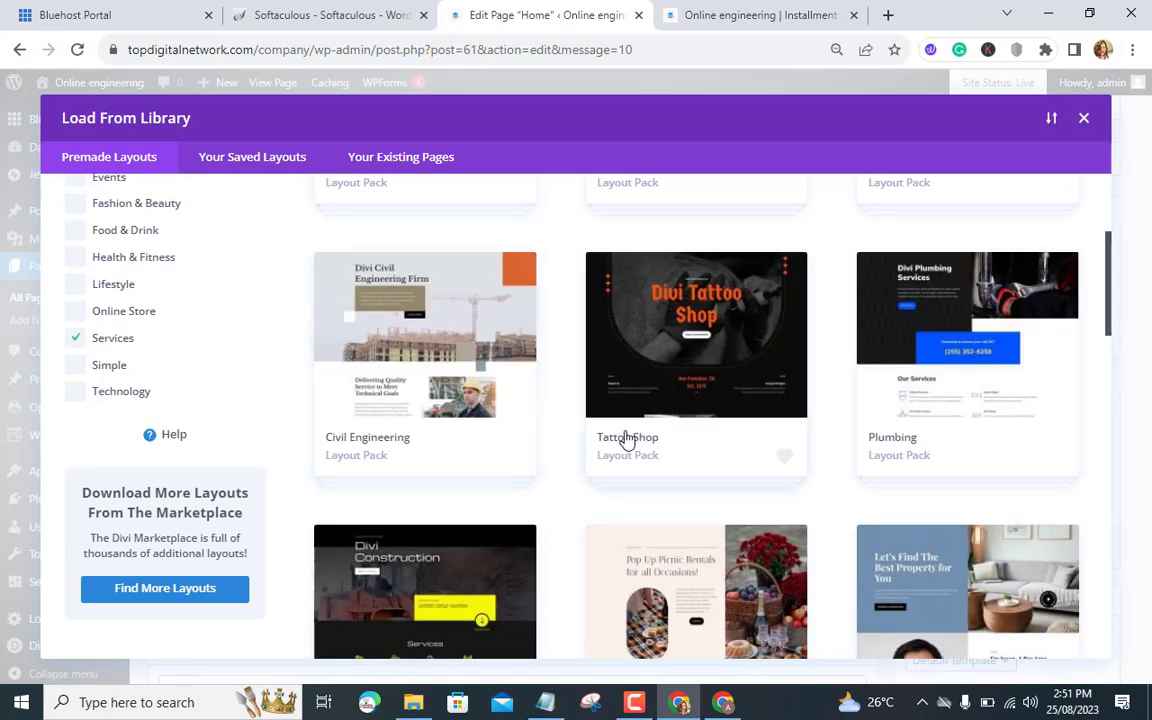
Look through the Services layout packs for a design that suits an engineering site.
scroll(625, 440, down, 7)
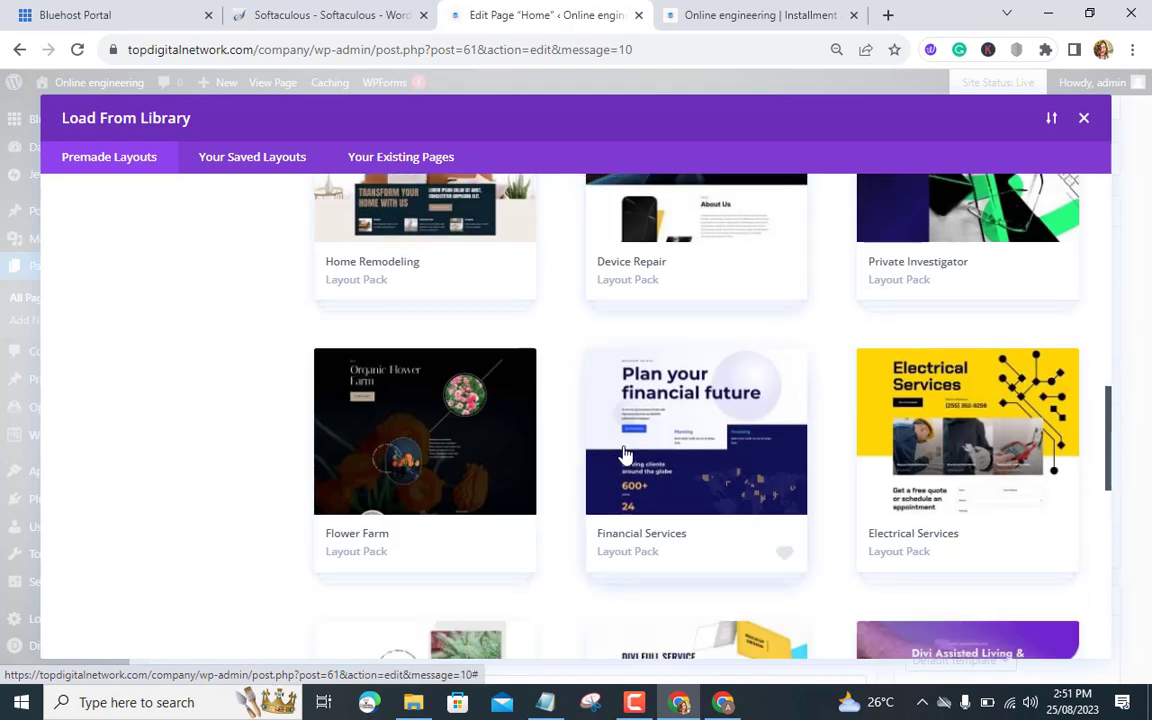
scroll(625, 452, down, 5)
scroll(625, 450, down, 5)
scroll(625, 450, up, 6)
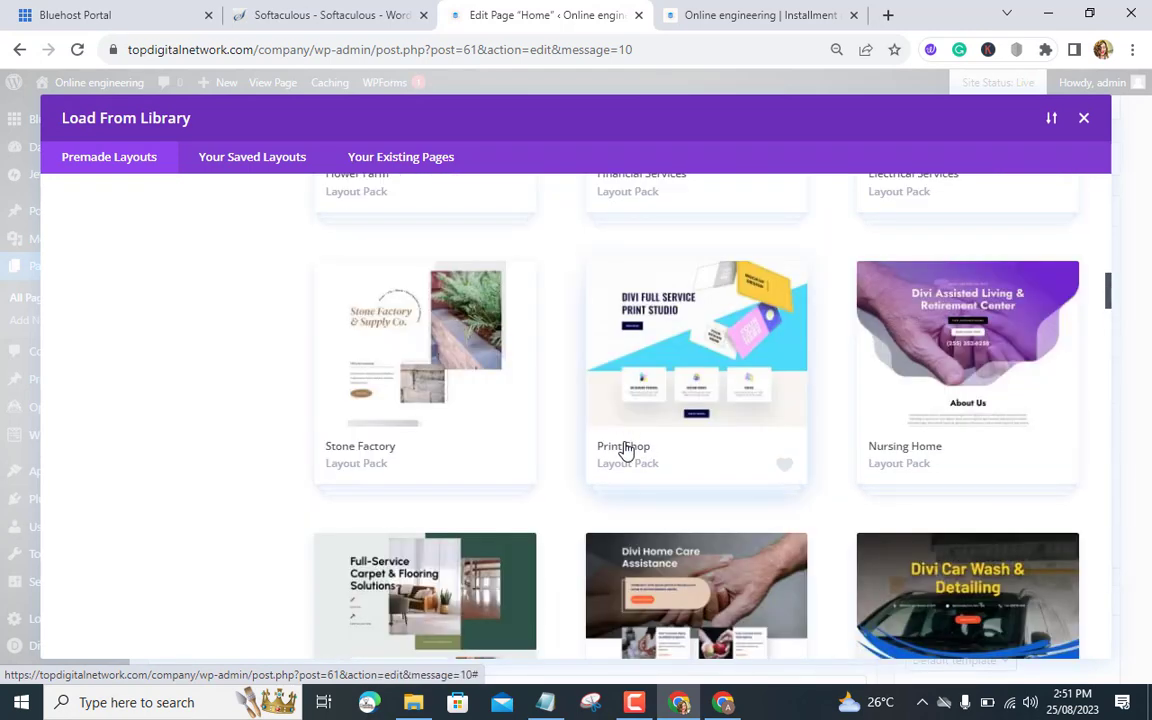
scroll(625, 450, down, 14)
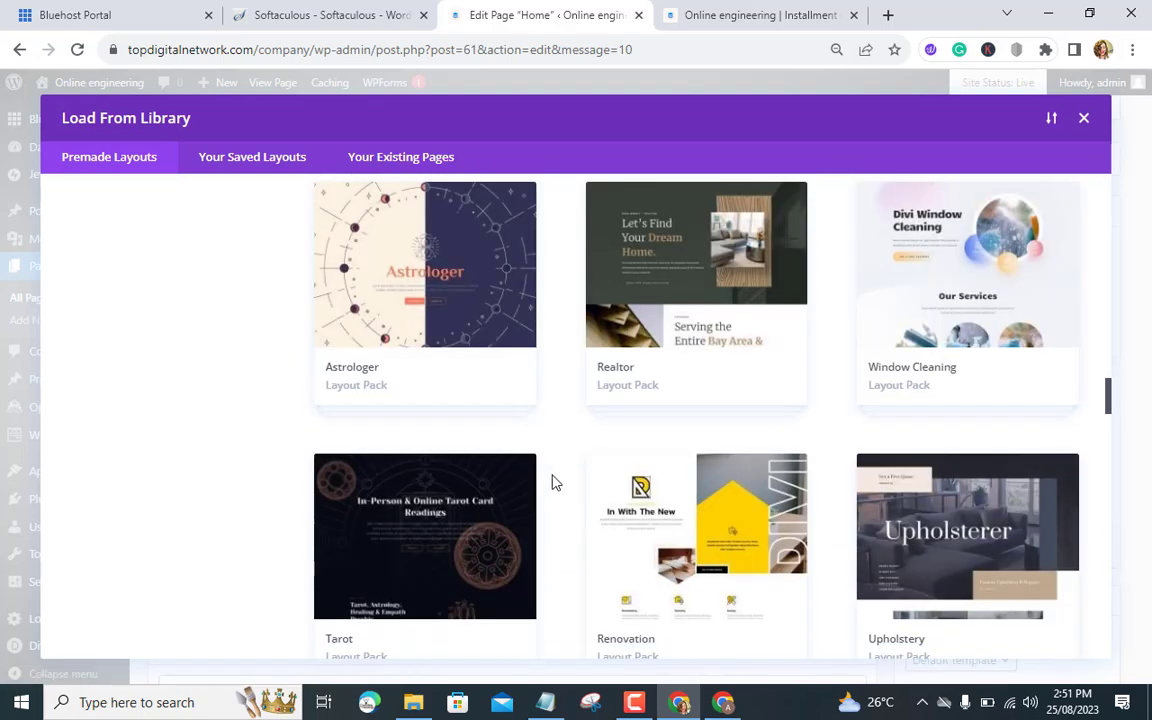
scroll(555, 483, down, 3)
scroll(555, 485, down, 4)
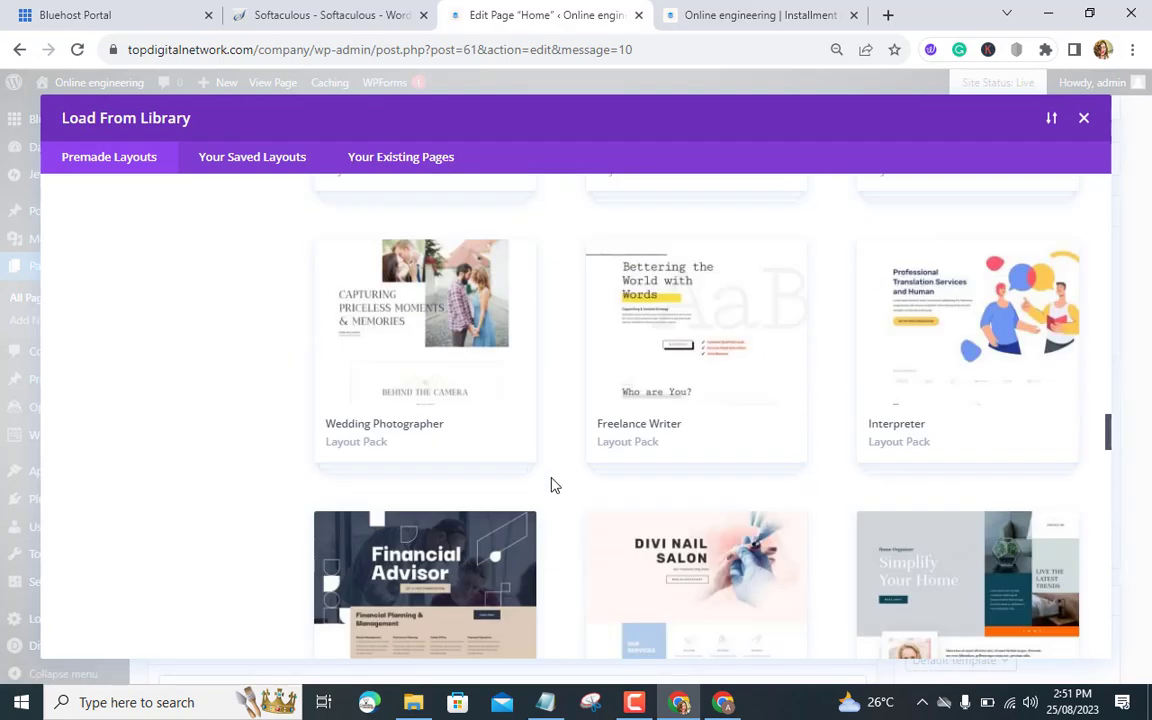
scroll(555, 485, down, 8)
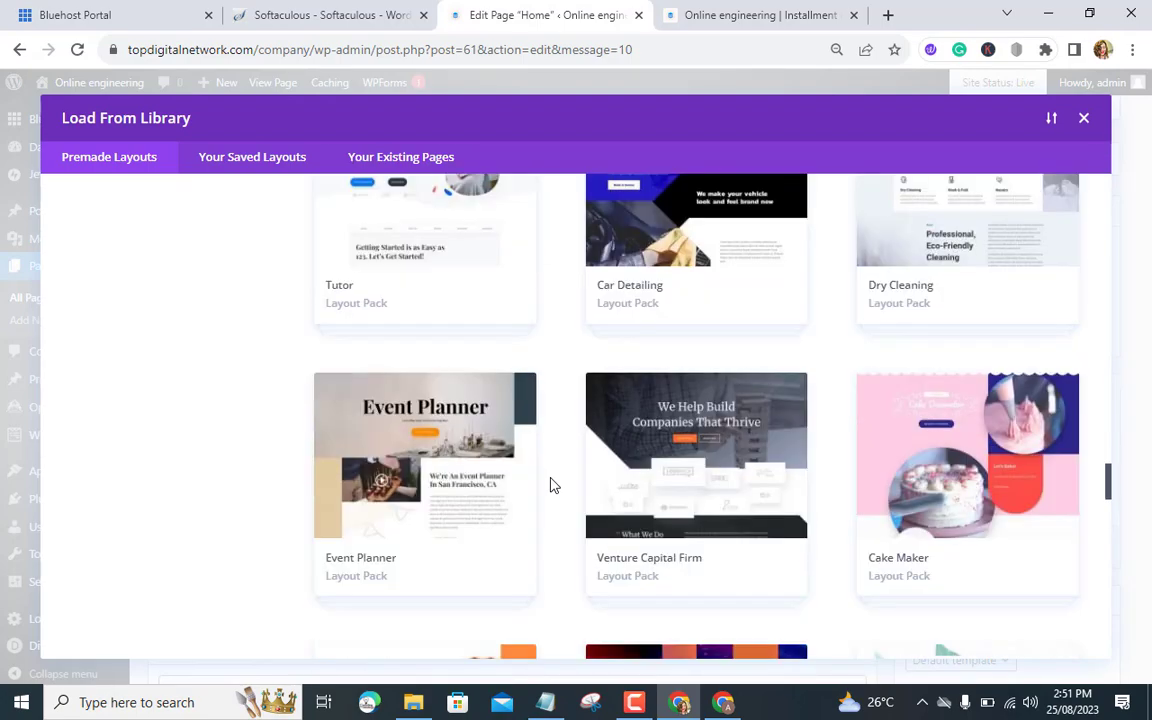
scroll(549, 485, up, 20)
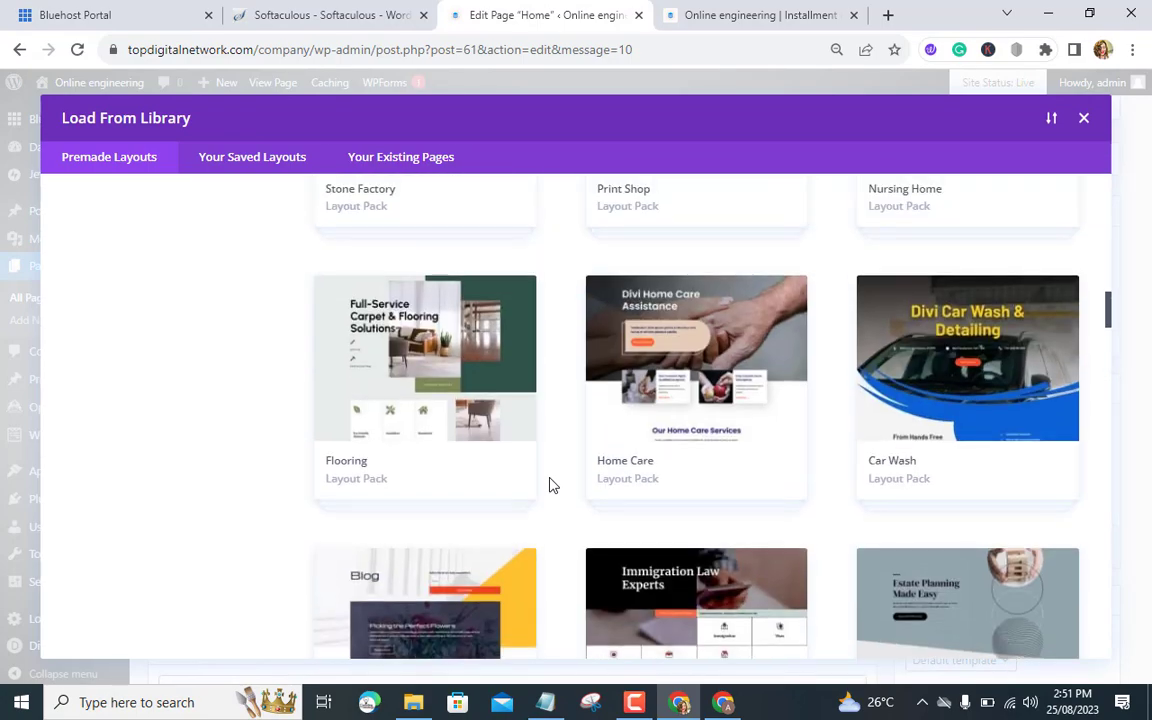
scroll(549, 485, up, 15)
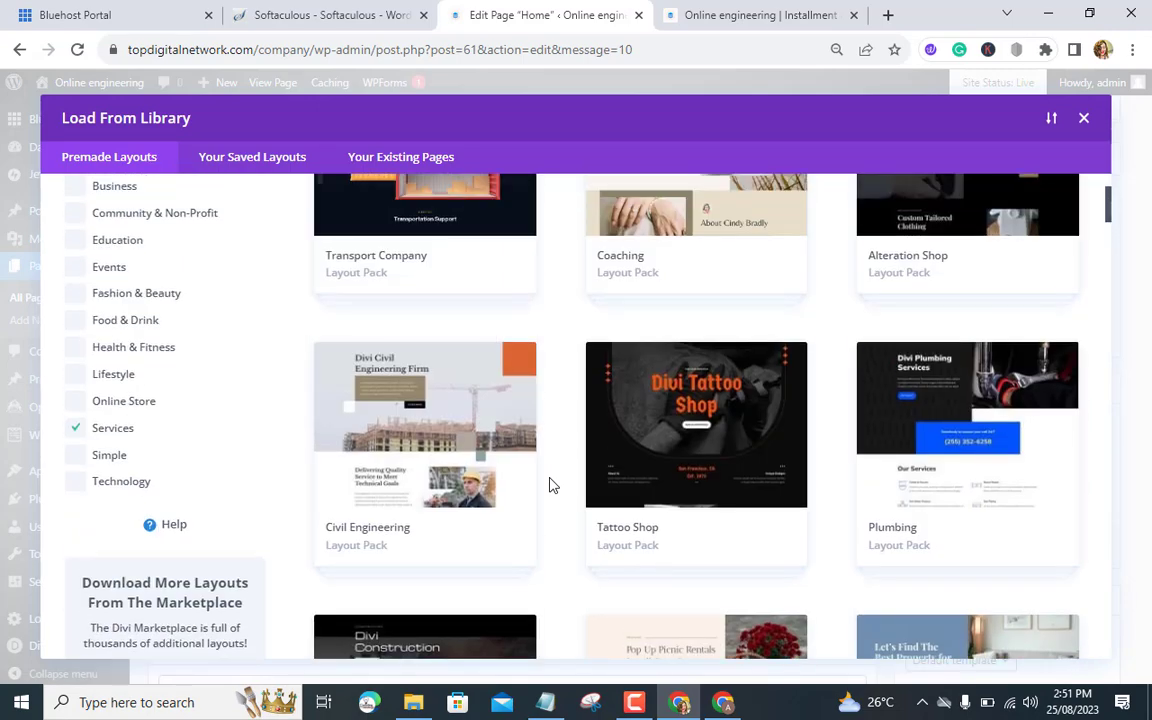
scroll(548, 485, up, 2)
scroll(548, 485, down, 2)
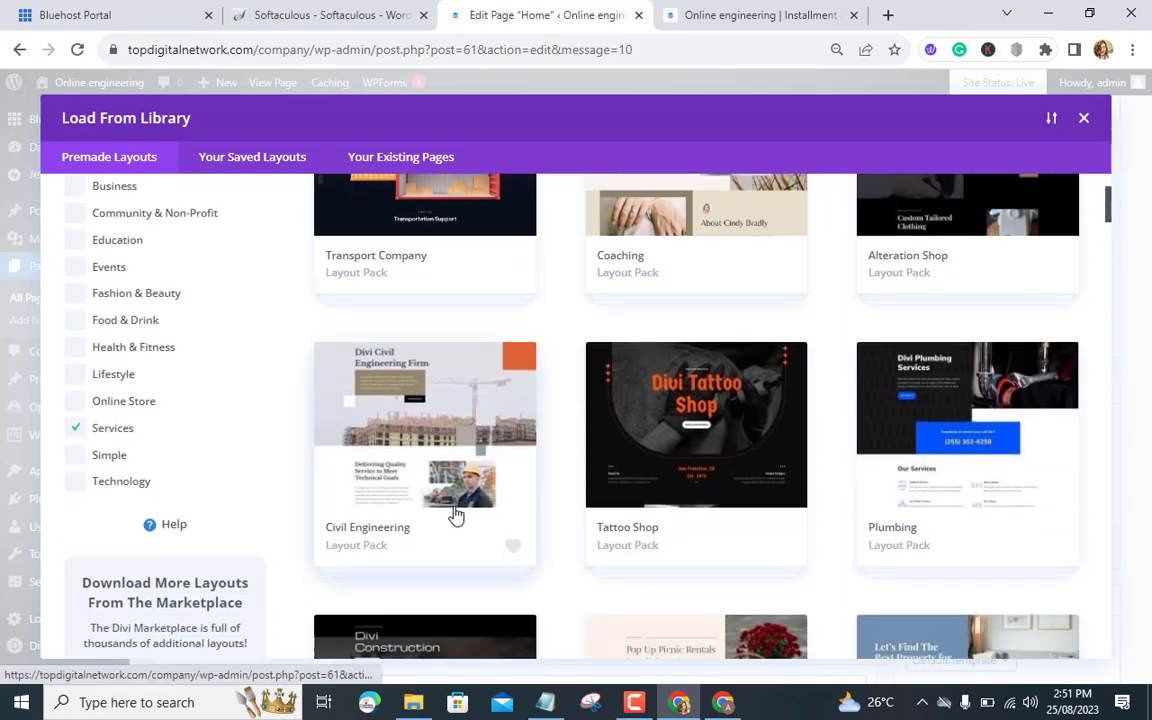
Open the Civil Engineering layout pack and examine its Landing layout and that layout's options.
click(452, 470)
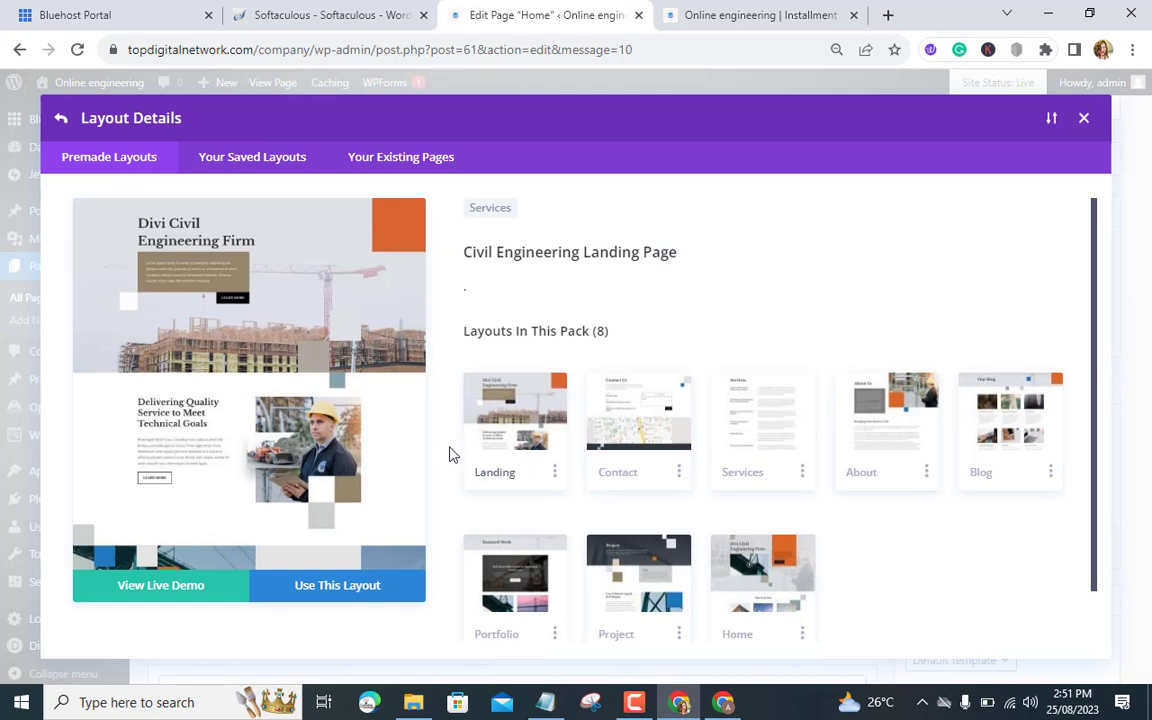
scroll(406, 476, down, 8)
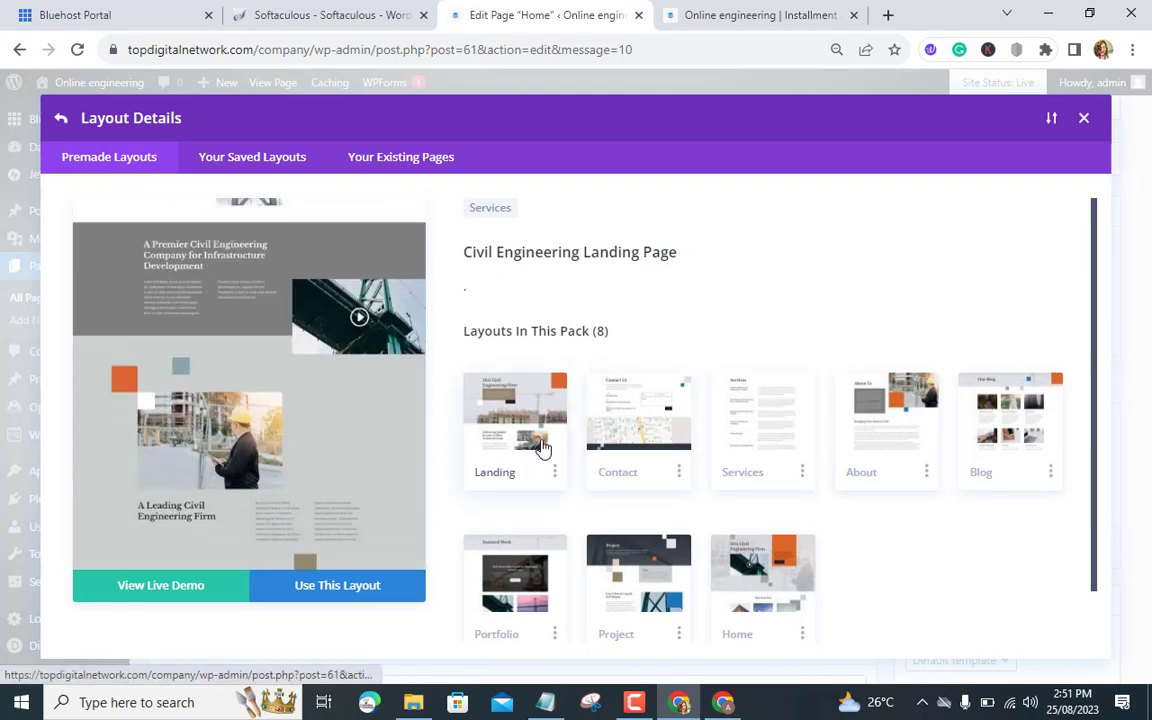
click(555, 472)
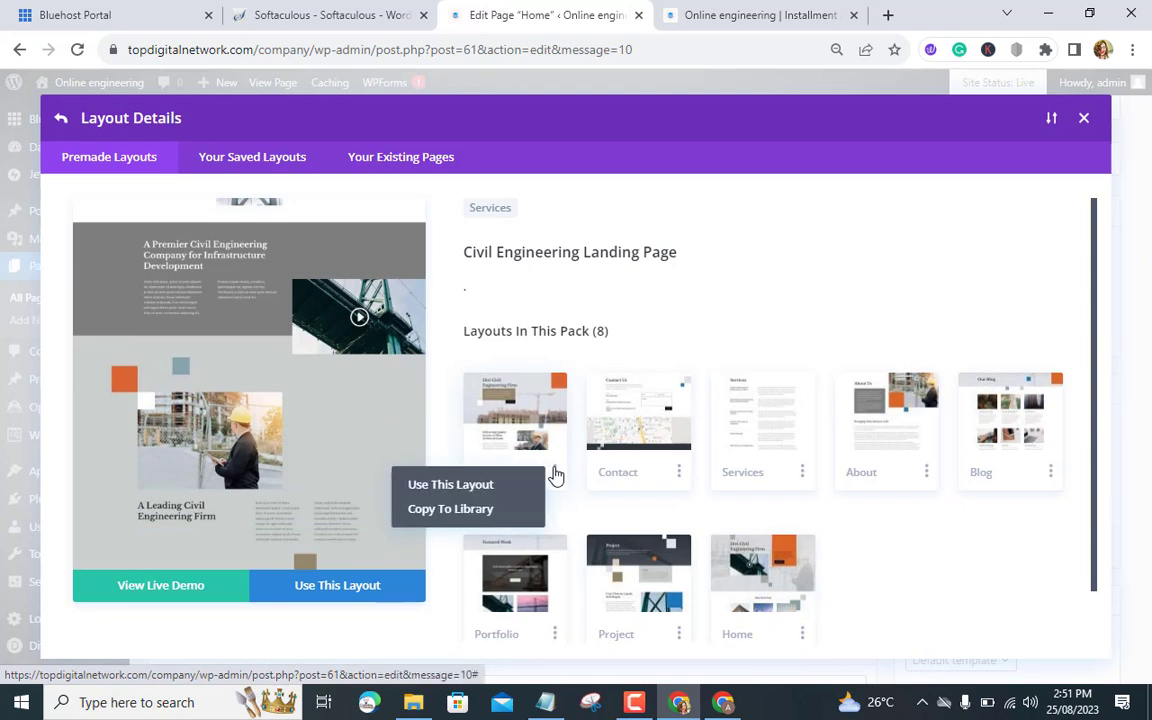
click(653, 337)
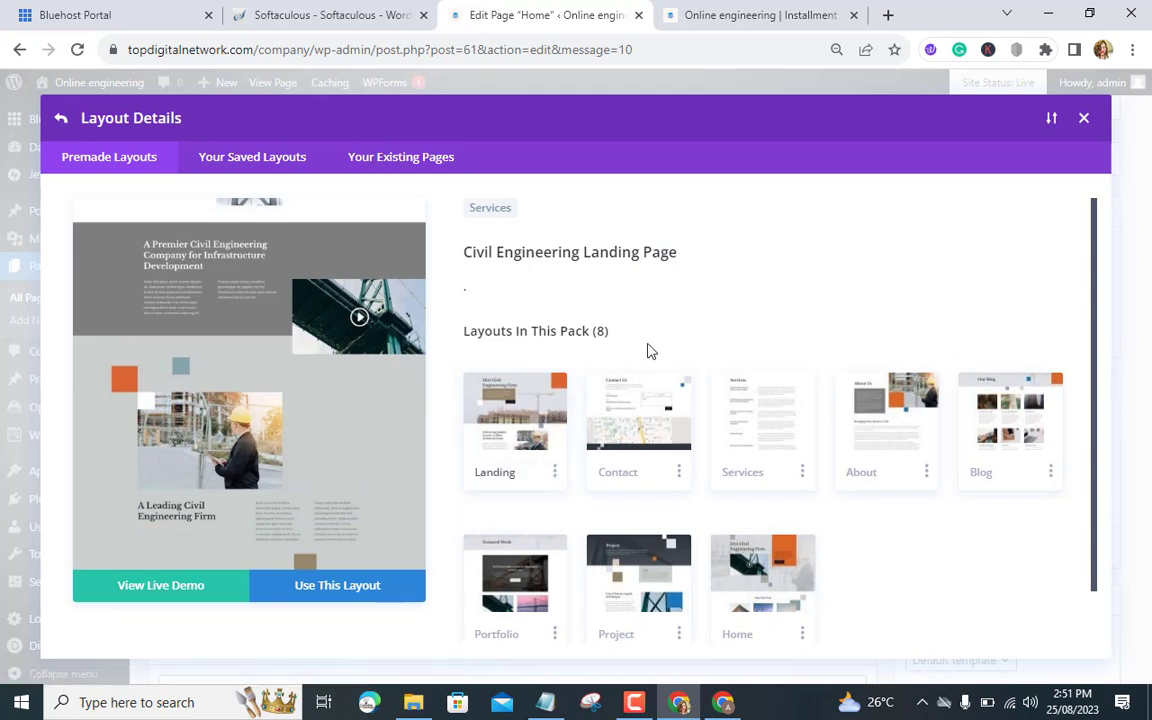
Preview the Contact, Services, About and Blog layouts of the Civil Engineering pack.
click(620, 425)
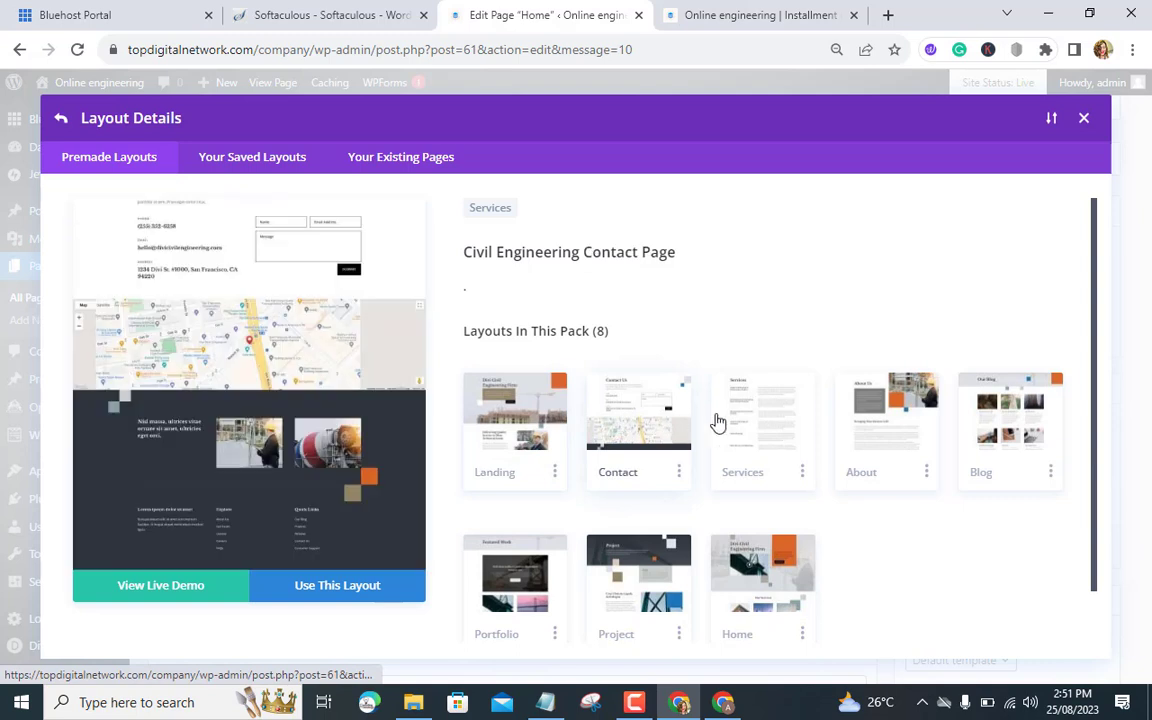
click(762, 420)
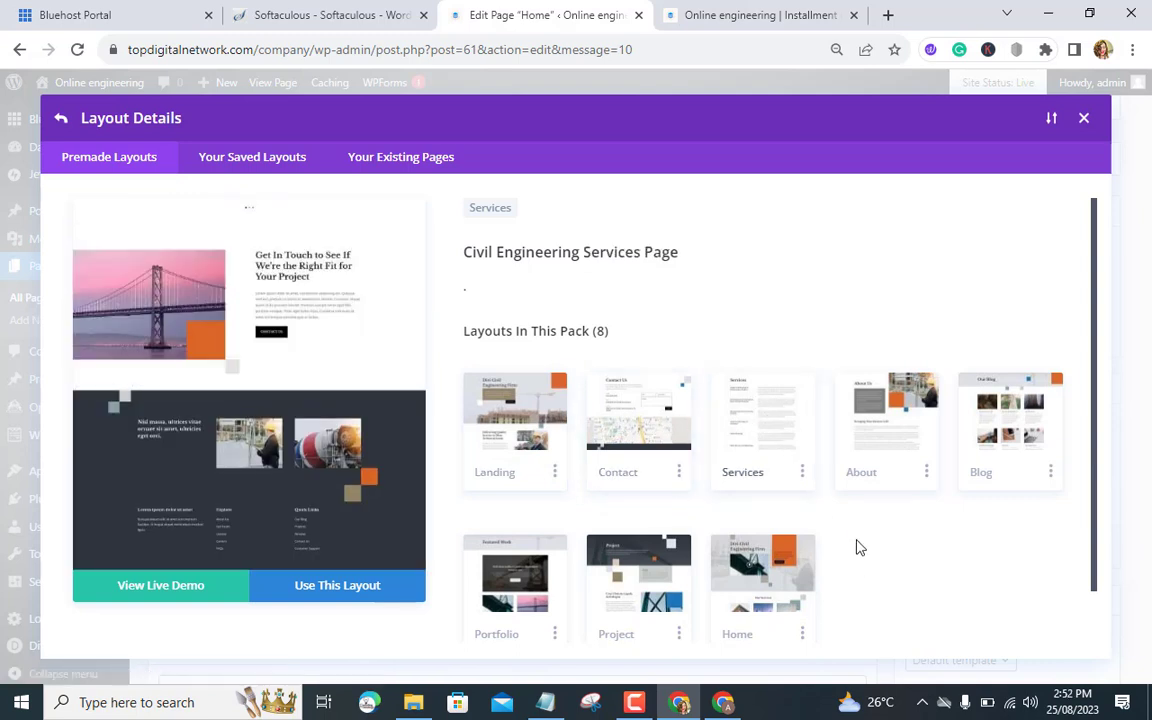
click(882, 468)
click(995, 467)
scroll(627, 545, down, 1)
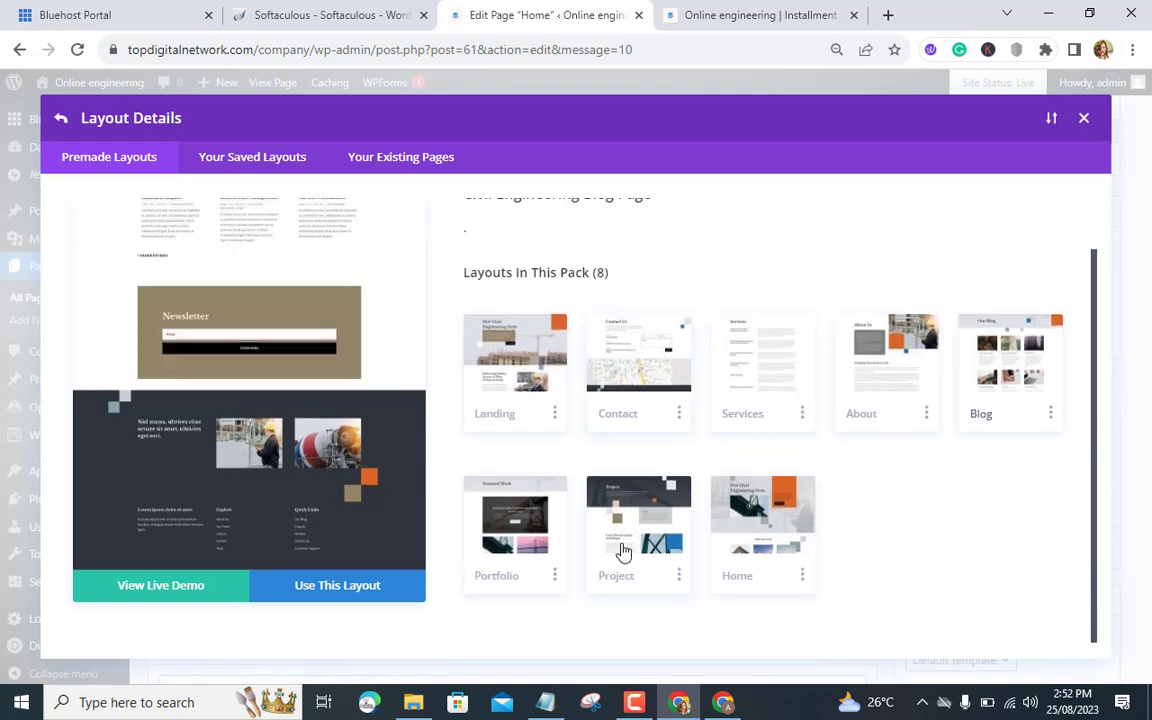
Load the Civil Engineering pack's Home layout with its design presets imported, and publish the Home page.
click(770, 548)
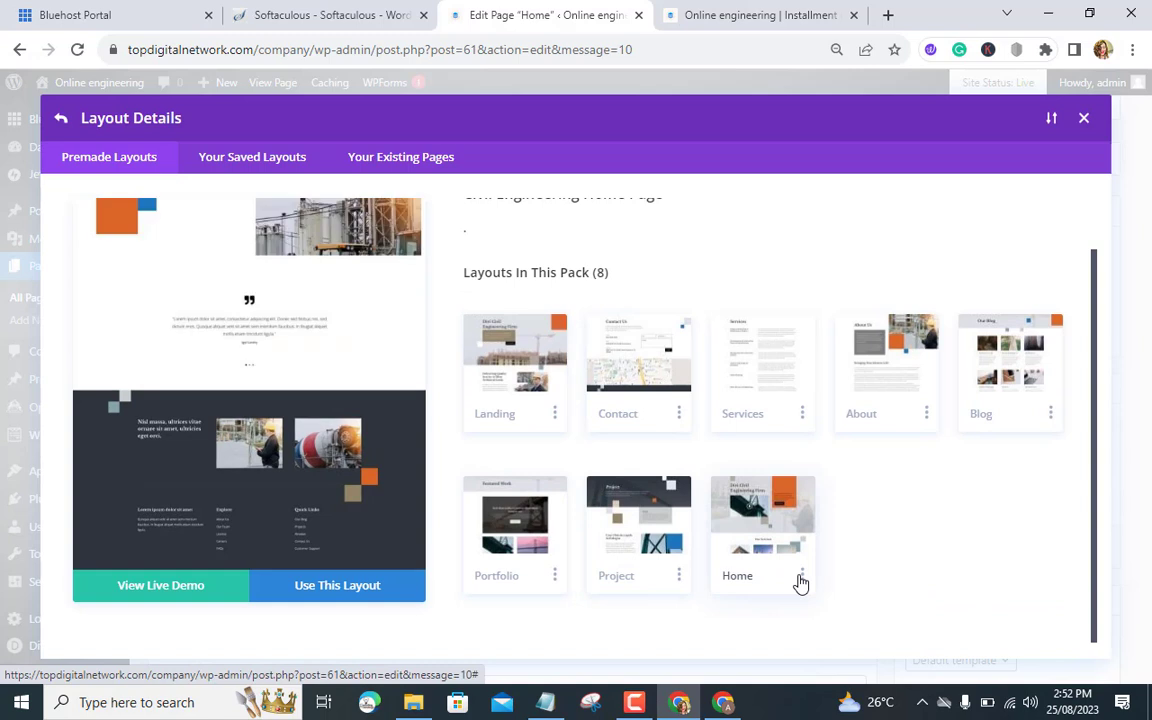
click(804, 574)
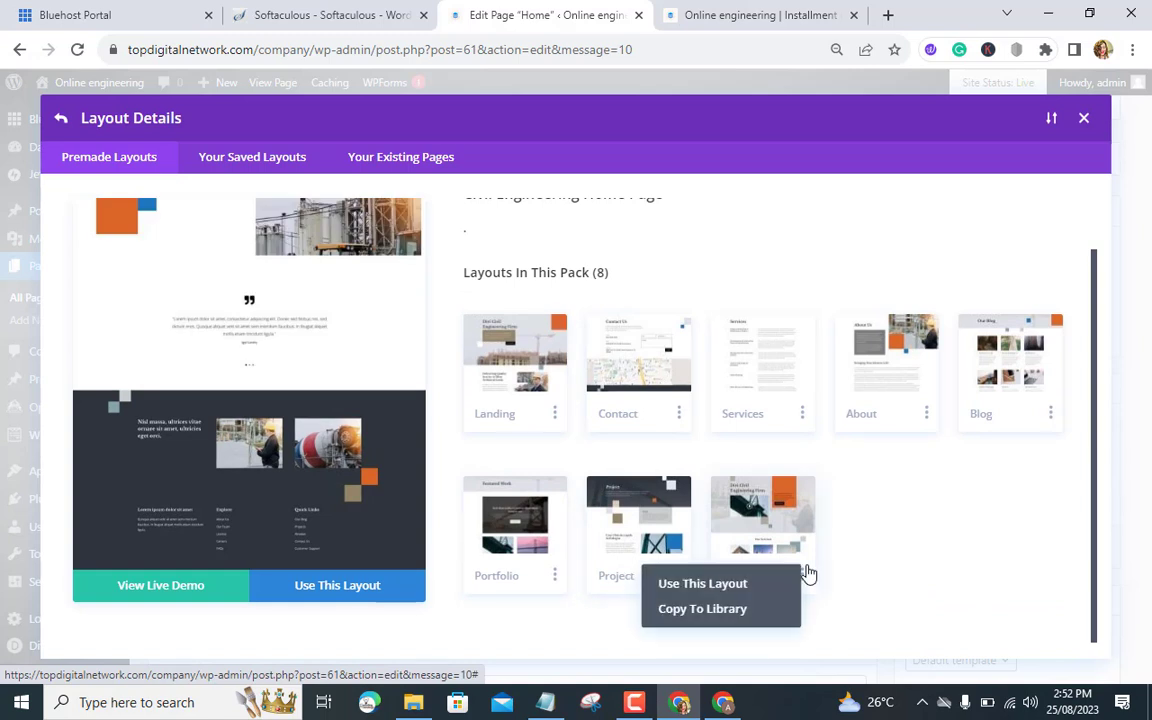
click(744, 593)
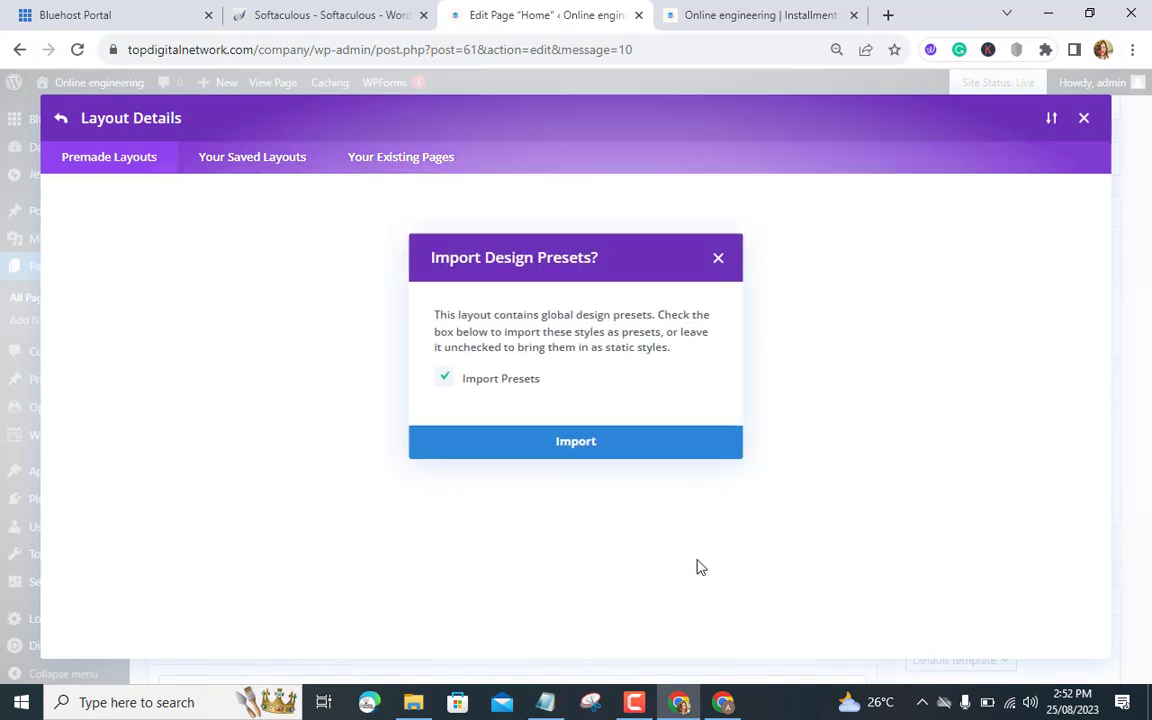
click(659, 448)
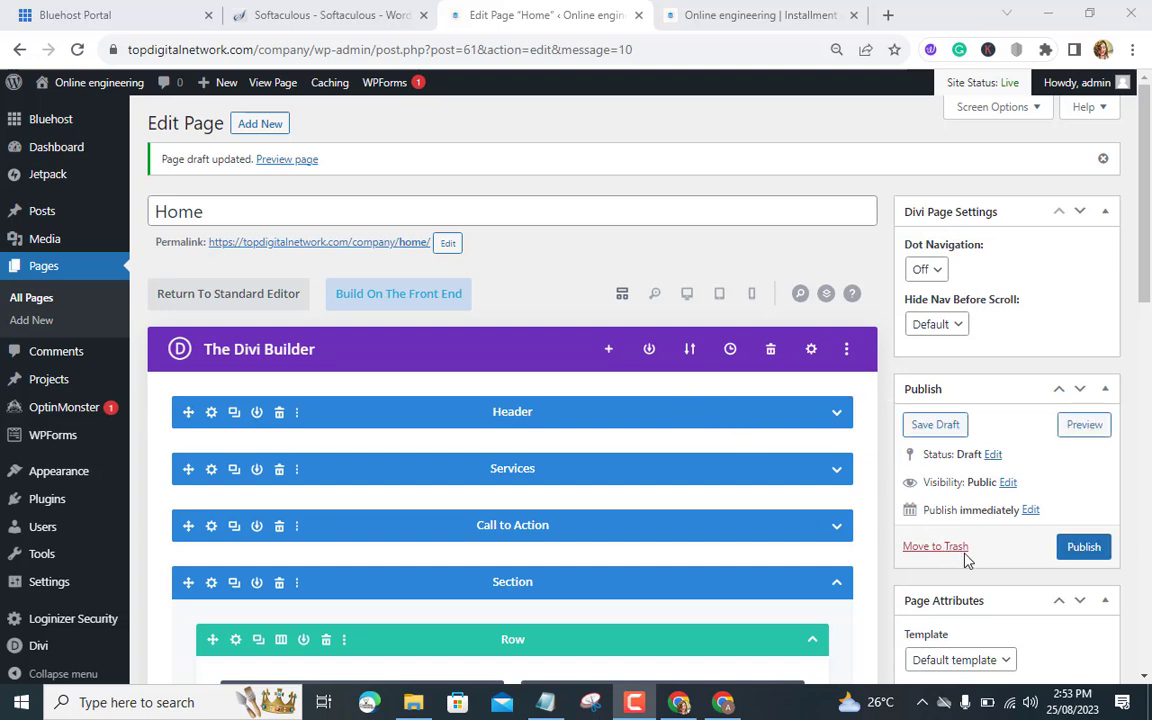
click(1088, 548)
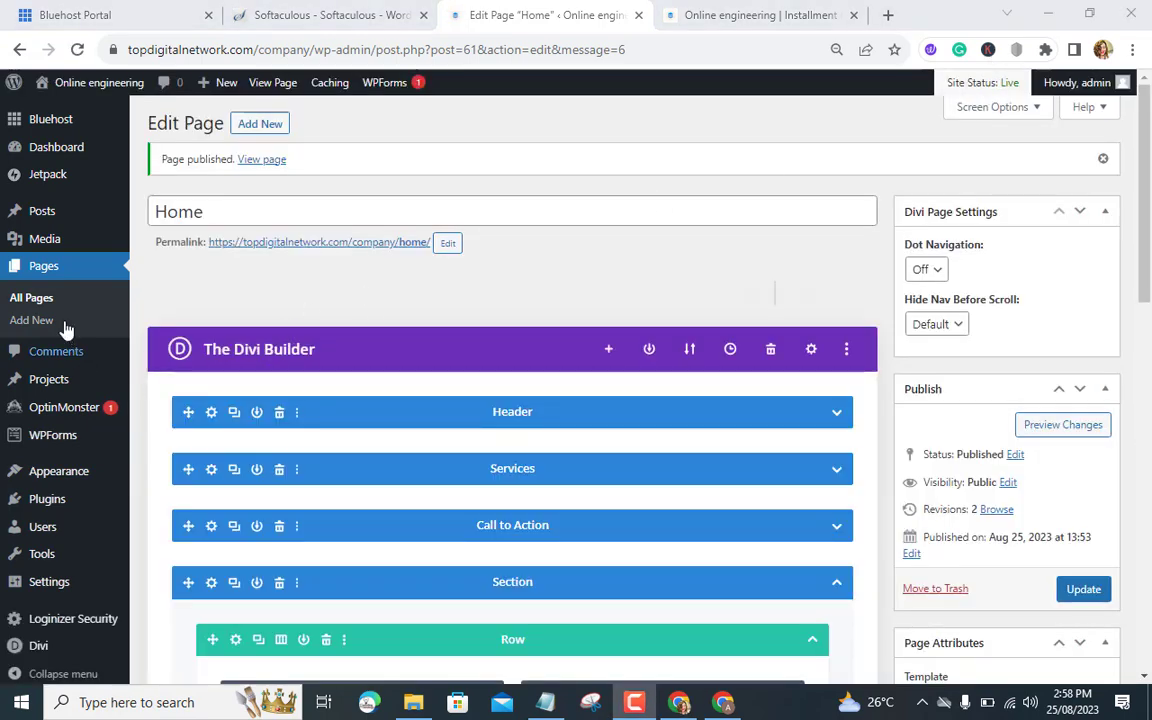
Add a new page titled Service and switch it to the Divi Builder.
click(259, 125)
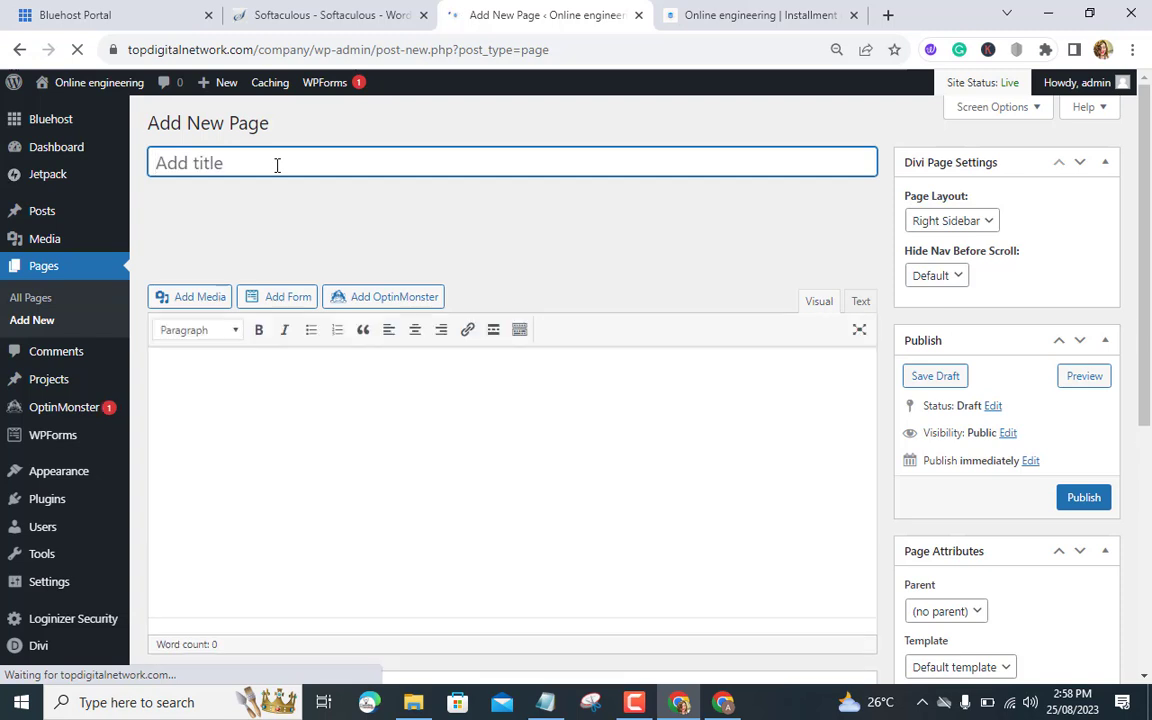
text(Service)
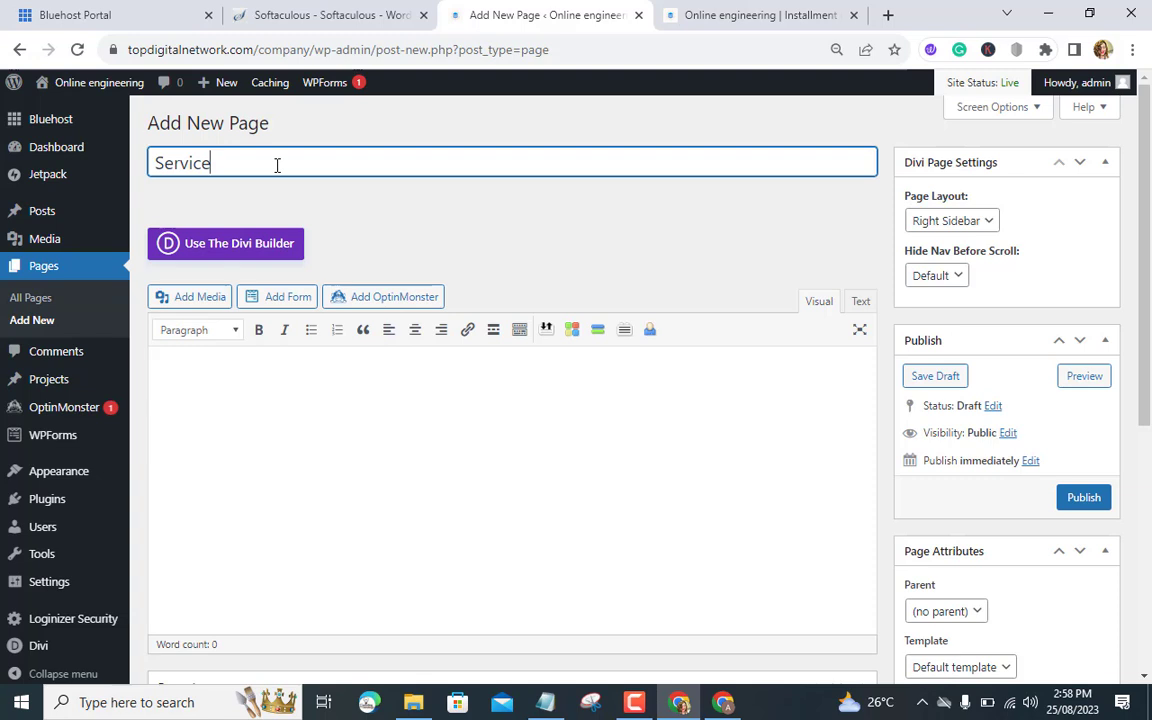
click(254, 244)
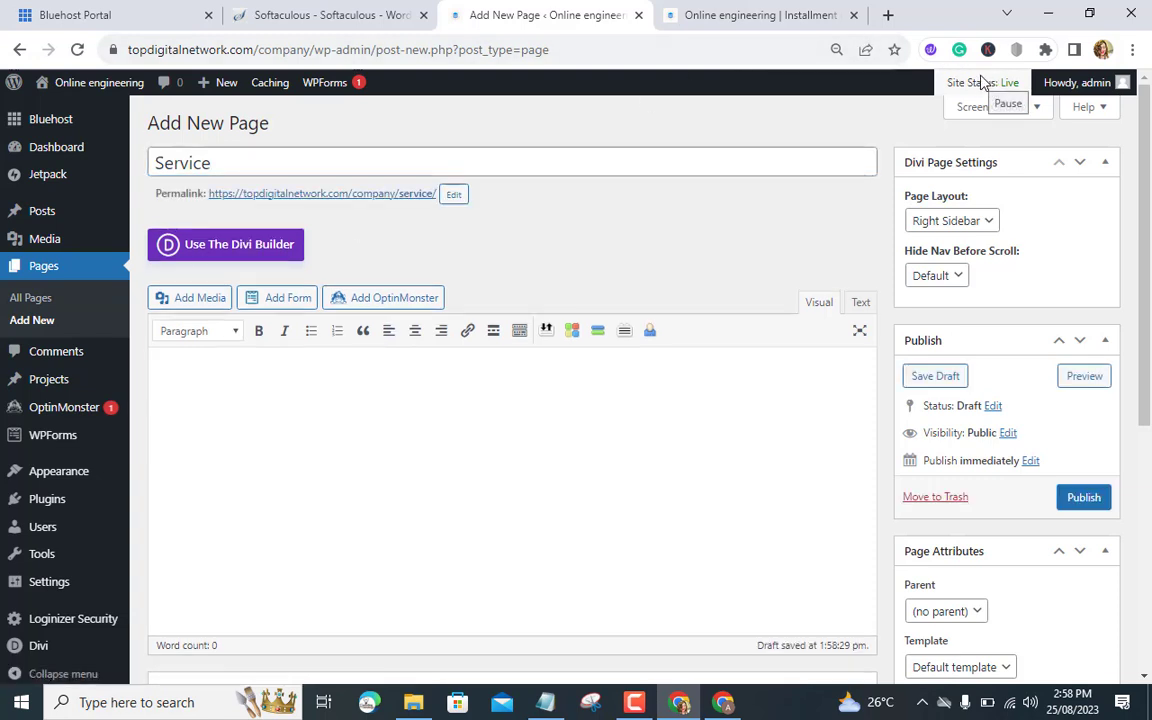
click(256, 252)
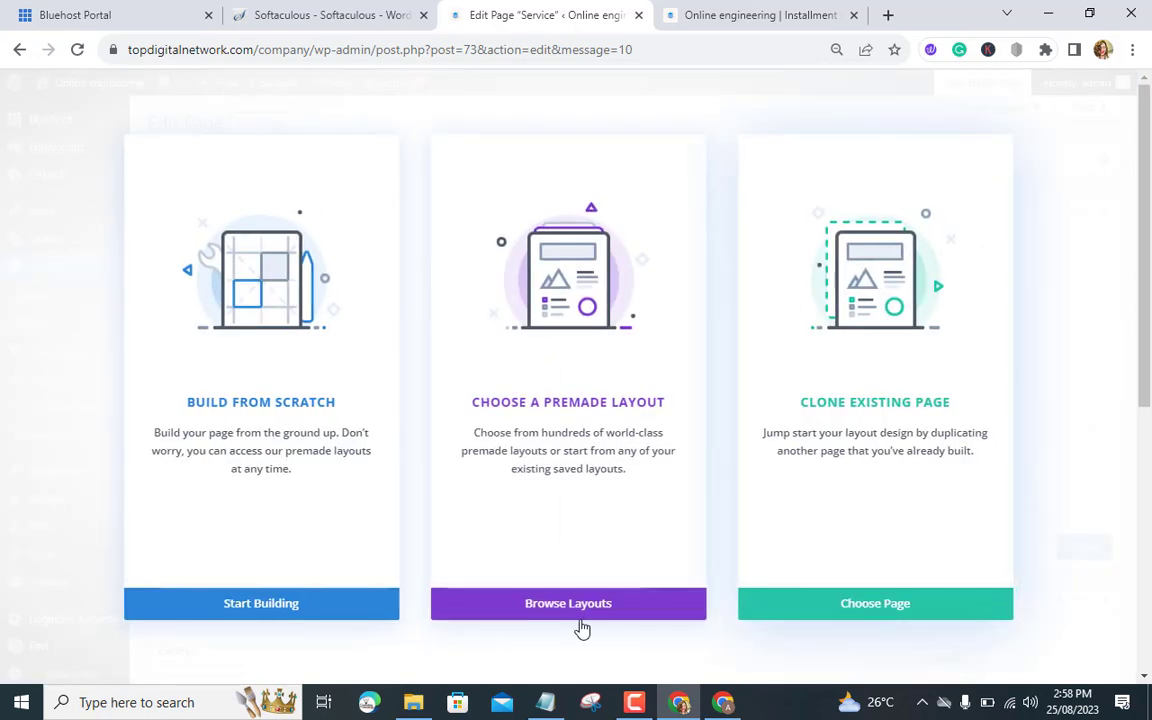
Browse the premade layouts for the Service page and search them for "eng".
click(588, 614)
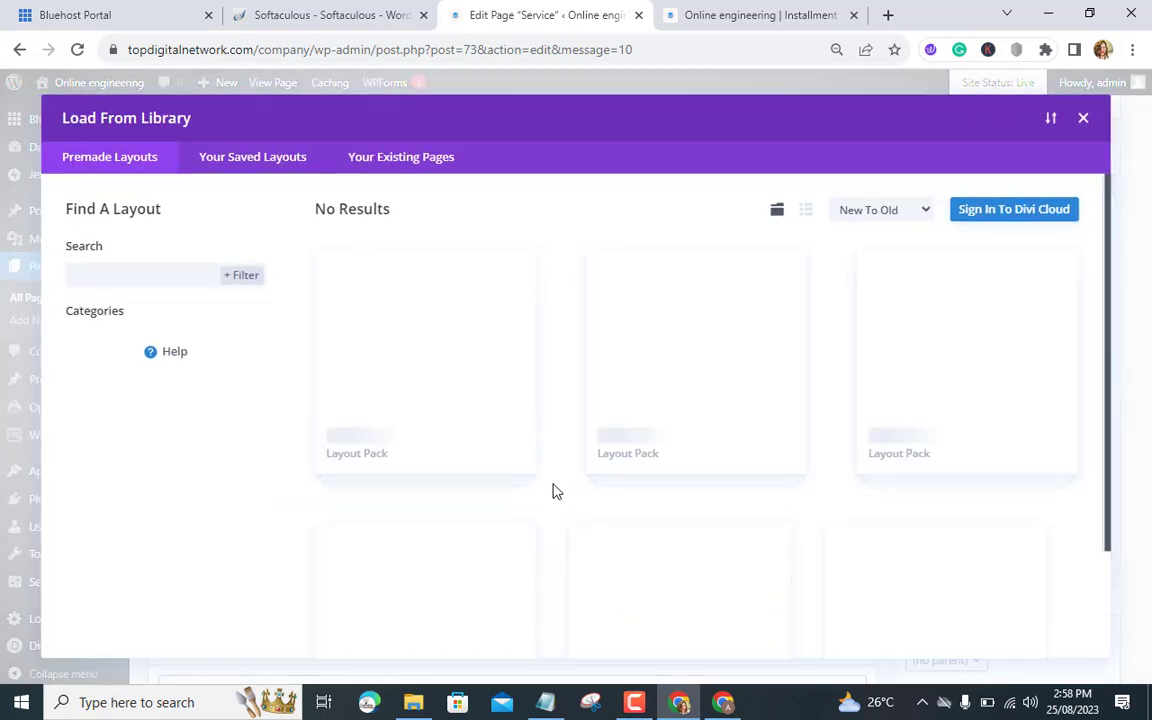
click(170, 269)
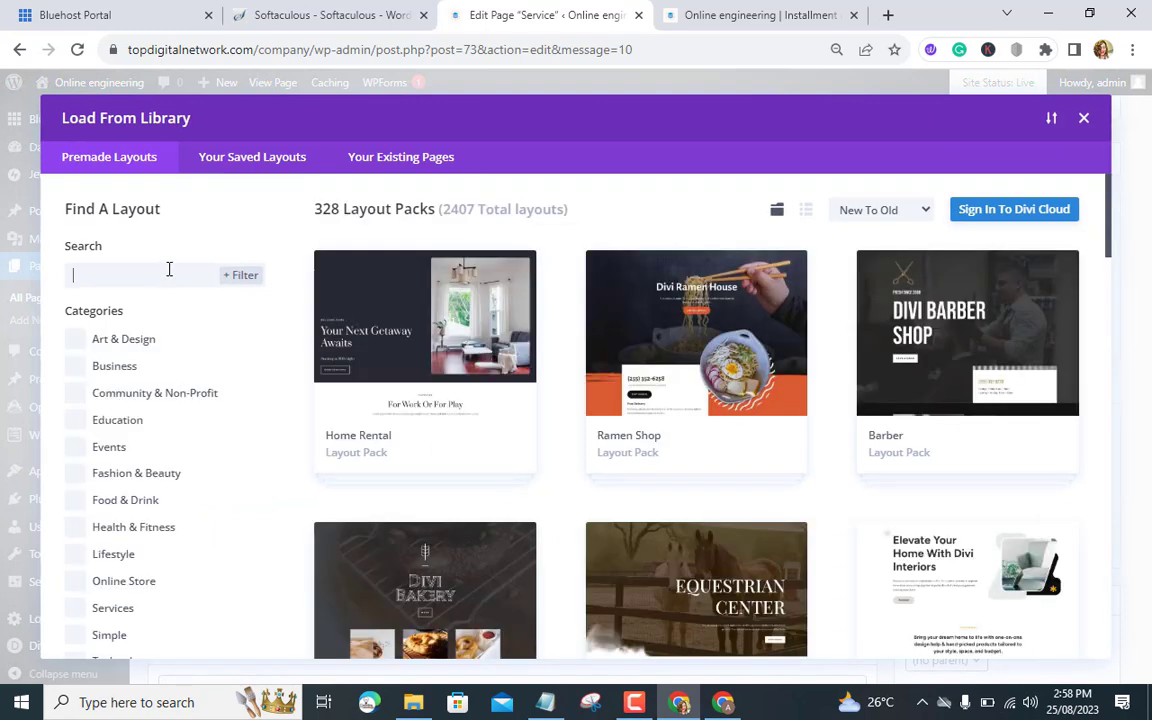
text(eng)
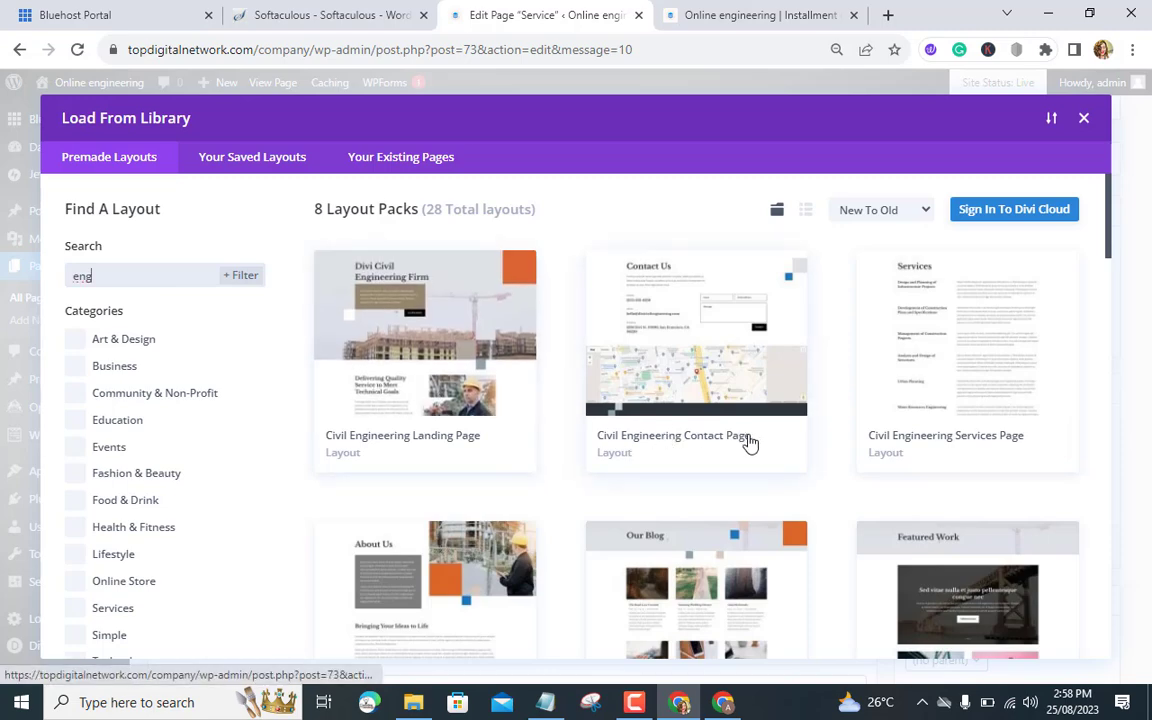
scroll(750, 443, down, 3)
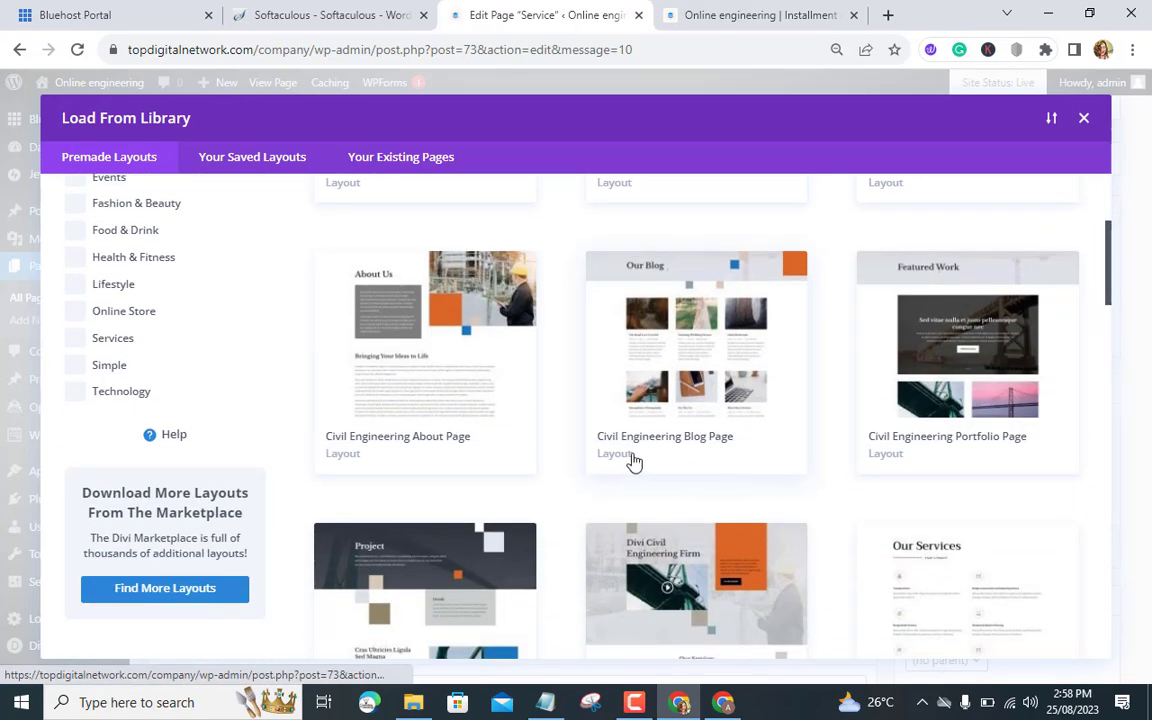
scroll(640, 420, up, 2)
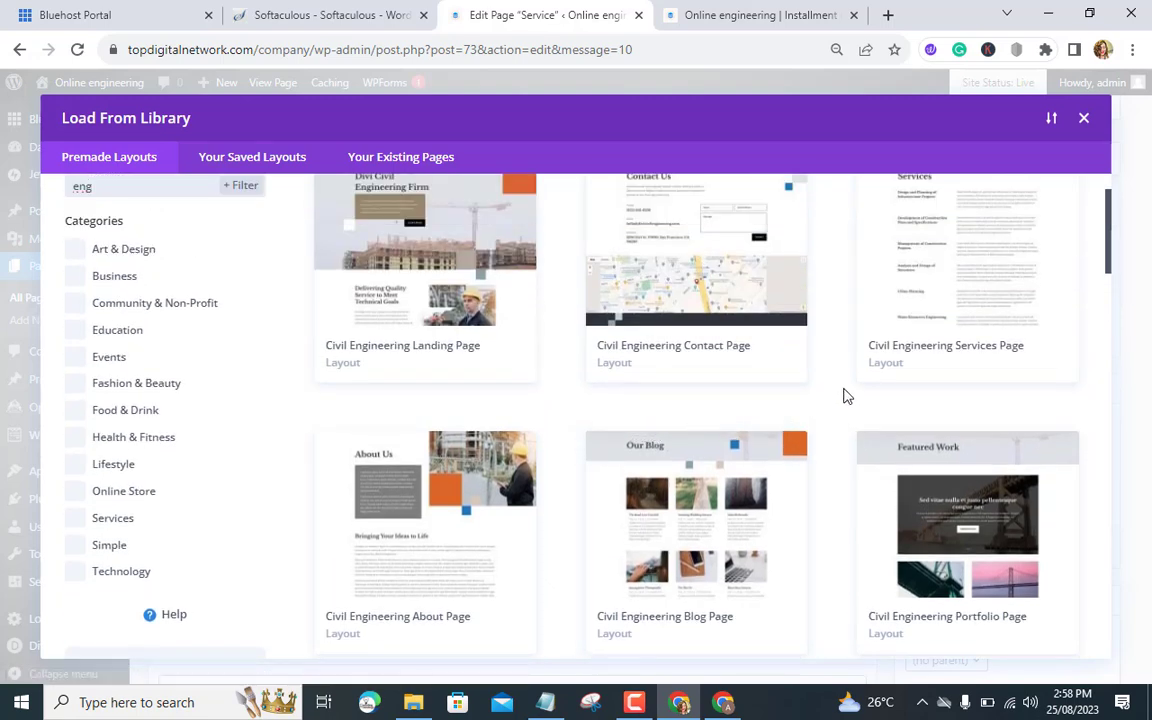
Load the Civil Engineering Services Page layout with its design presets imported, and publish the Service page.
click(918, 300)
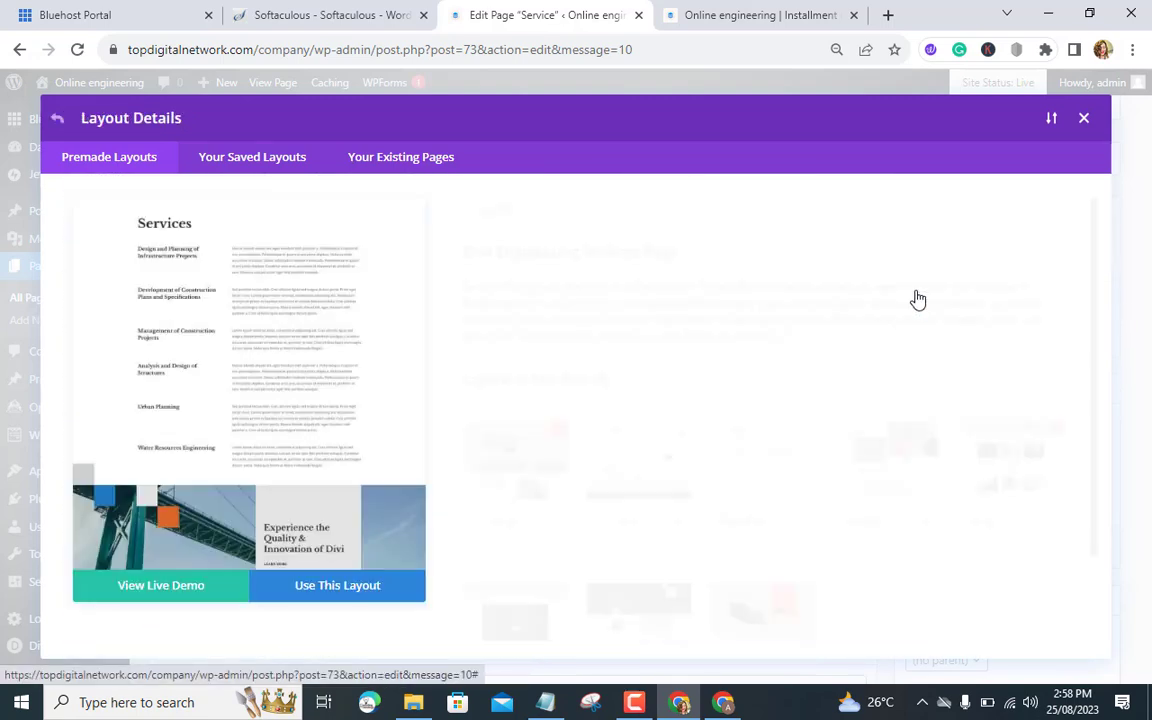
click(378, 593)
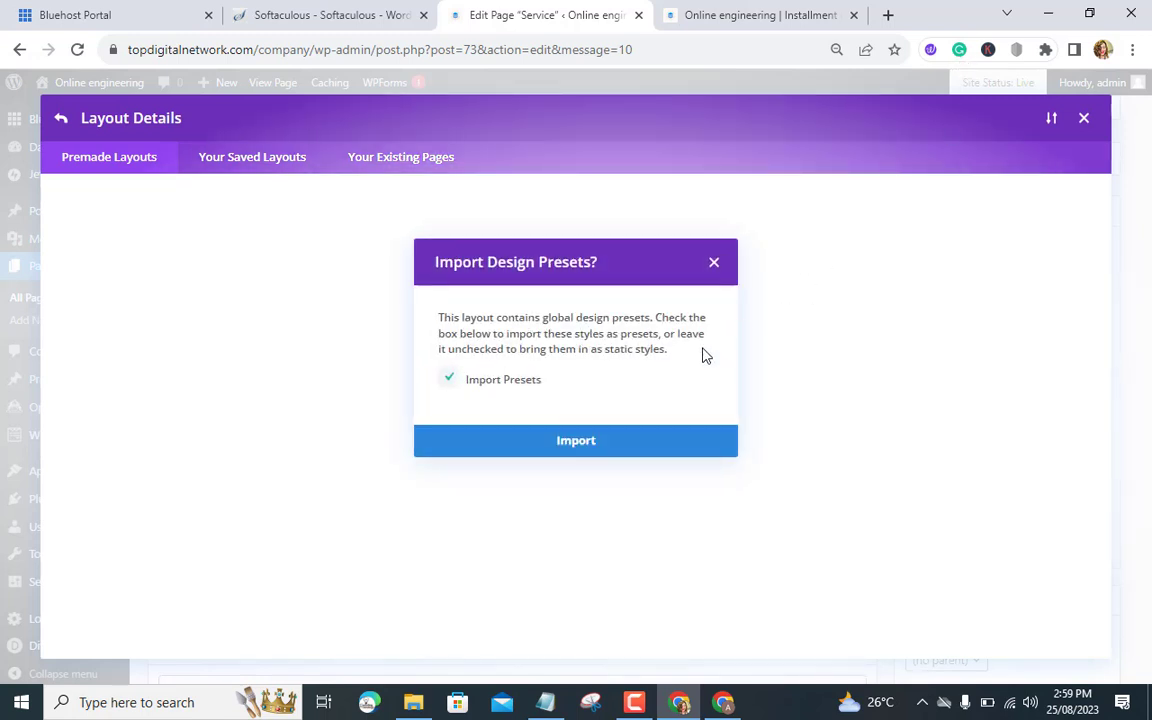
click(578, 441)
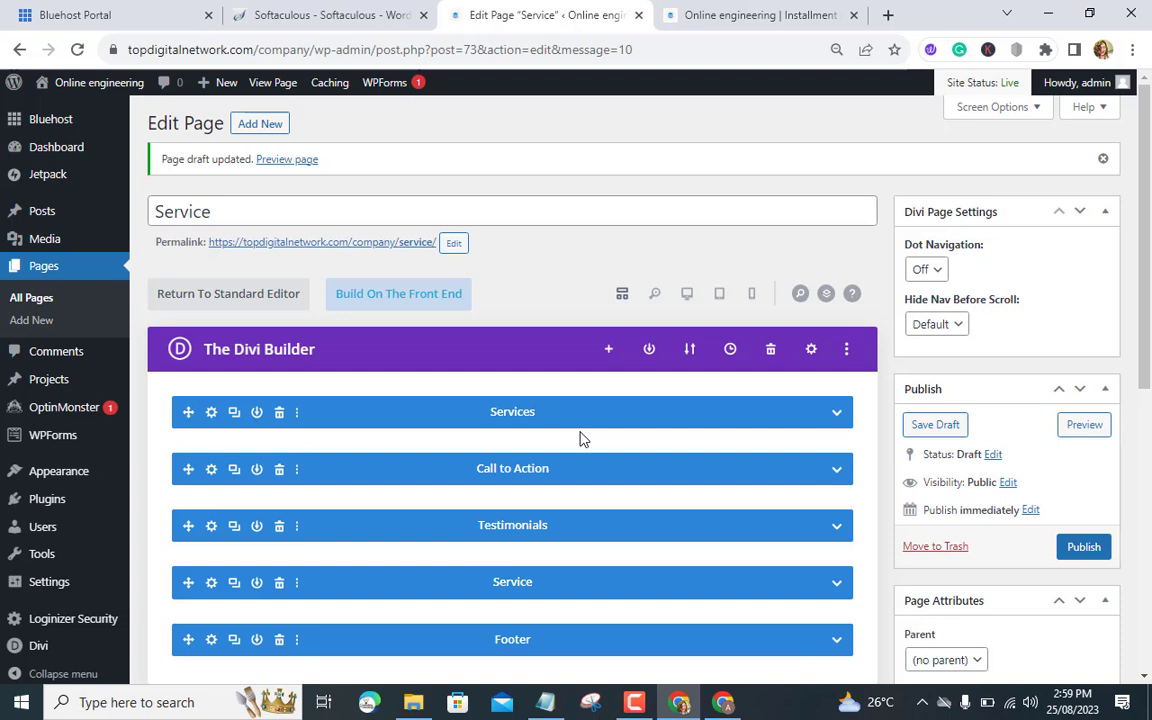
click(1085, 547)
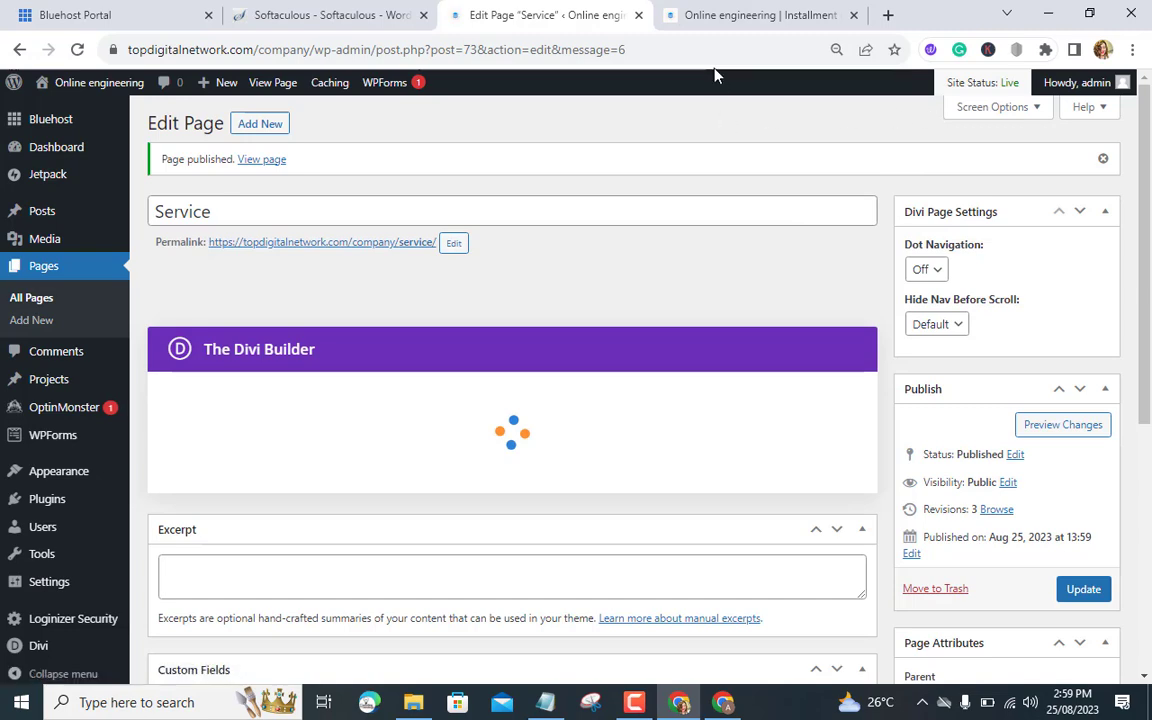
Check how the published Home and Service pages look on the live site.
click(748, 16)
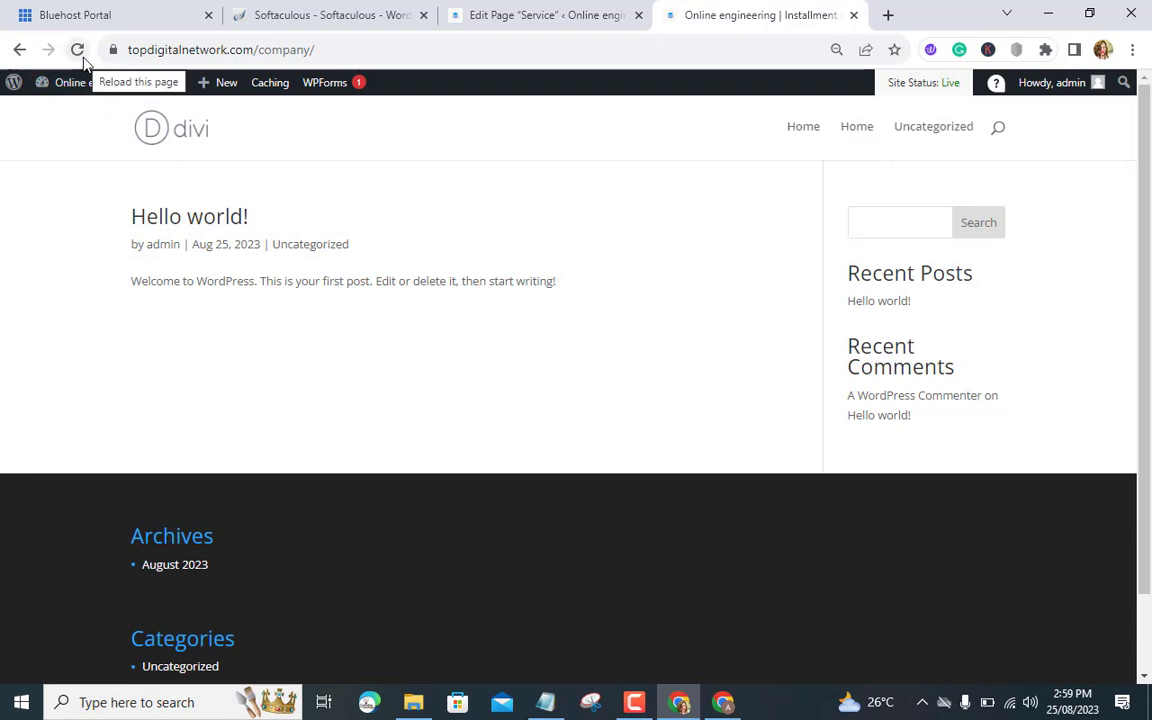
click(850, 138)
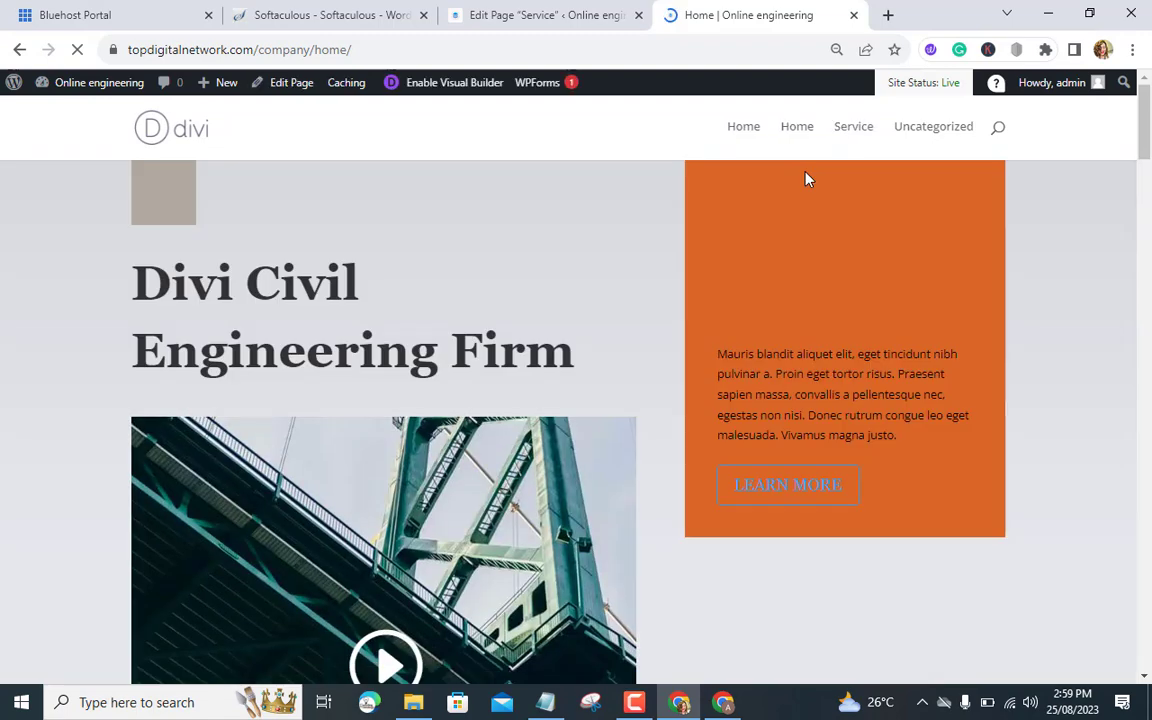
scroll(532, 285, down, 5)
scroll(535, 283, up, 5)
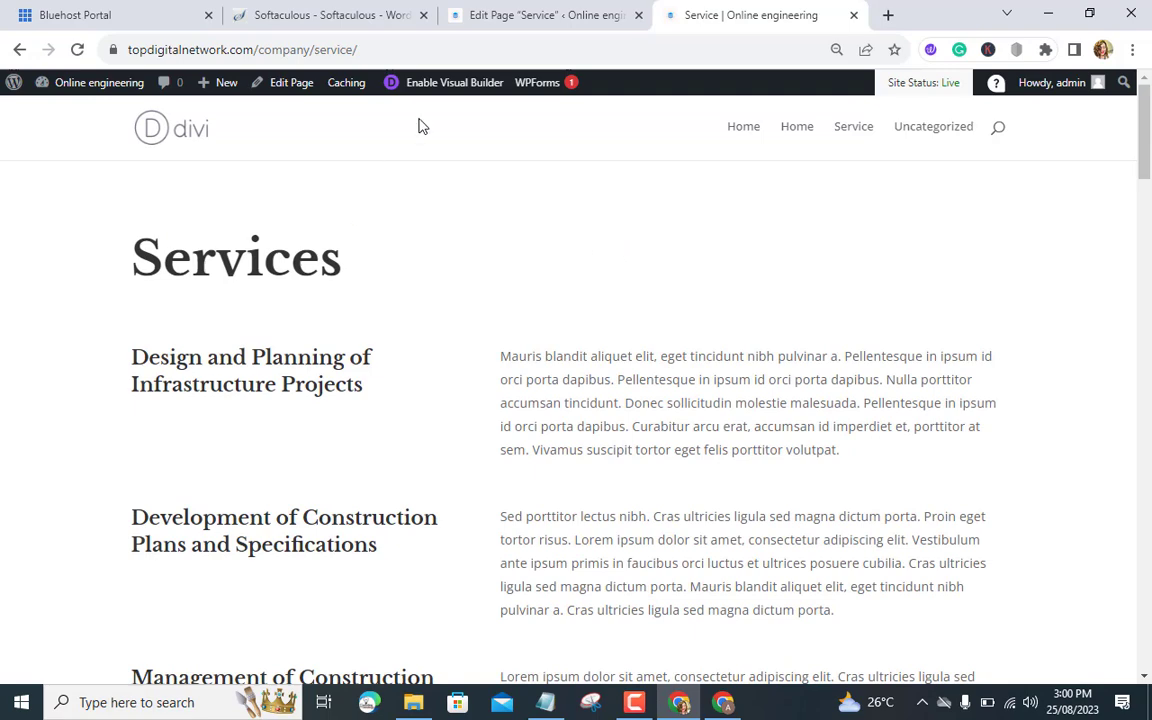
In the Reading settings, make the homepage display a static page, choose Home as the homepage, and save the changes.
click(522, 15)
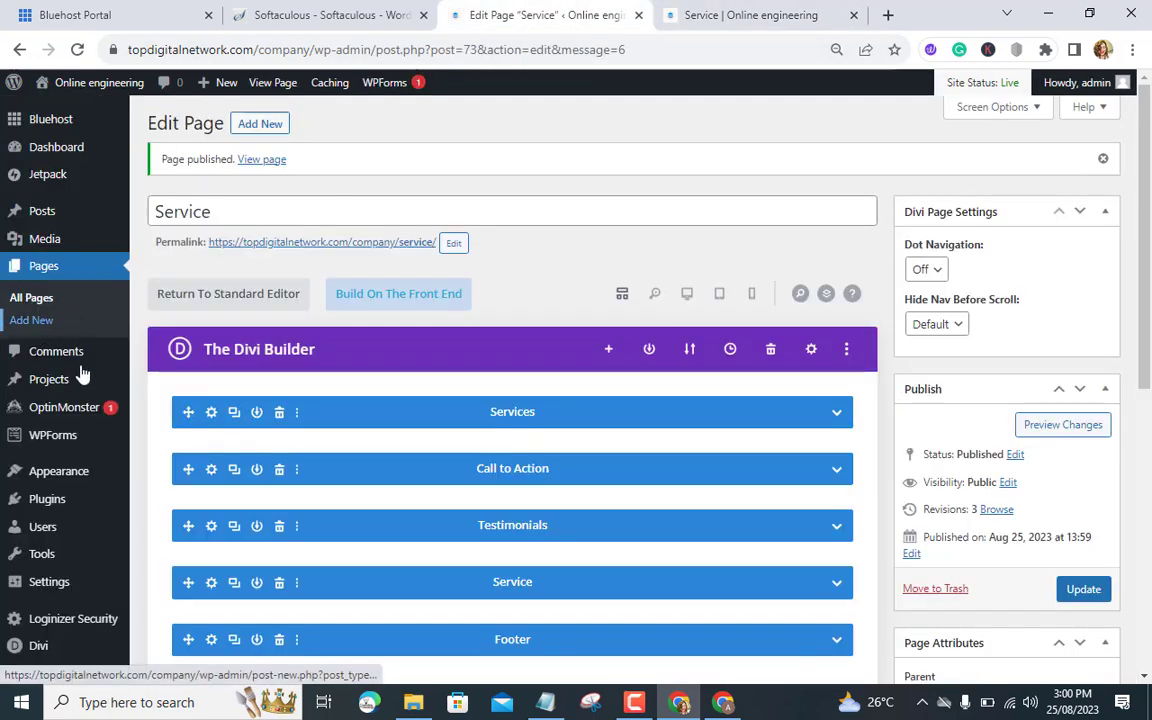
scroll(78, 358, down, 5)
mouse_move(40, 570)
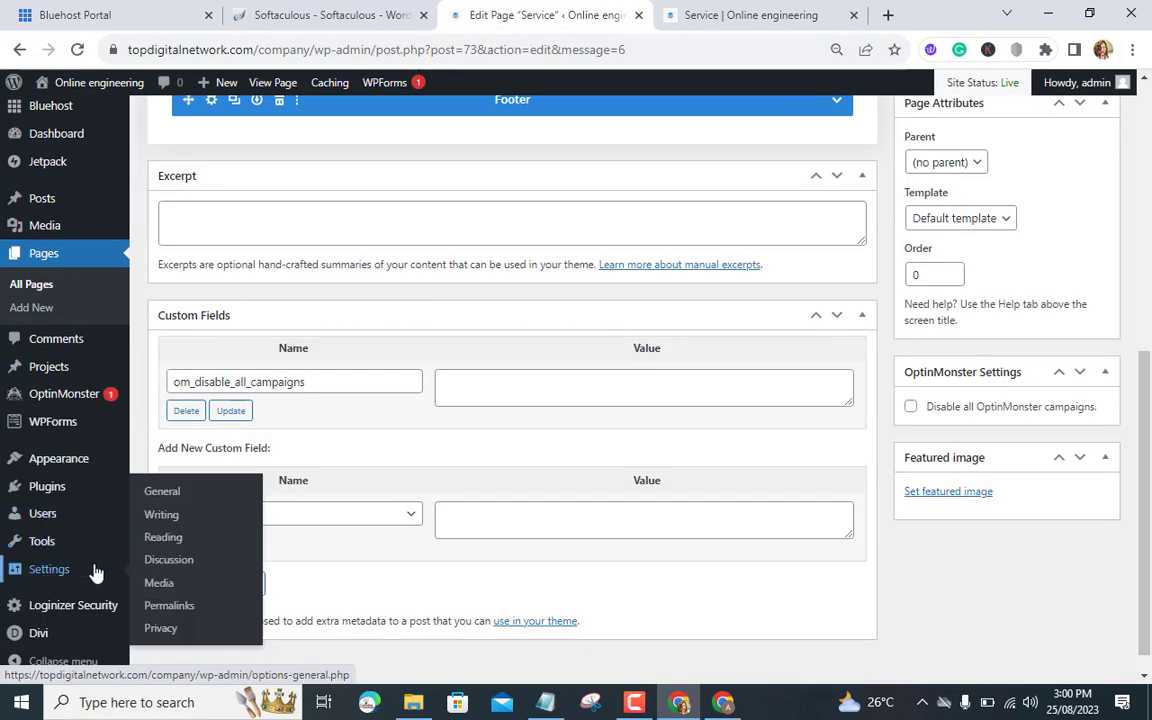
click(163, 545)
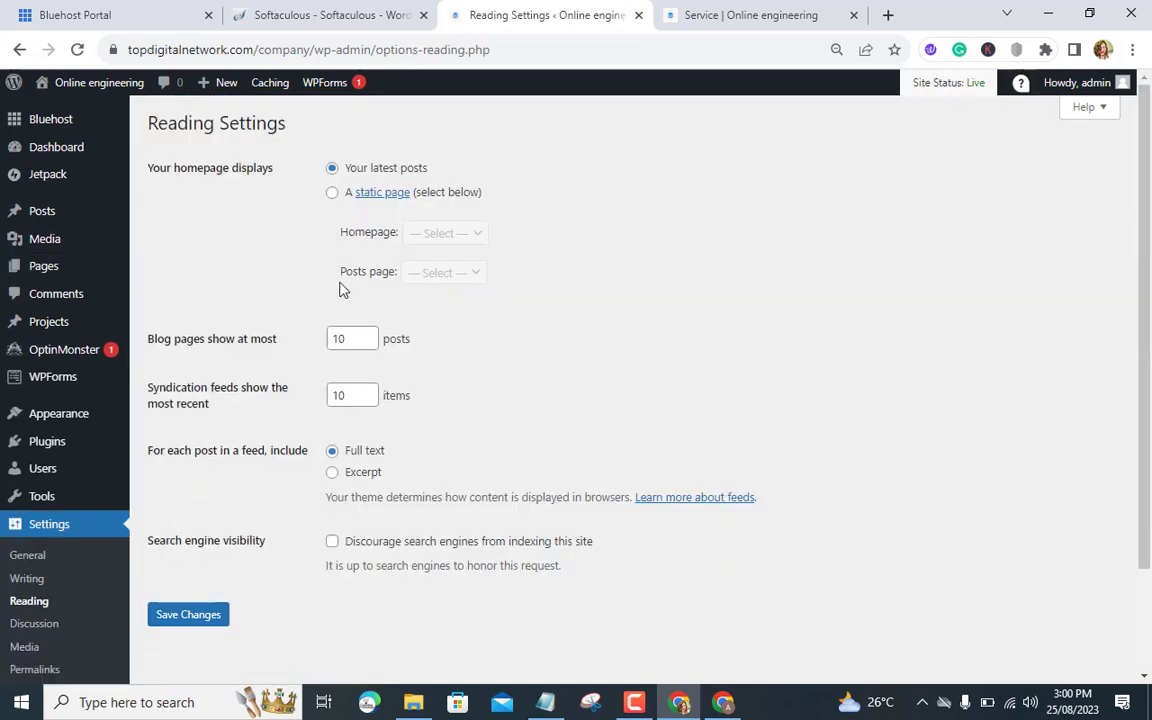
click(333, 195)
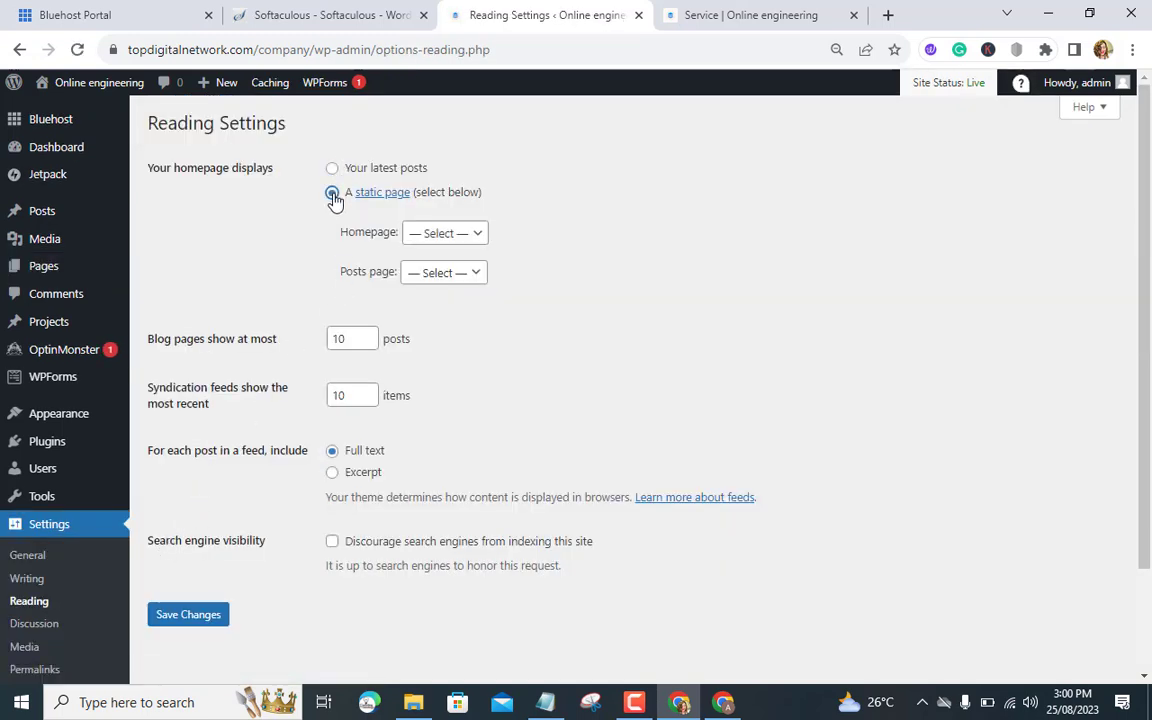
click(467, 230)
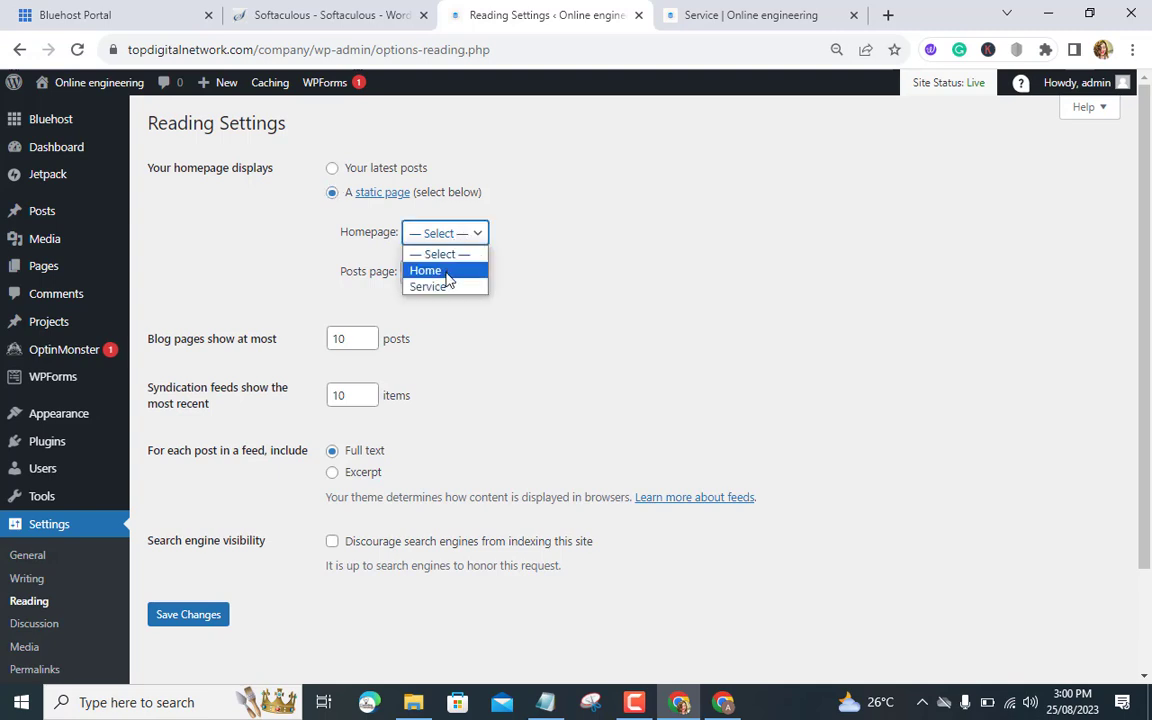
click(432, 268)
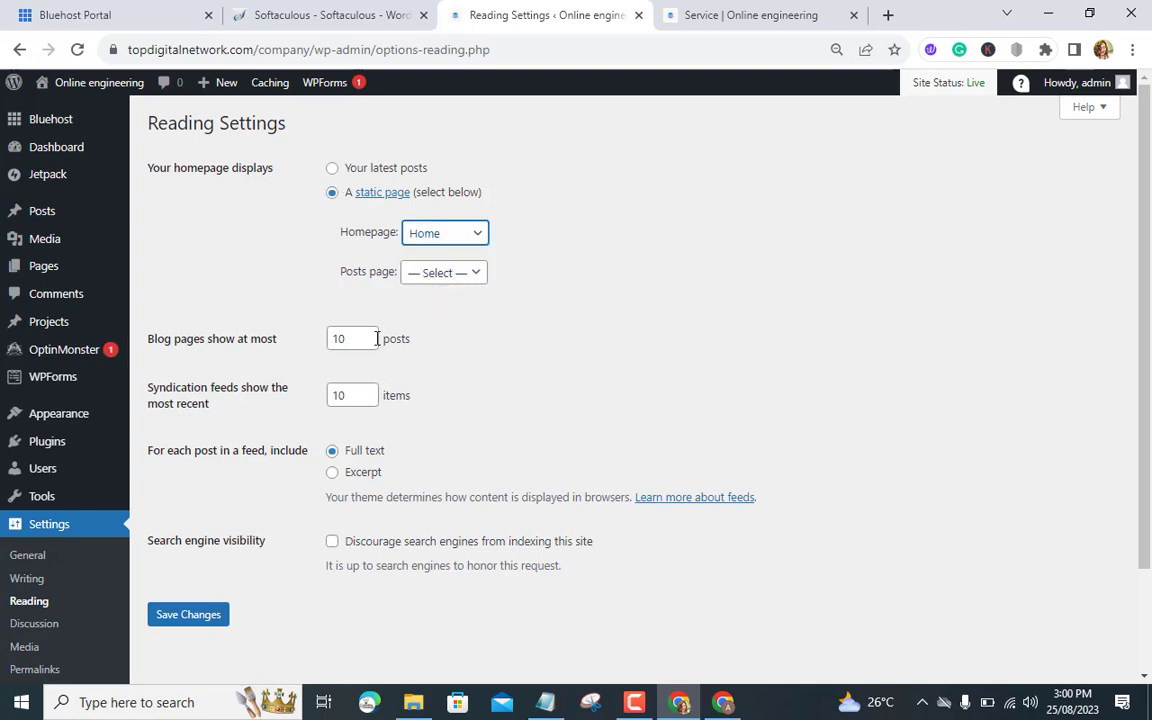
click(167, 628)
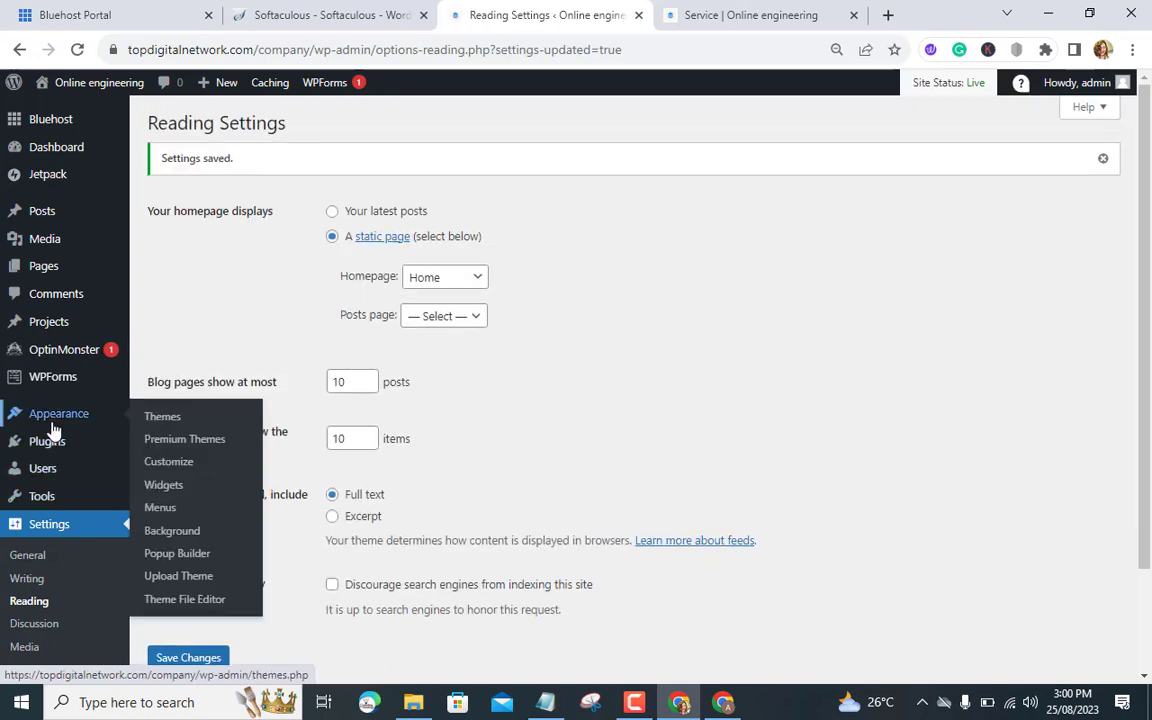
Open the site's Menus settings in a new browser tab and move that tab ahead of the live Service page's tab.
mouse_move(60, 413)
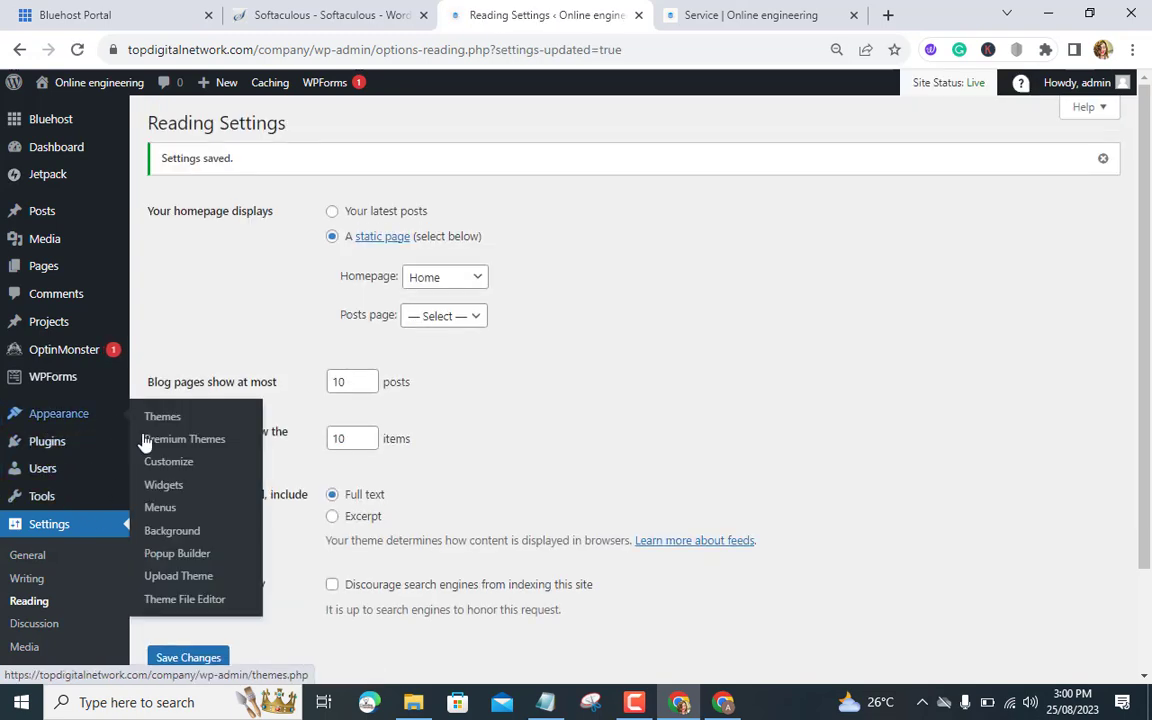
right_click(150, 511)
click(162, 518)
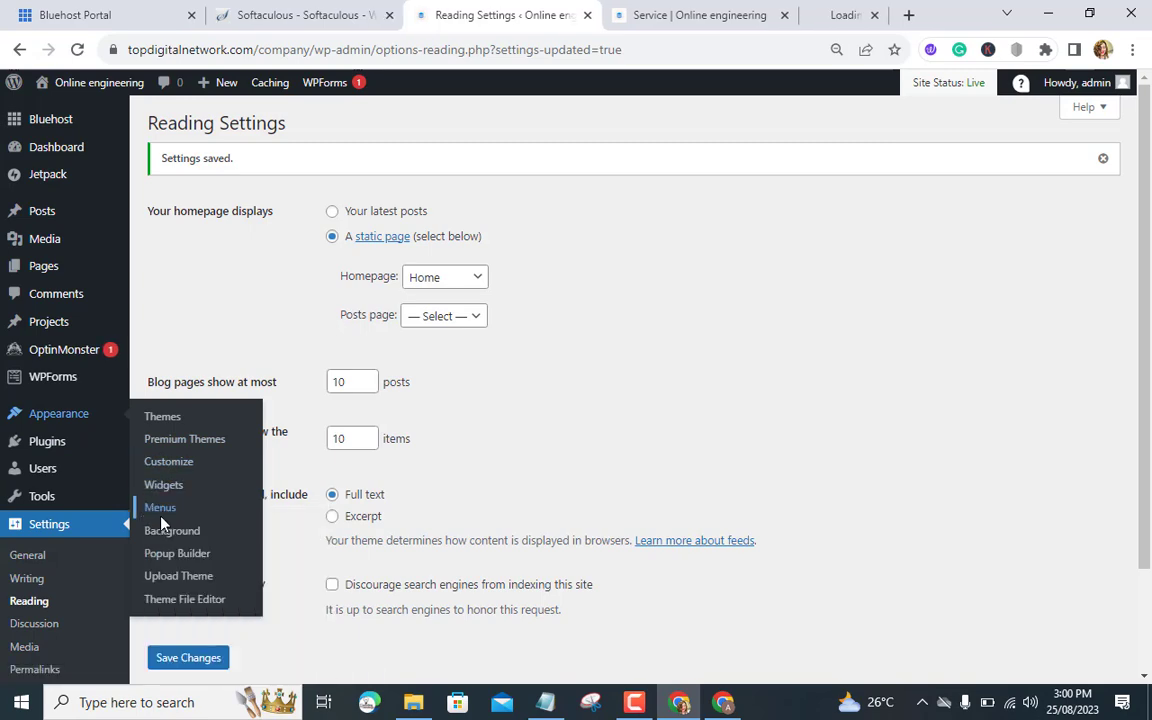
click(648, 17)
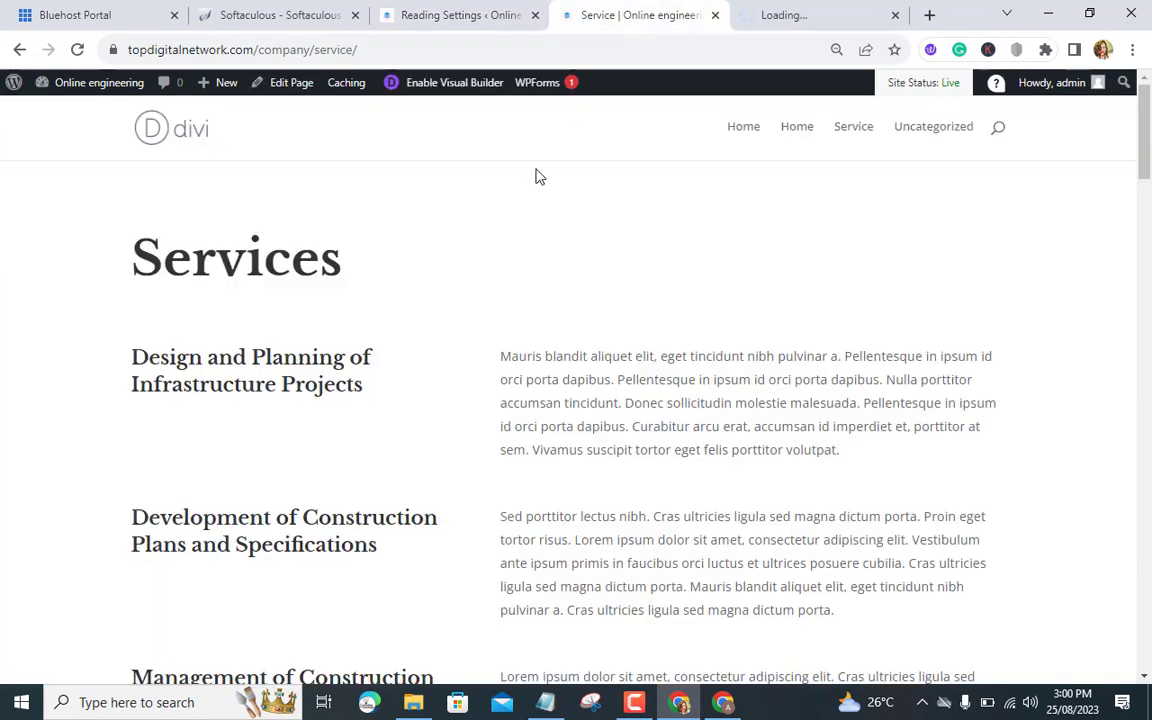
drag(790, 18, 663, 18)
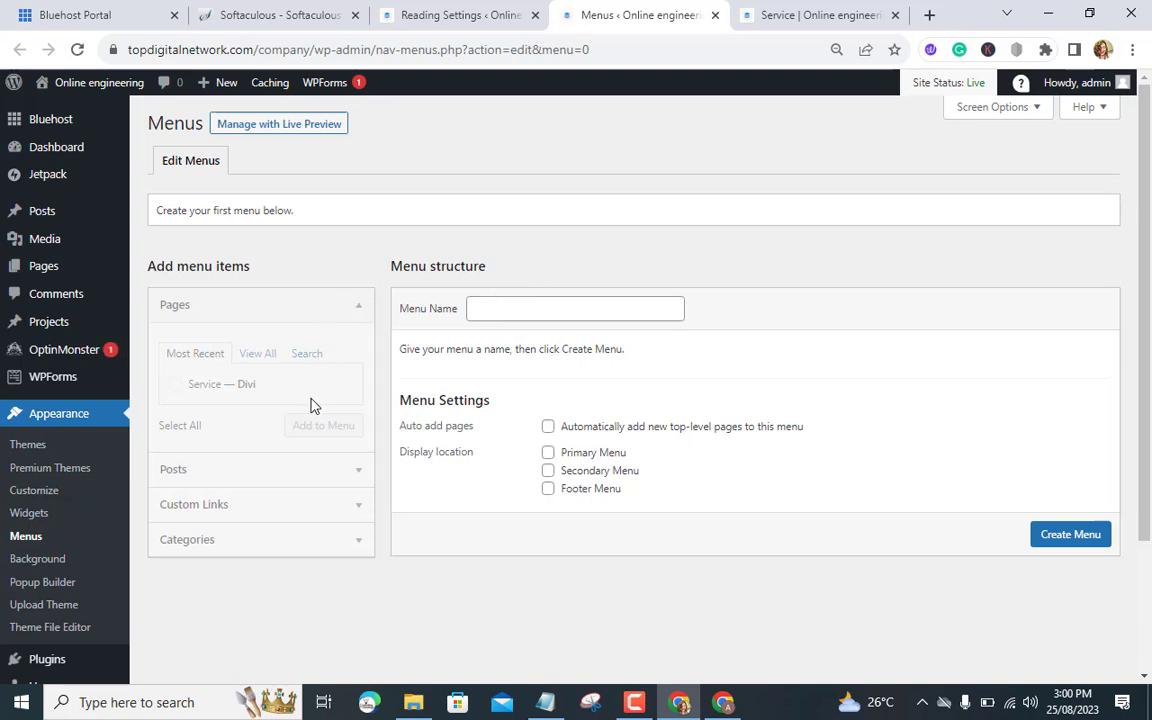
click(274, 357)
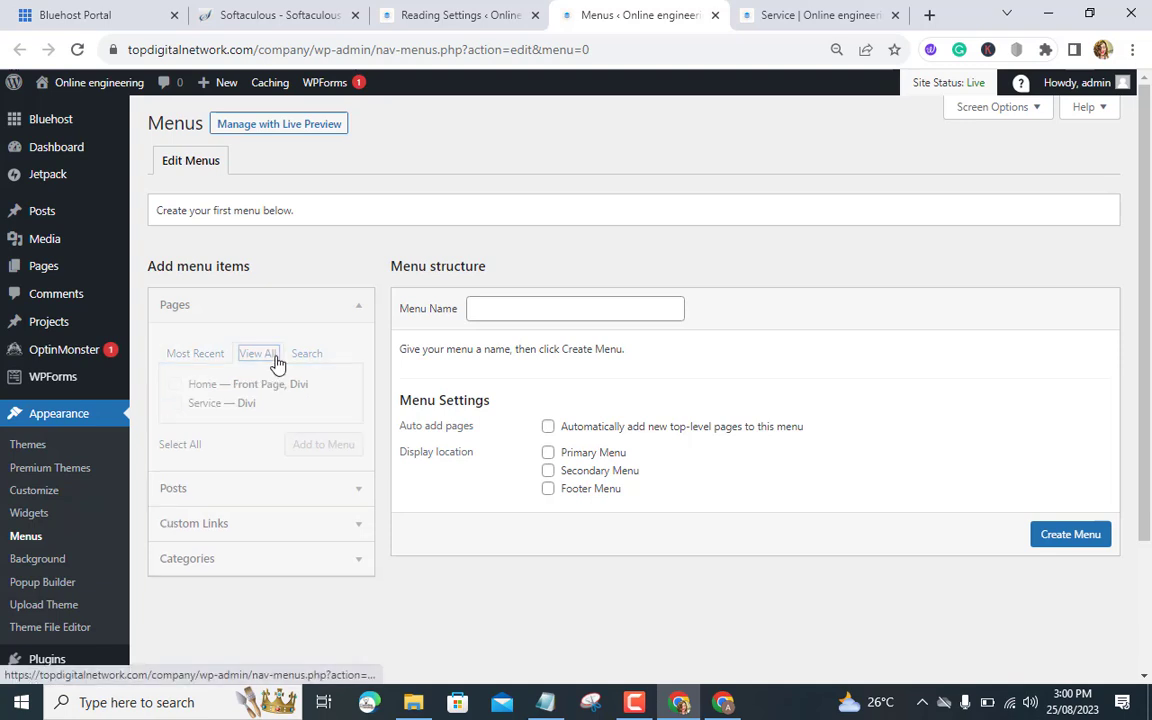
click(210, 360)
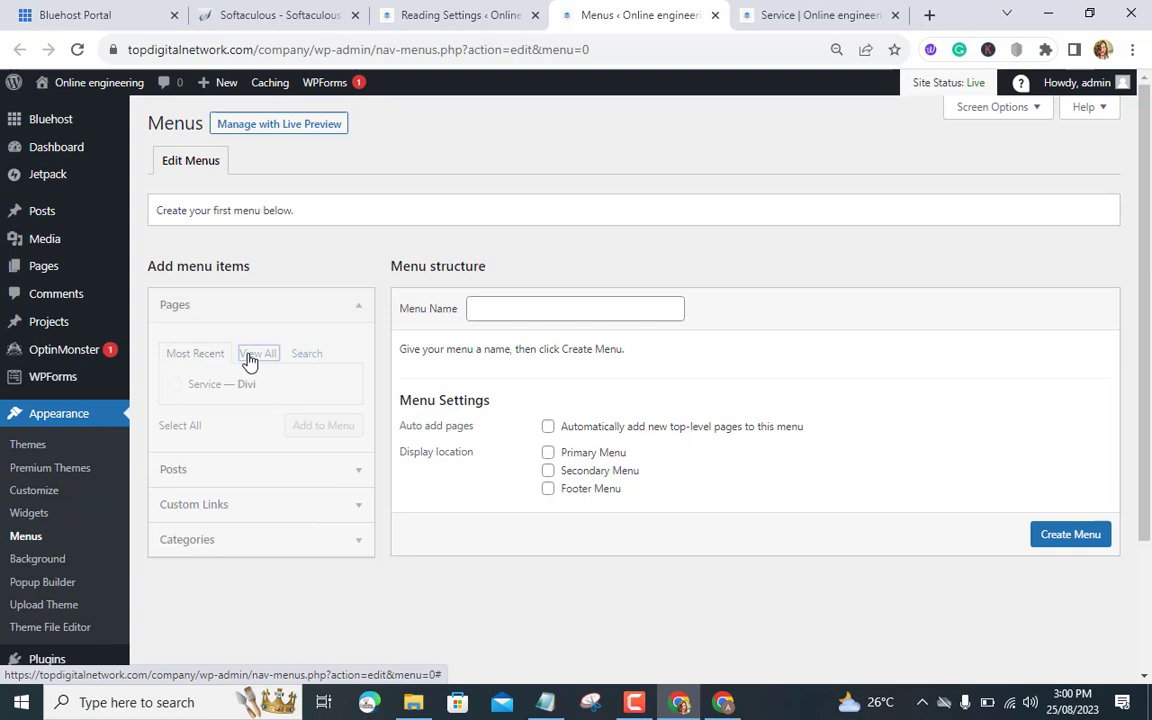
click(250, 357)
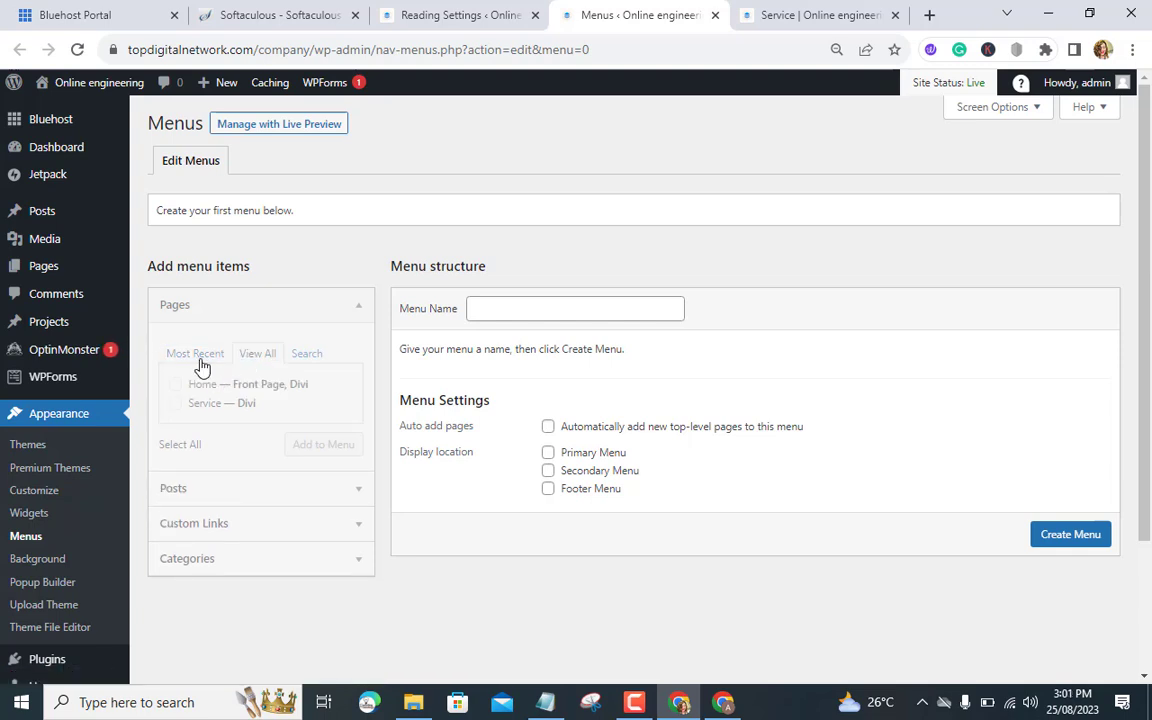
click(203, 362)
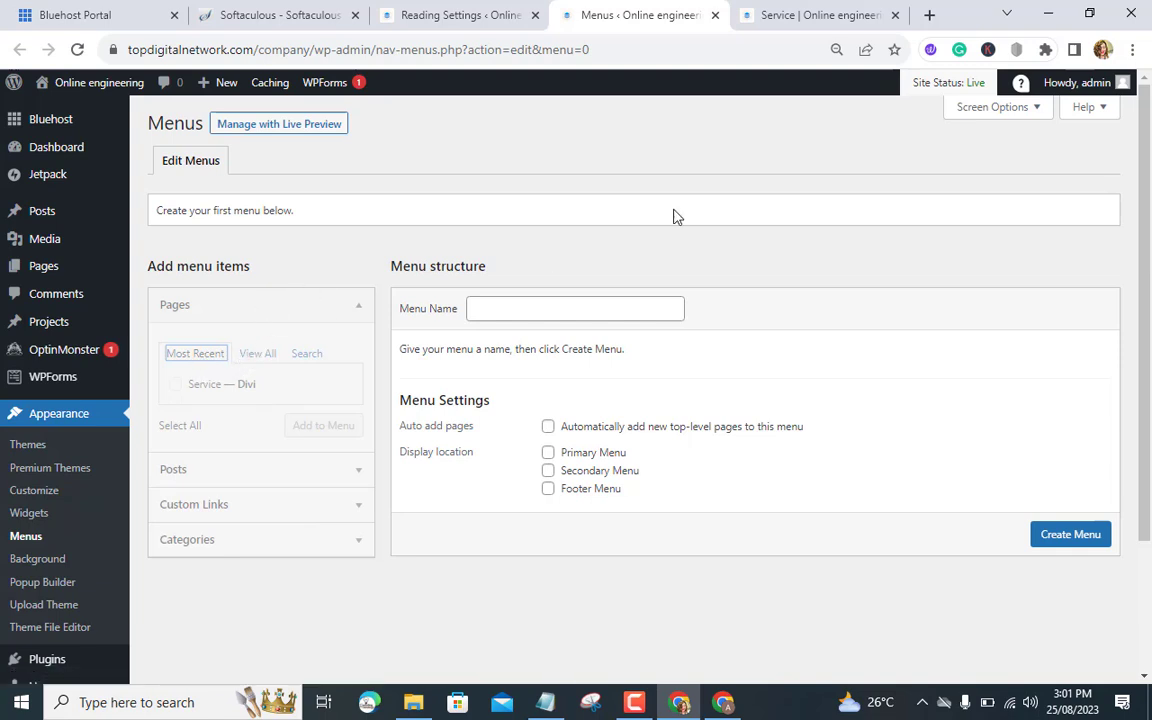
Create a menu named Main Menu and assign it to the Primary Menu display location.
click(536, 314)
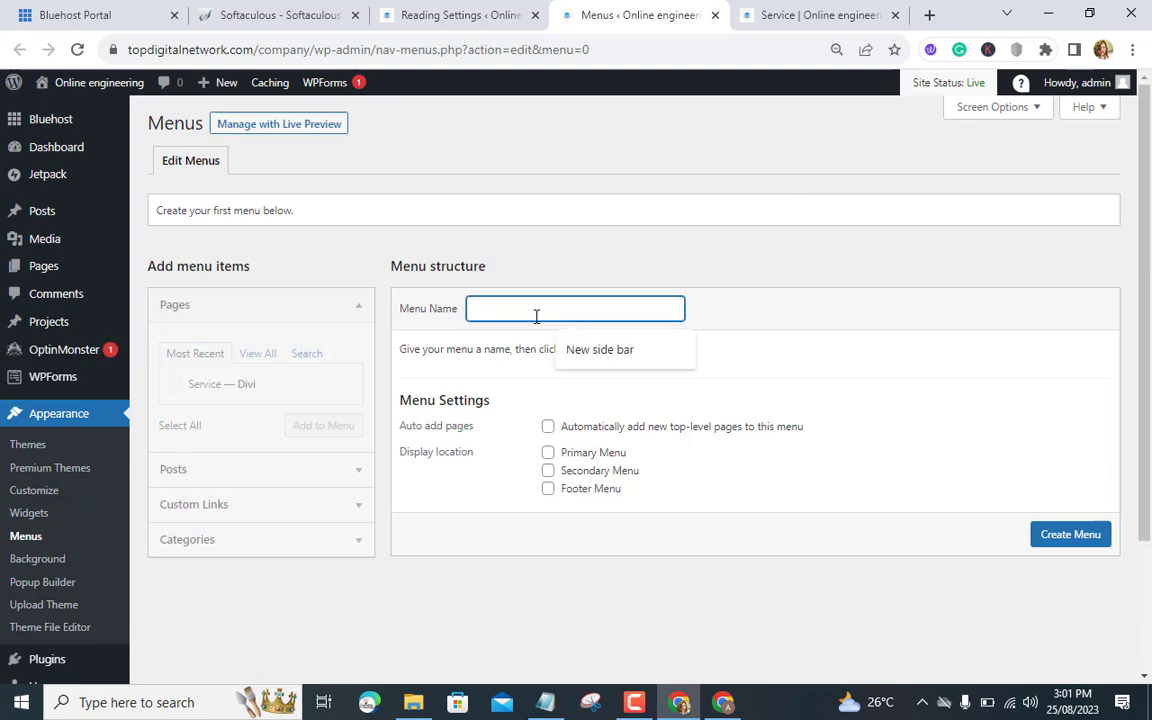
text(Ma)
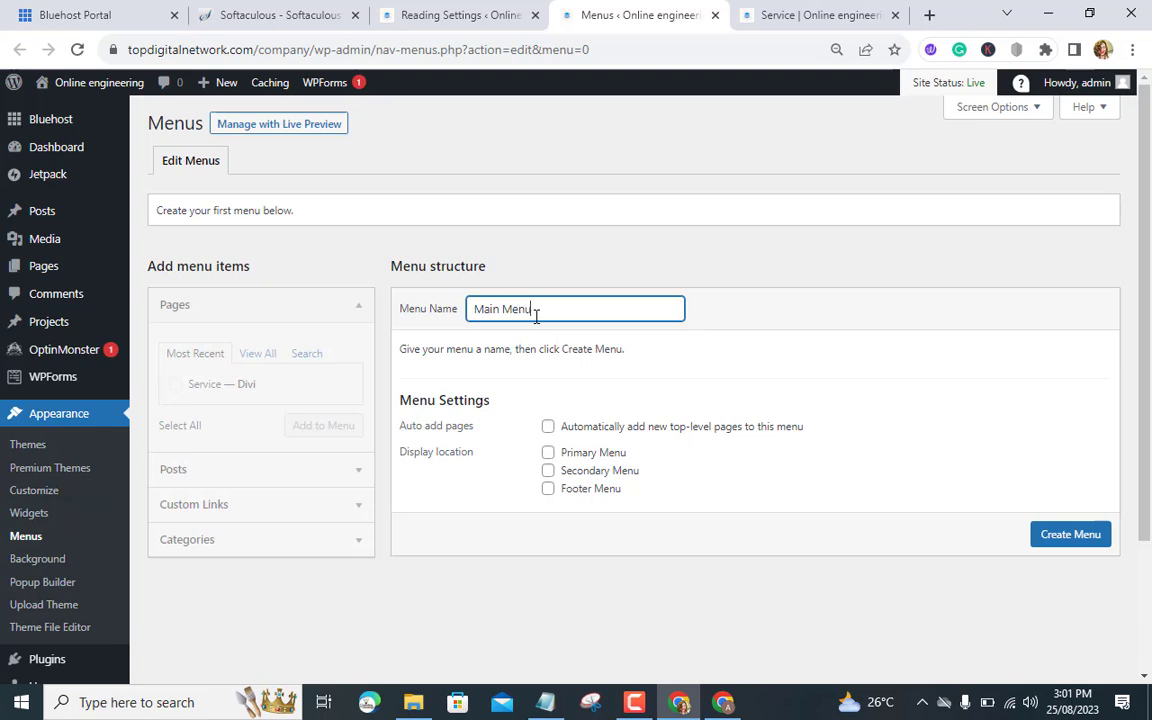
text(in Menu)
click(548, 454)
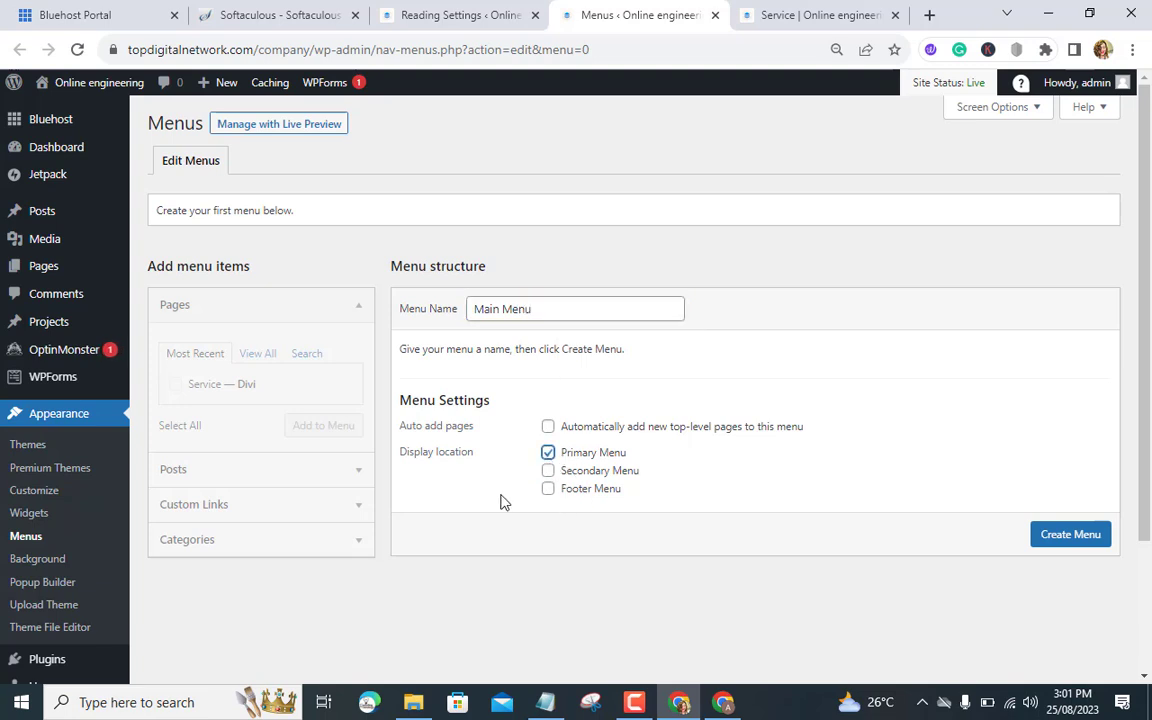
click(1078, 537)
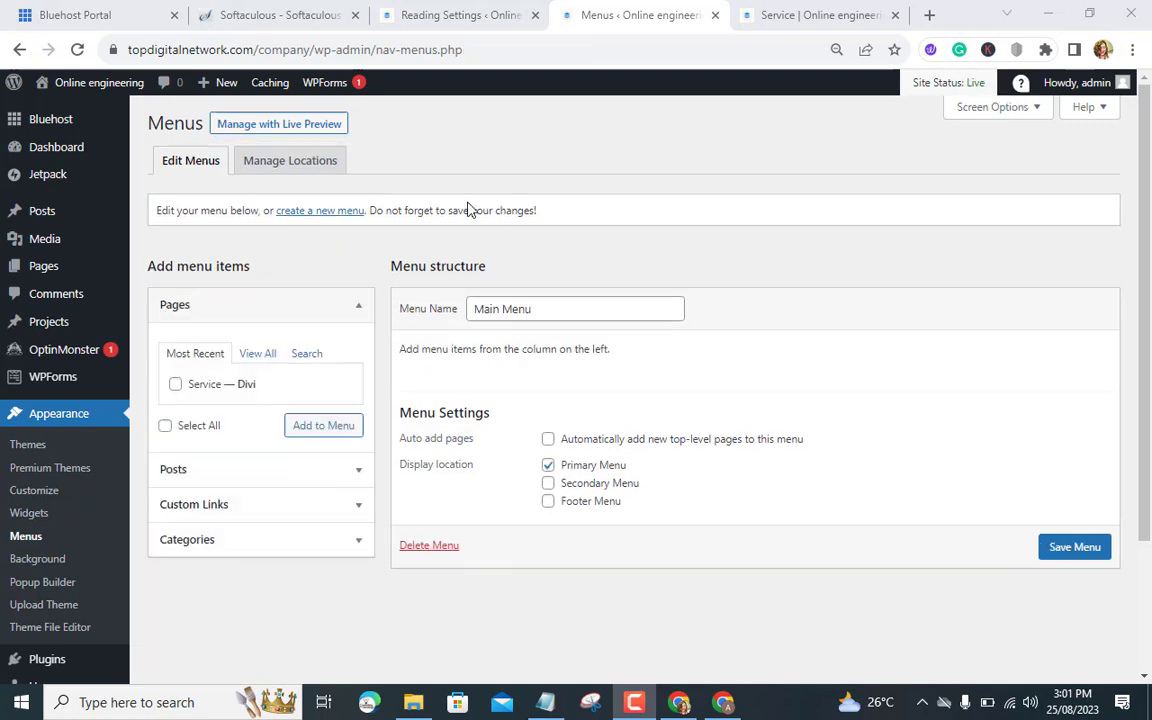
Add the Home and Service pages to Main Menu and save the menu.
click(257, 354)
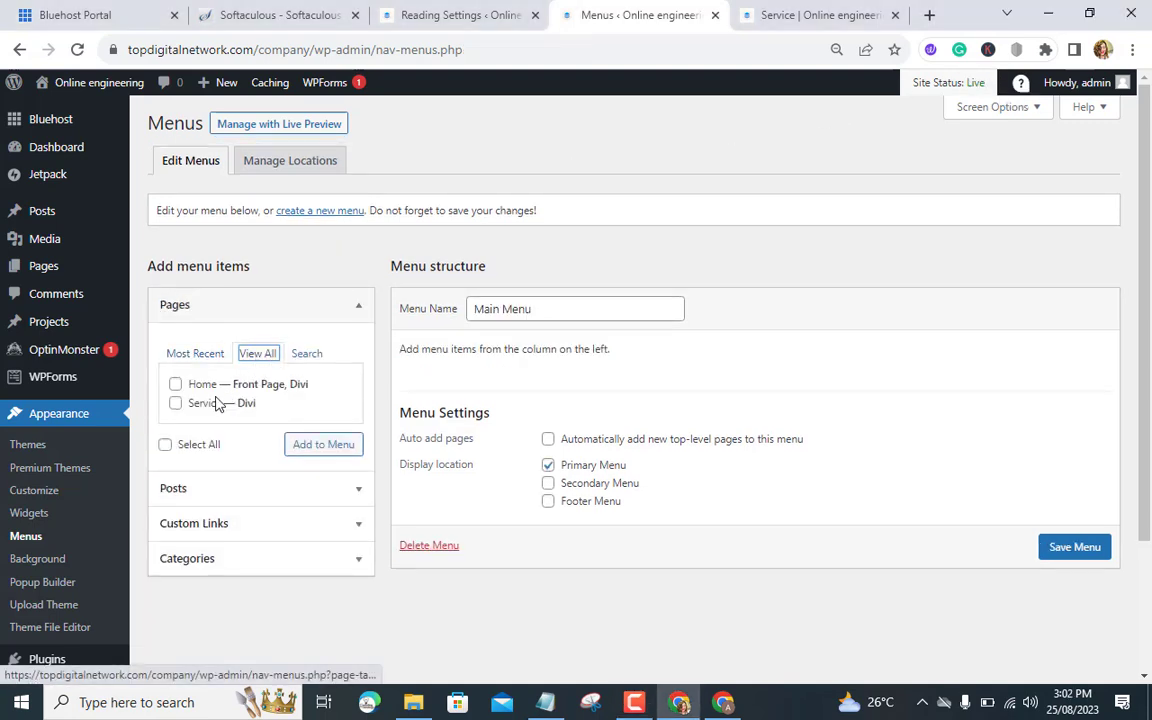
click(175, 386)
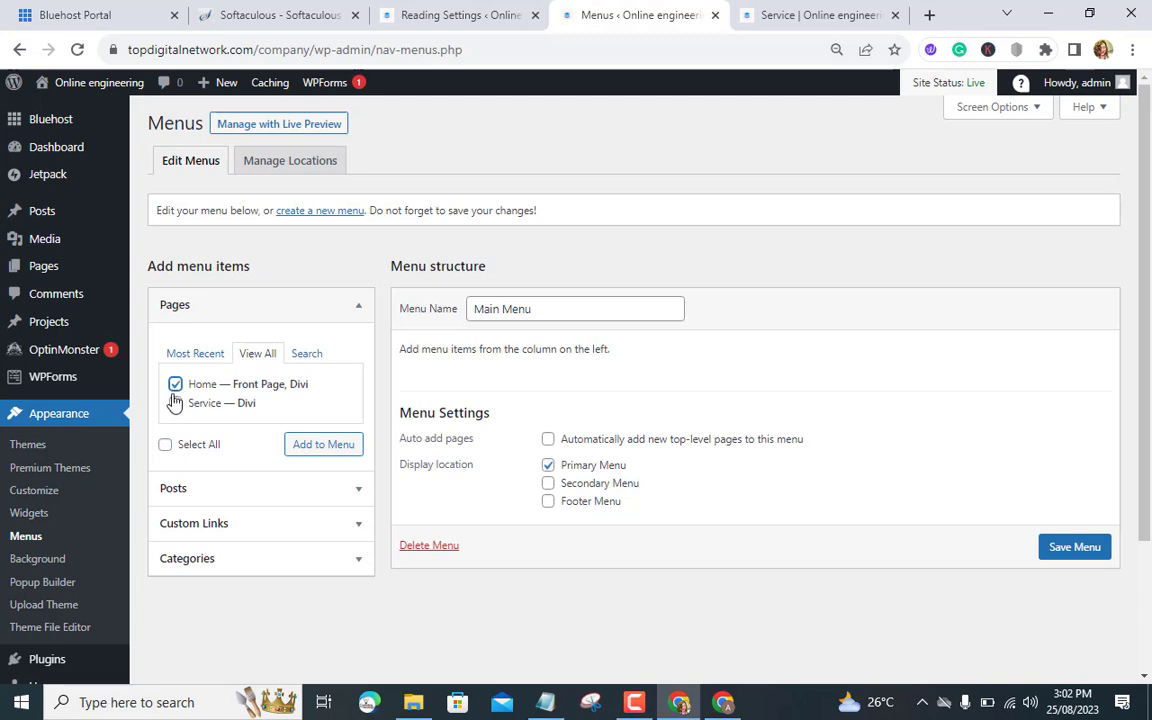
click(175, 405)
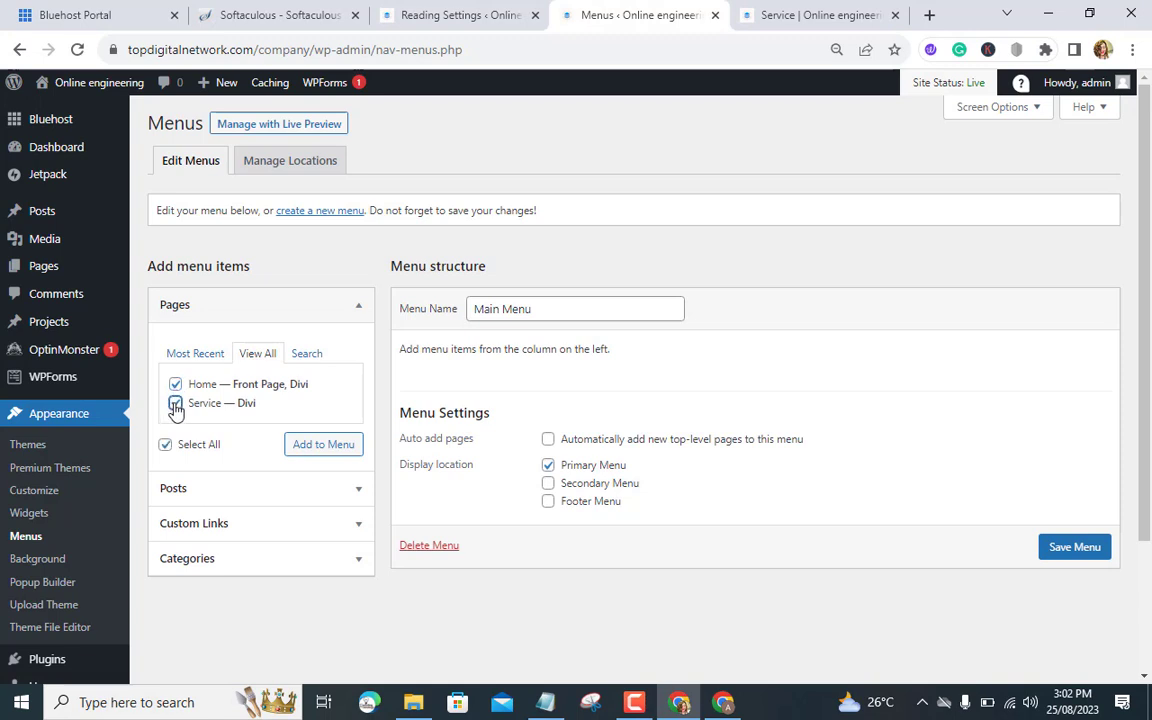
click(328, 452)
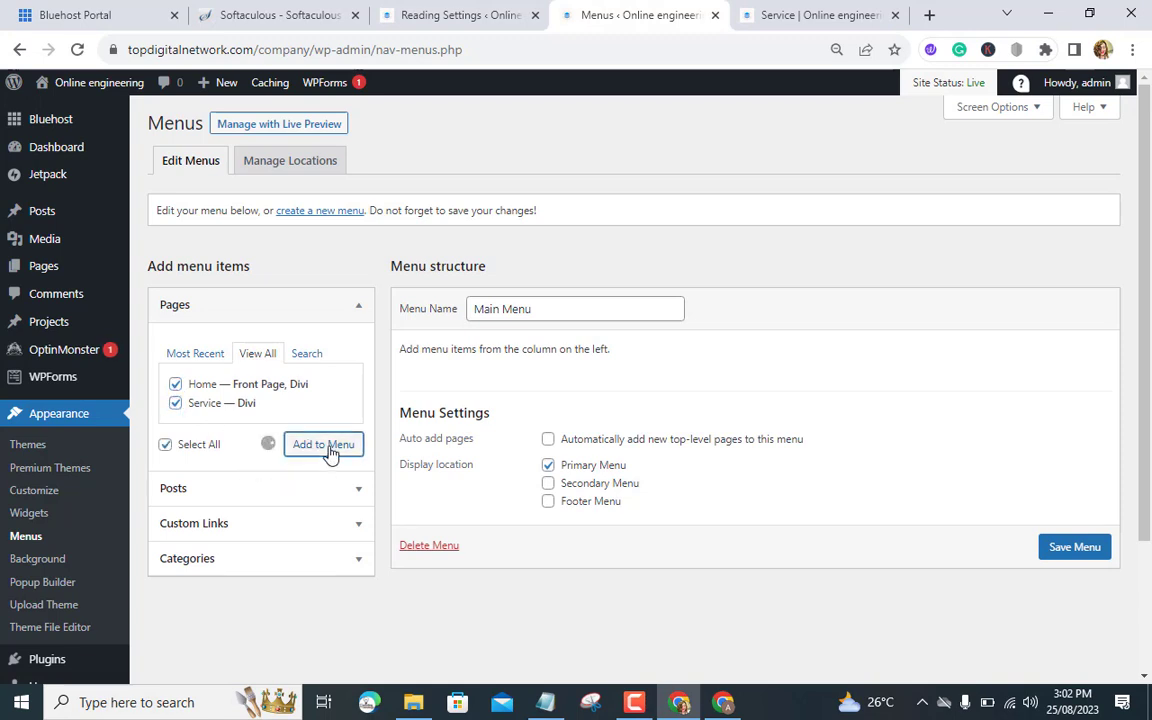
scroll(960, 550, down, 3)
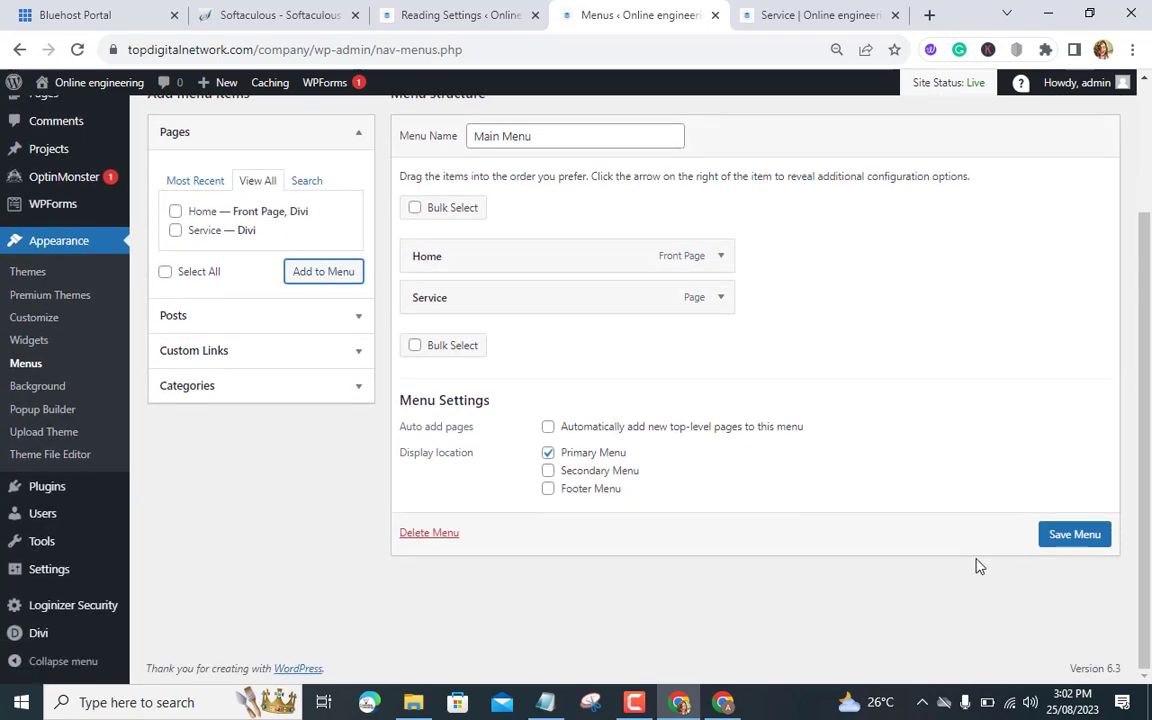
click(1074, 540)
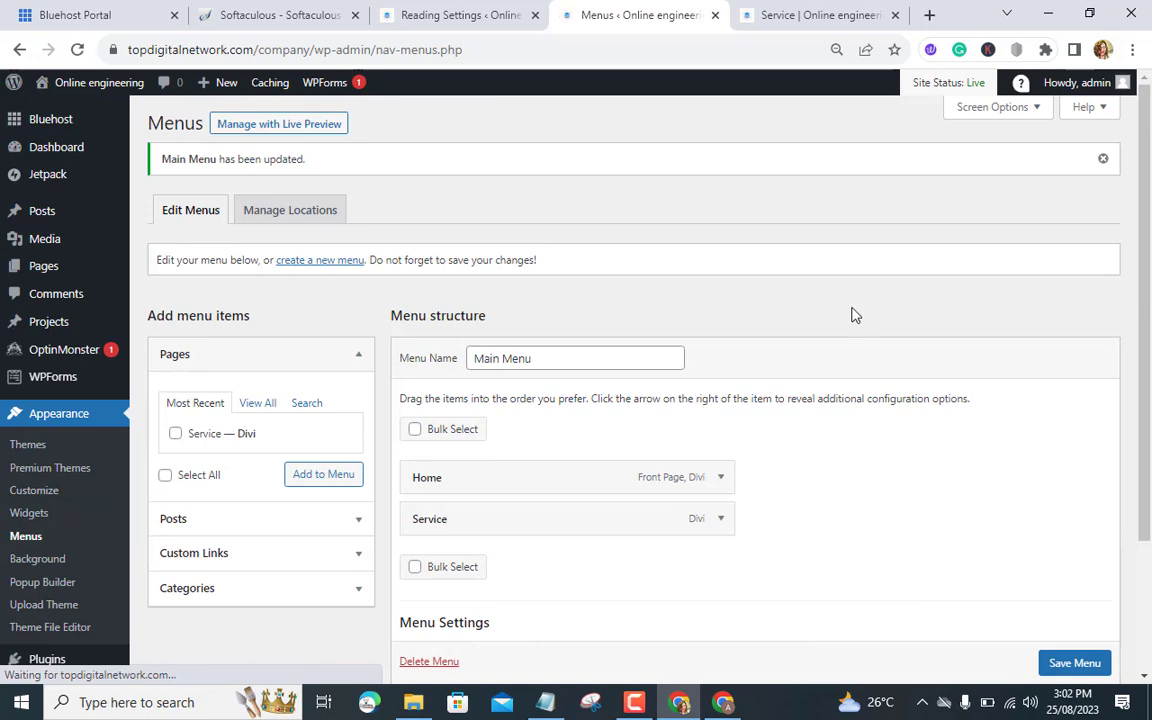
Check the live Service and Home pages and switch between them using the site's navigation links.
click(808, 18)
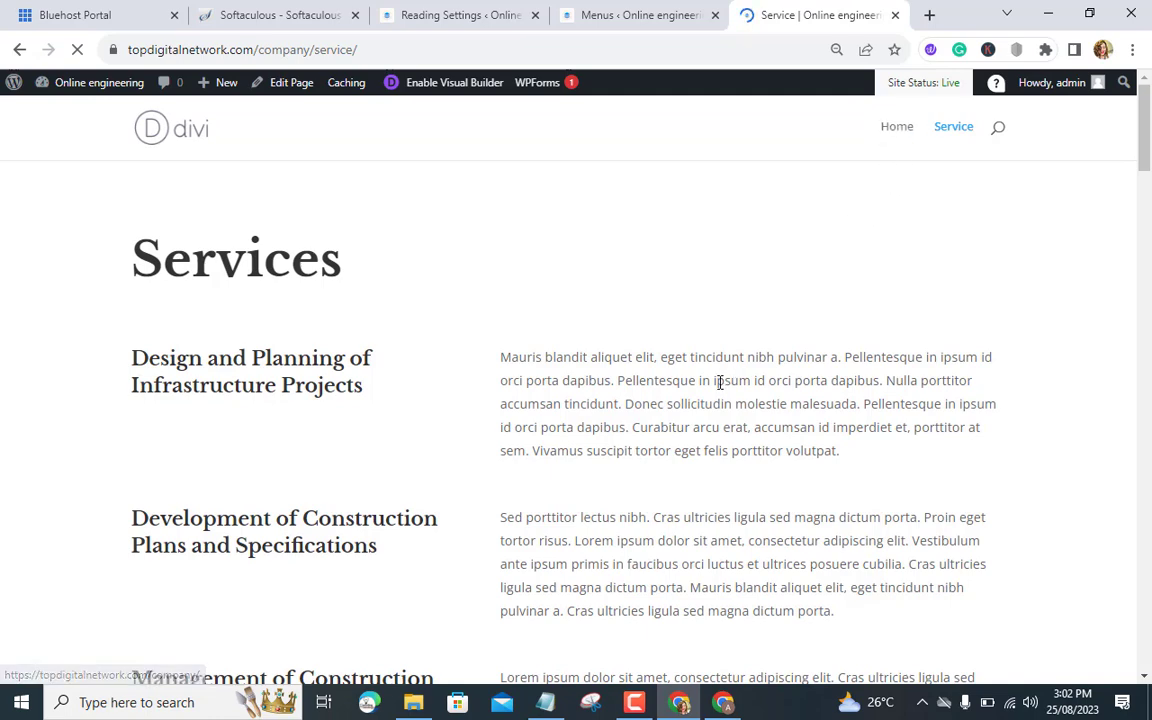
scroll(715, 404, down, 10)
scroll(715, 423, down, 5)
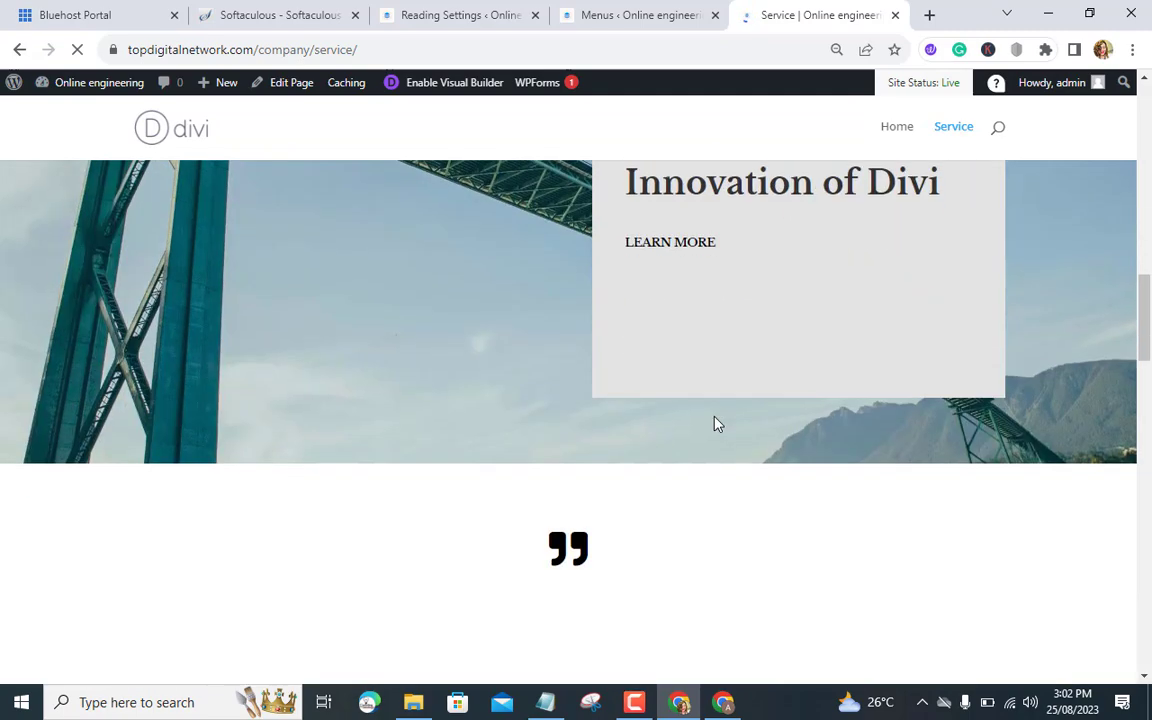
scroll(715, 424, up, 7)
scroll(715, 423, up, 10)
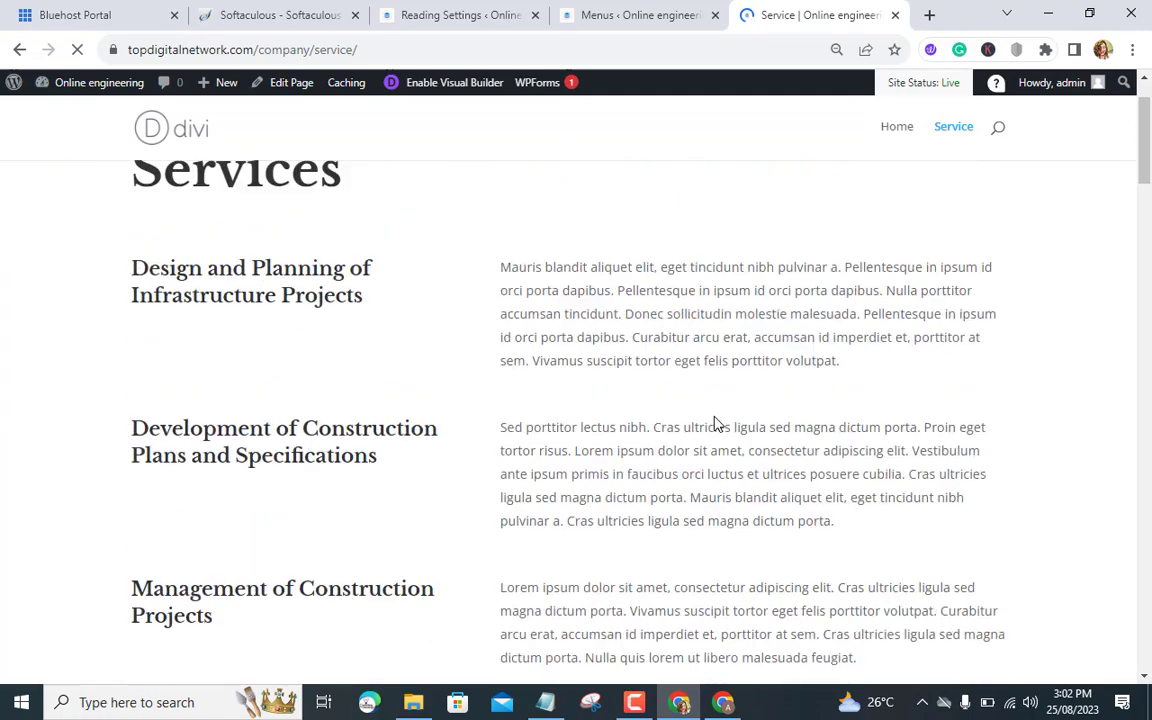
scroll(494, 507, down, 9)
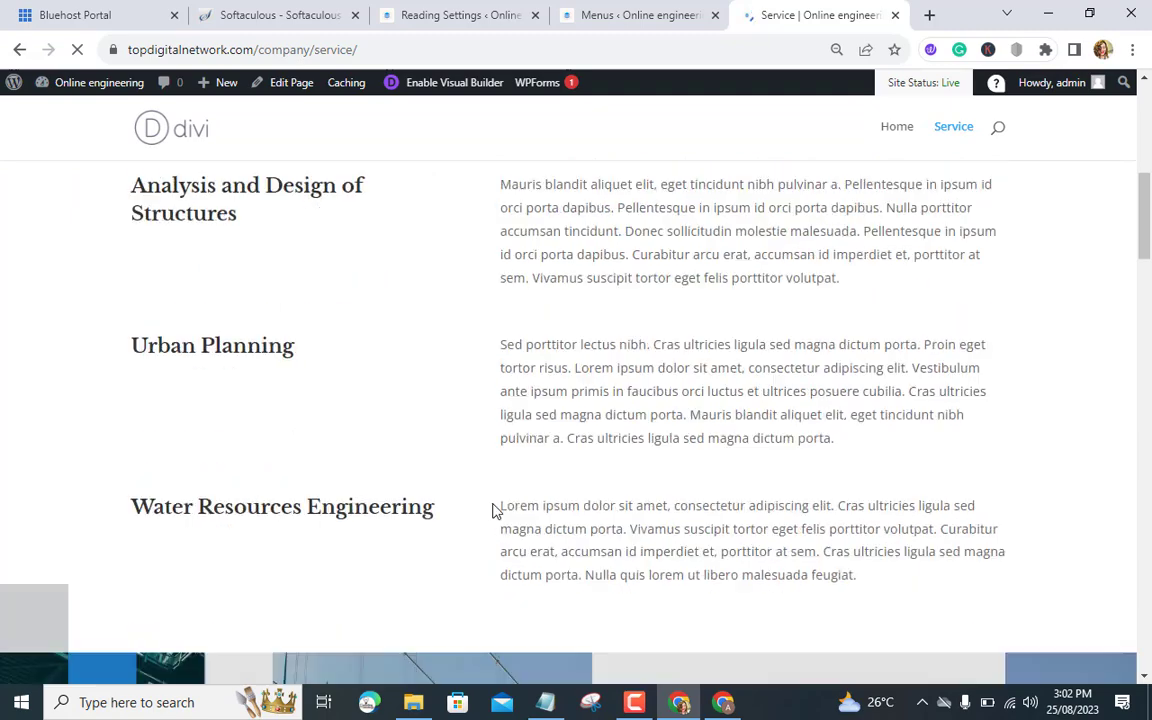
scroll(927, 176, up, 4)
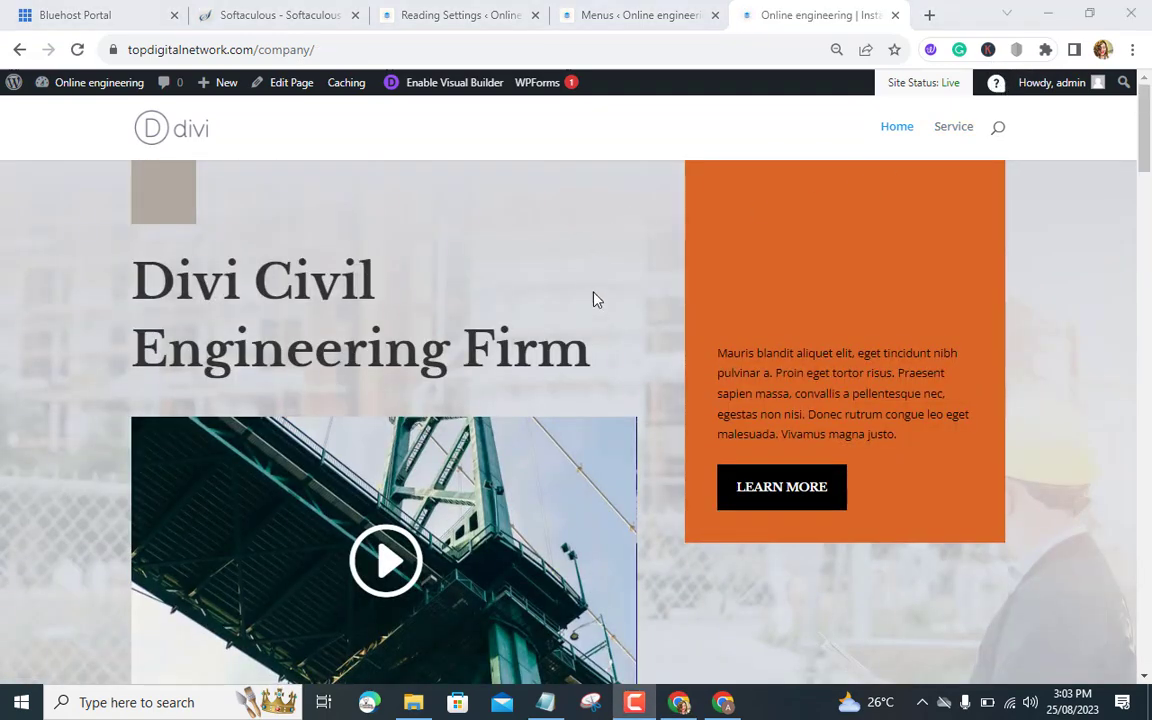
scroll(591, 278, down, 5)
scroll(597, 342, up, 4)
scroll(594, 341, up, 2)
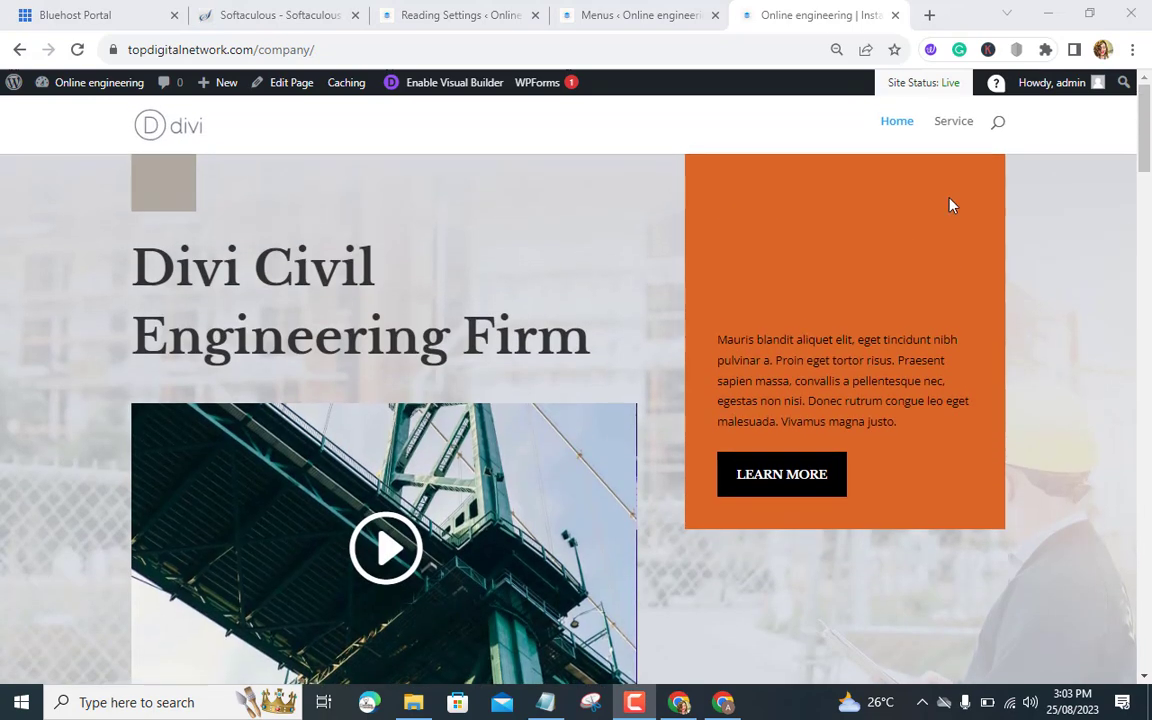
click(951, 139)
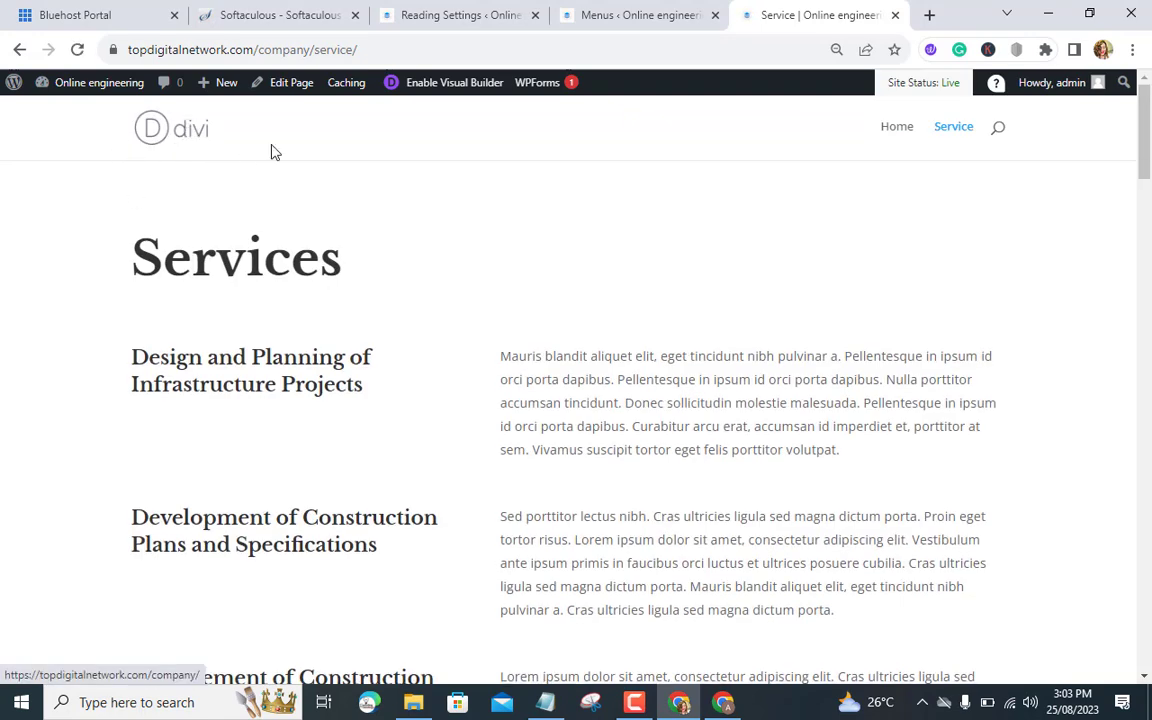
Return to the WordPress admin and open the theme customizer's Site Identity settings under General Settings.
click(596, 12)
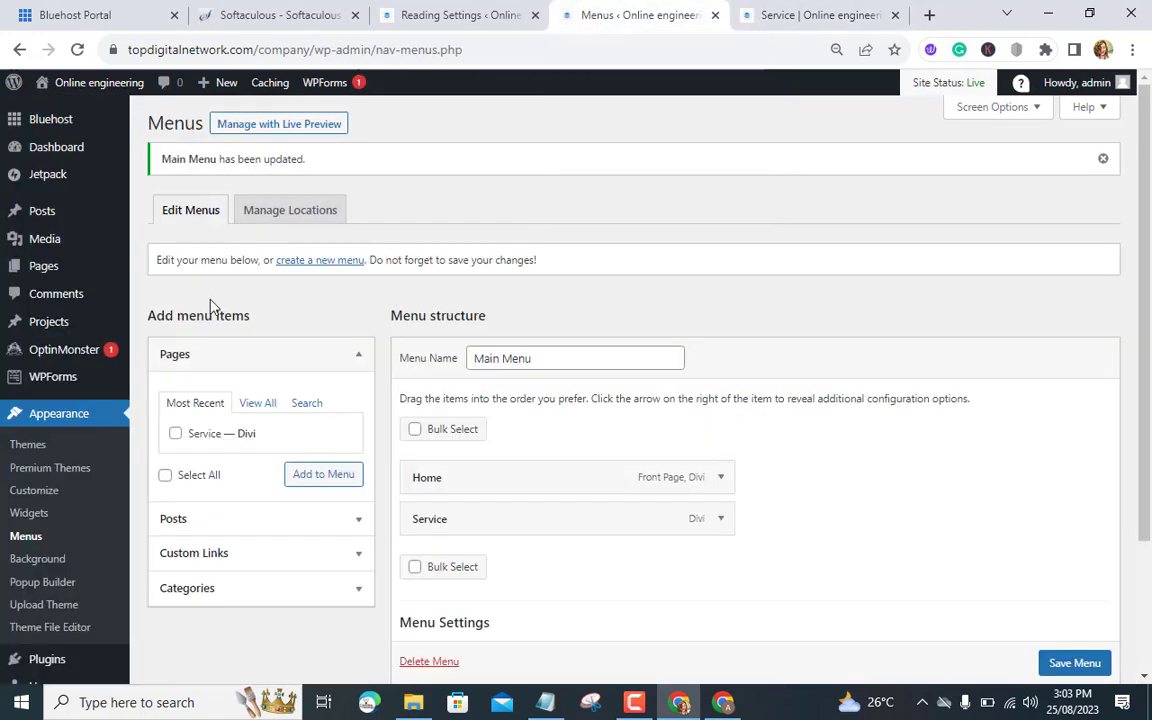
click(46, 496)
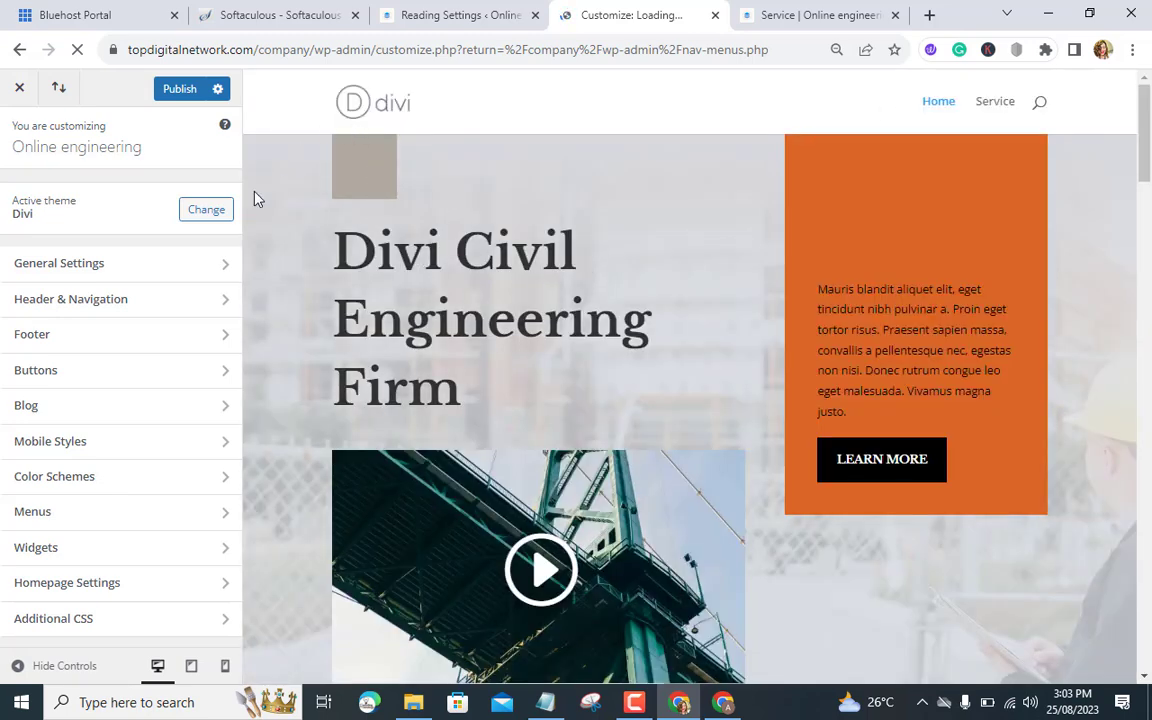
click(176, 268)
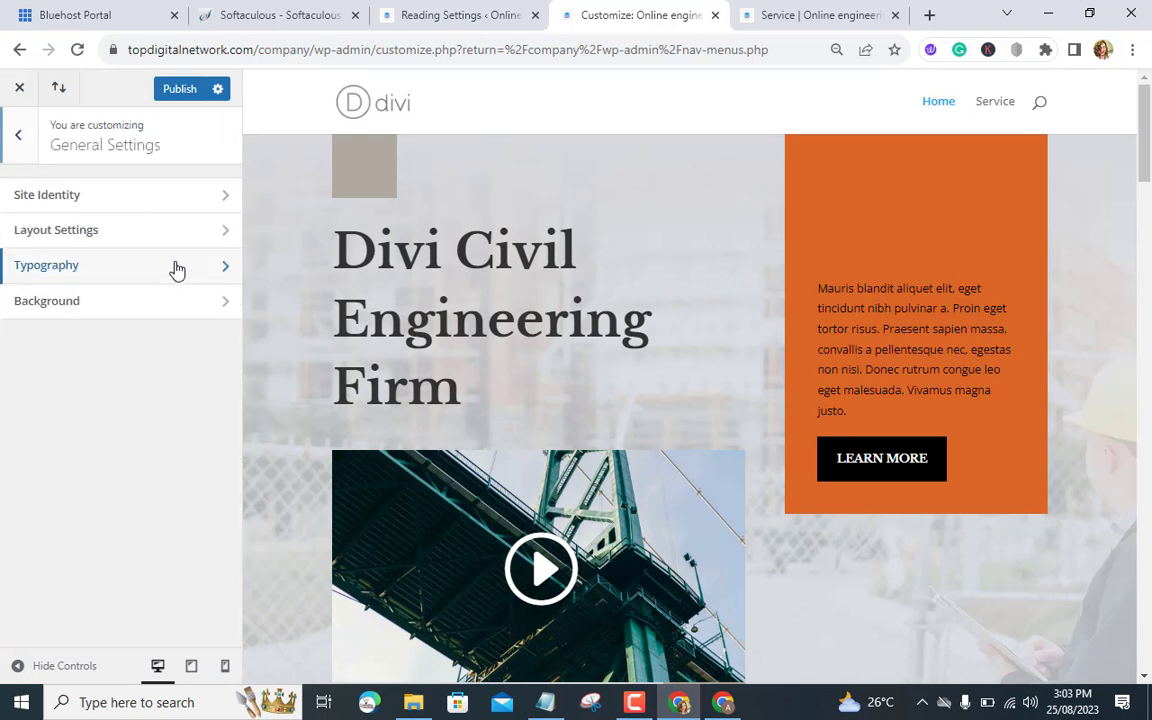
click(201, 199)
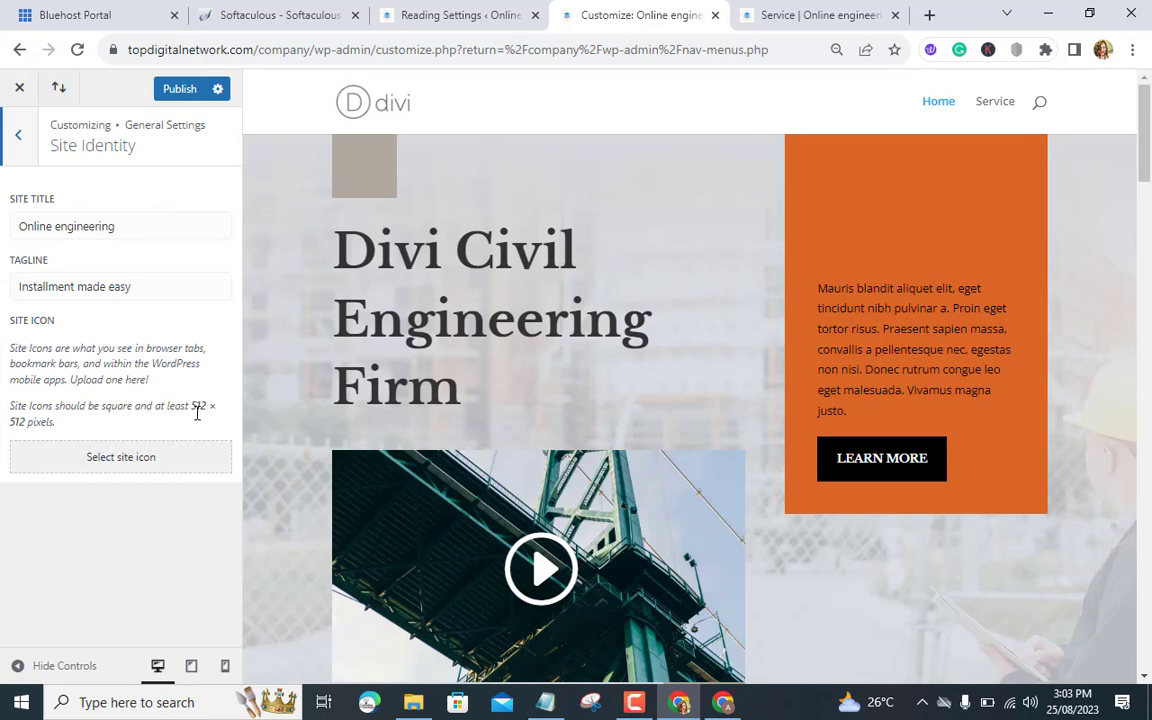
Switch to the Canva window, maximize it, and resize the open affiliate banner design to 512 × 512 px.
click(724, 704)
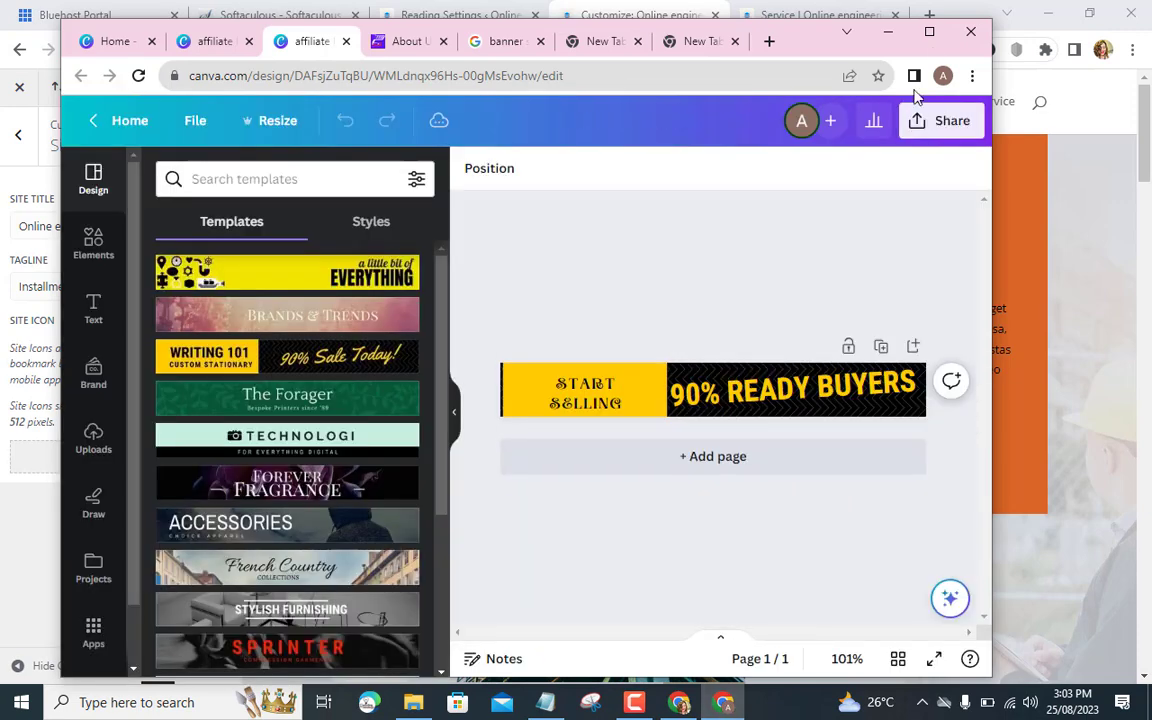
click(931, 35)
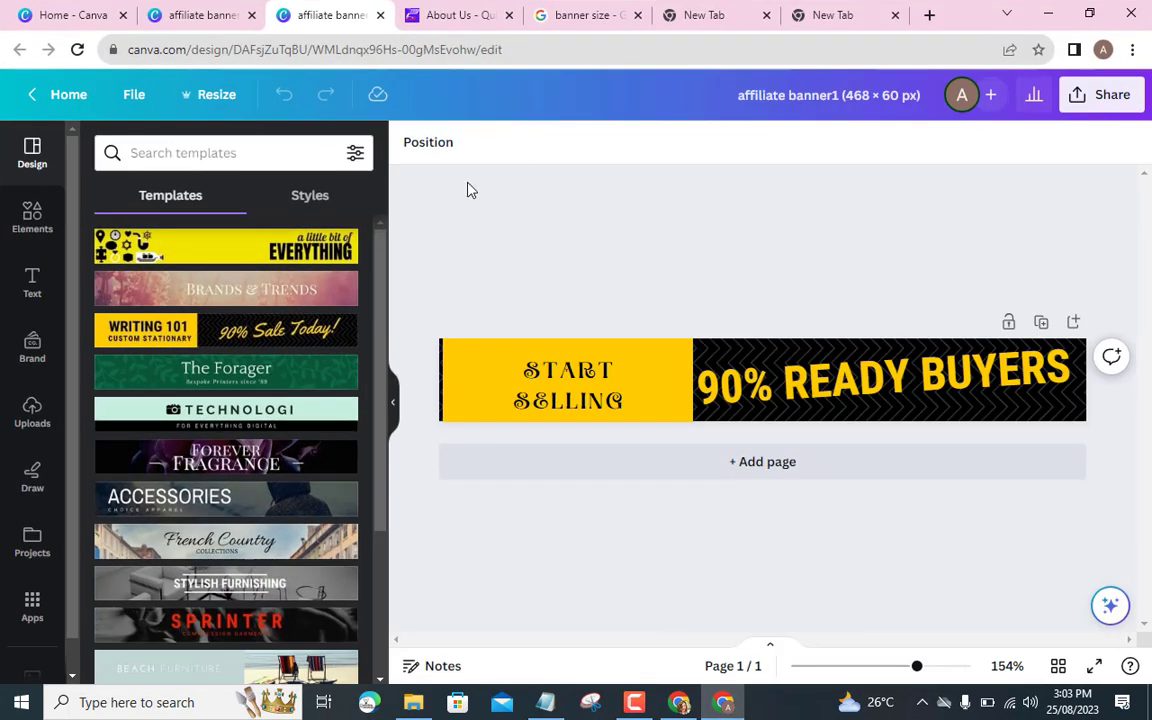
click(212, 96)
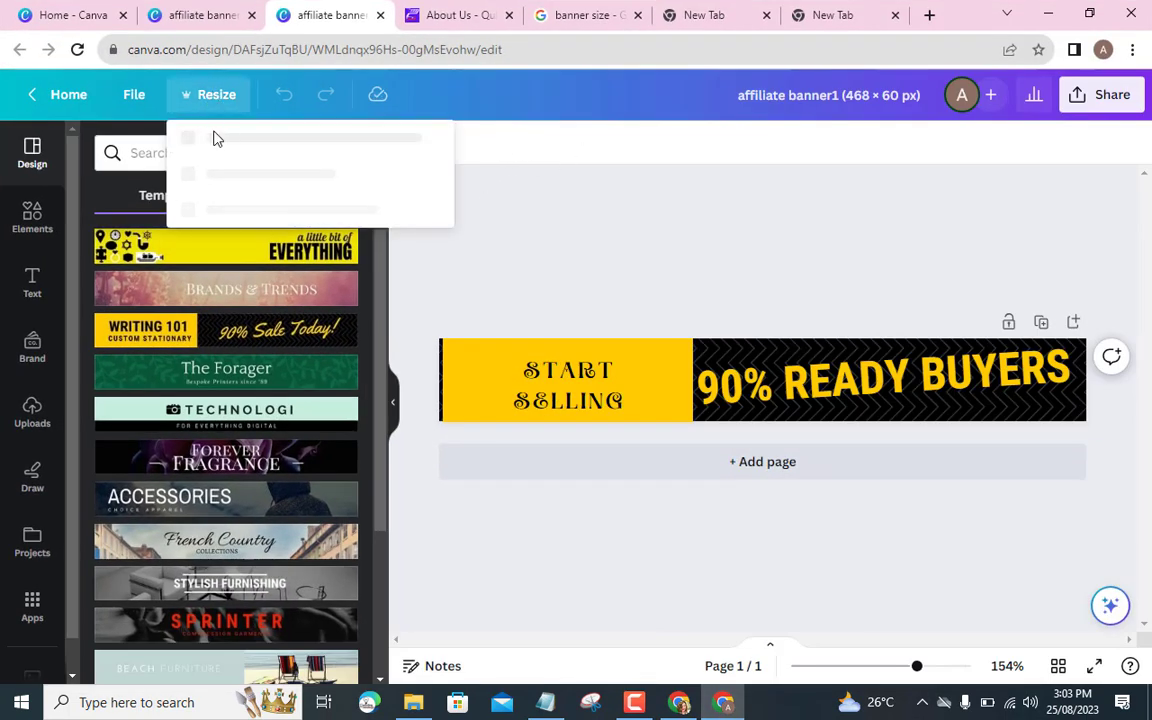
click(270, 250)
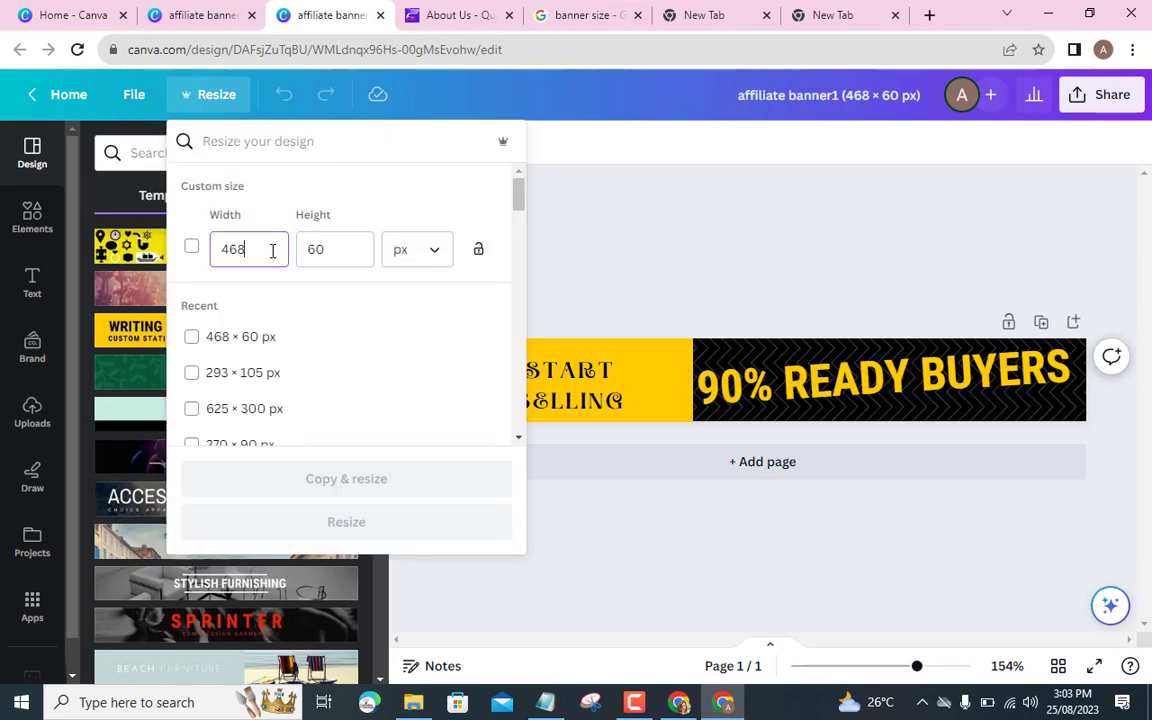
key(BackSpace)
key(BackSpace)
key(BackSpace)
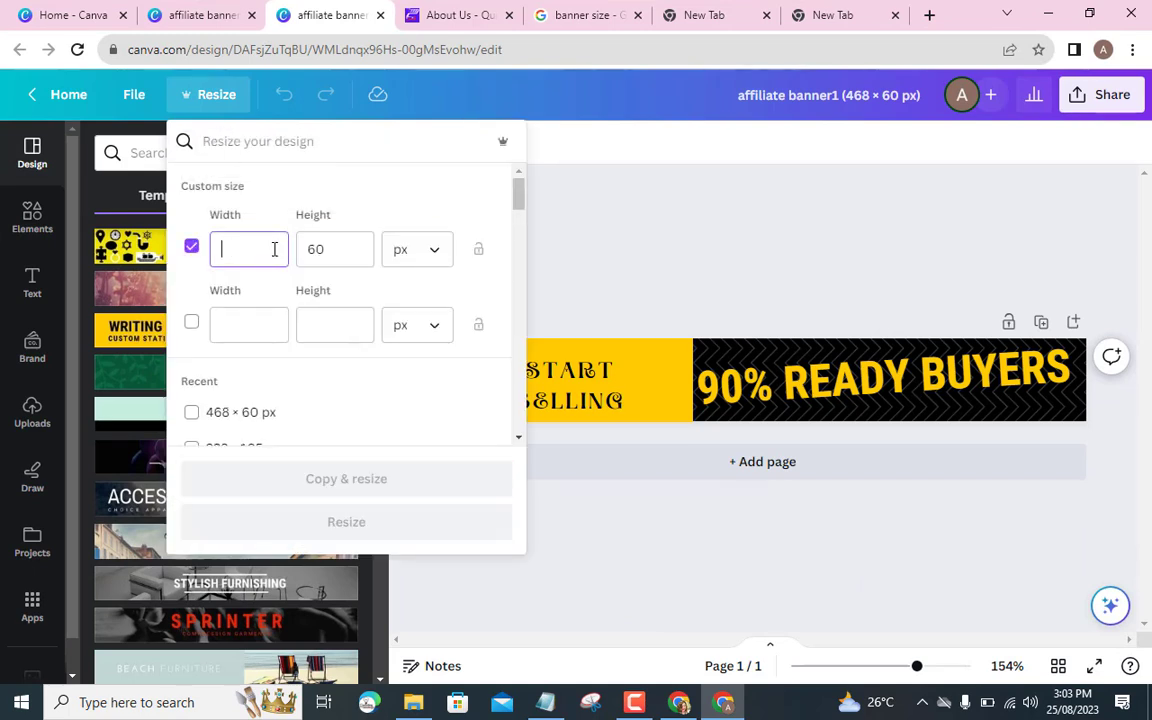
text(512)
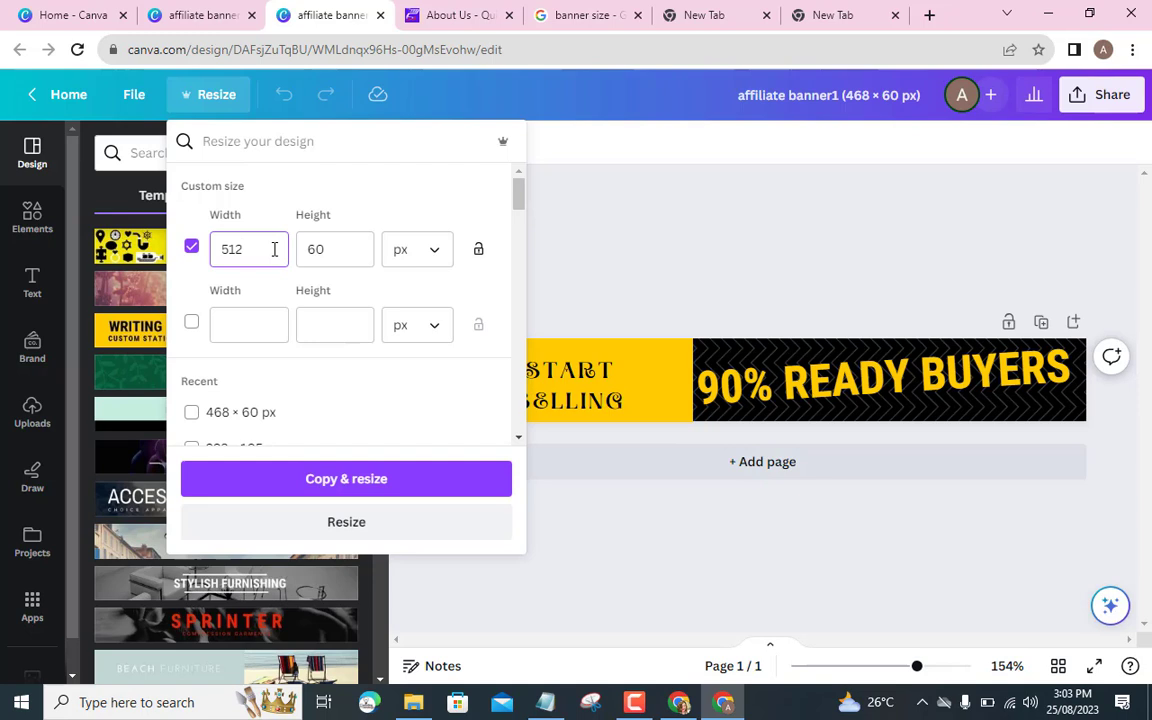
click(347, 257)
double_click(346, 256)
text(512)
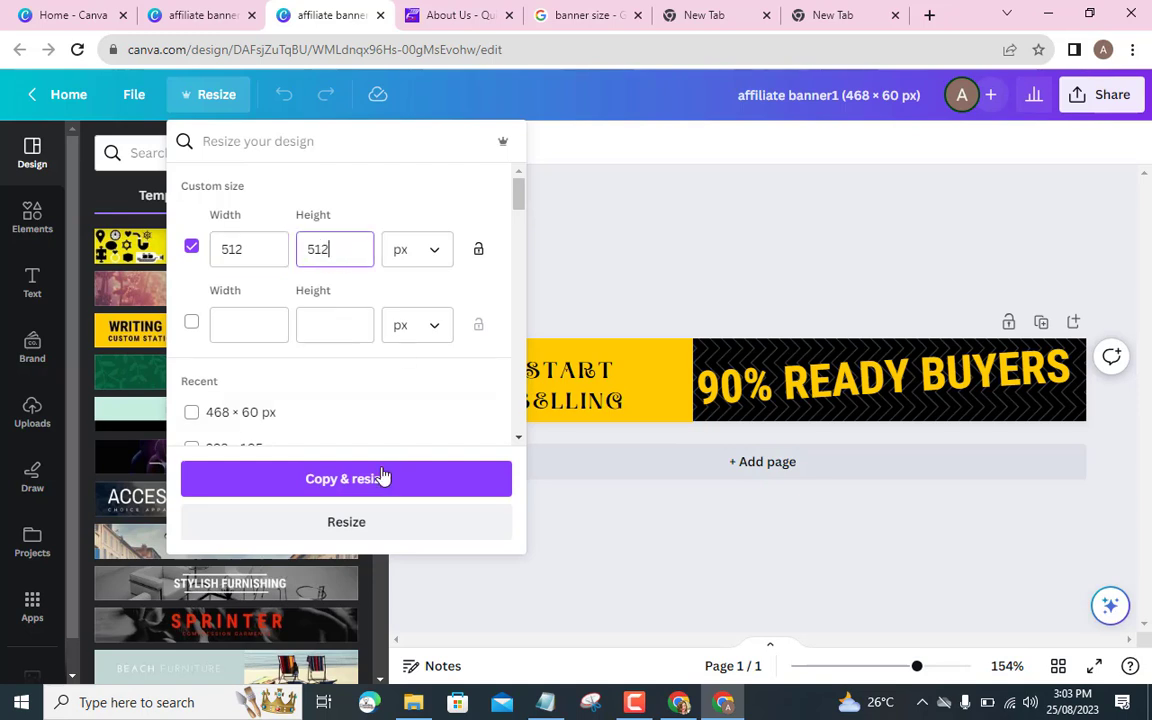
click(352, 524)
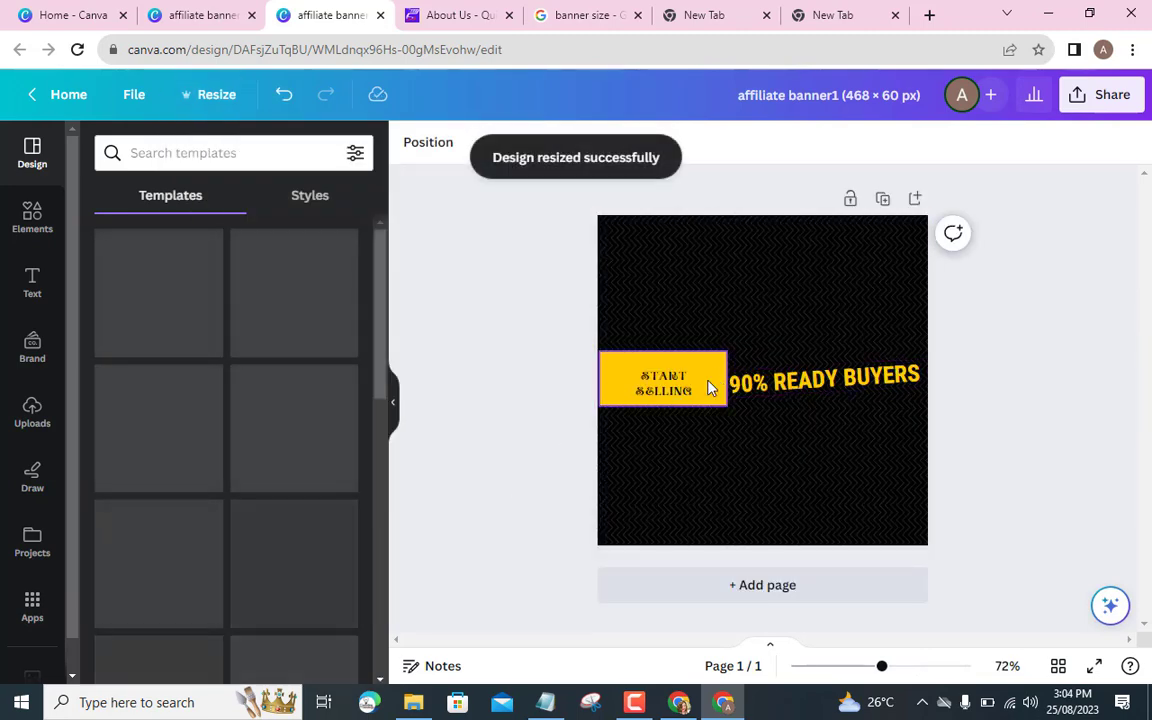
Delete the yellow box and both text elements from the resized design and select its black patterned background.
key(ctrl+a)
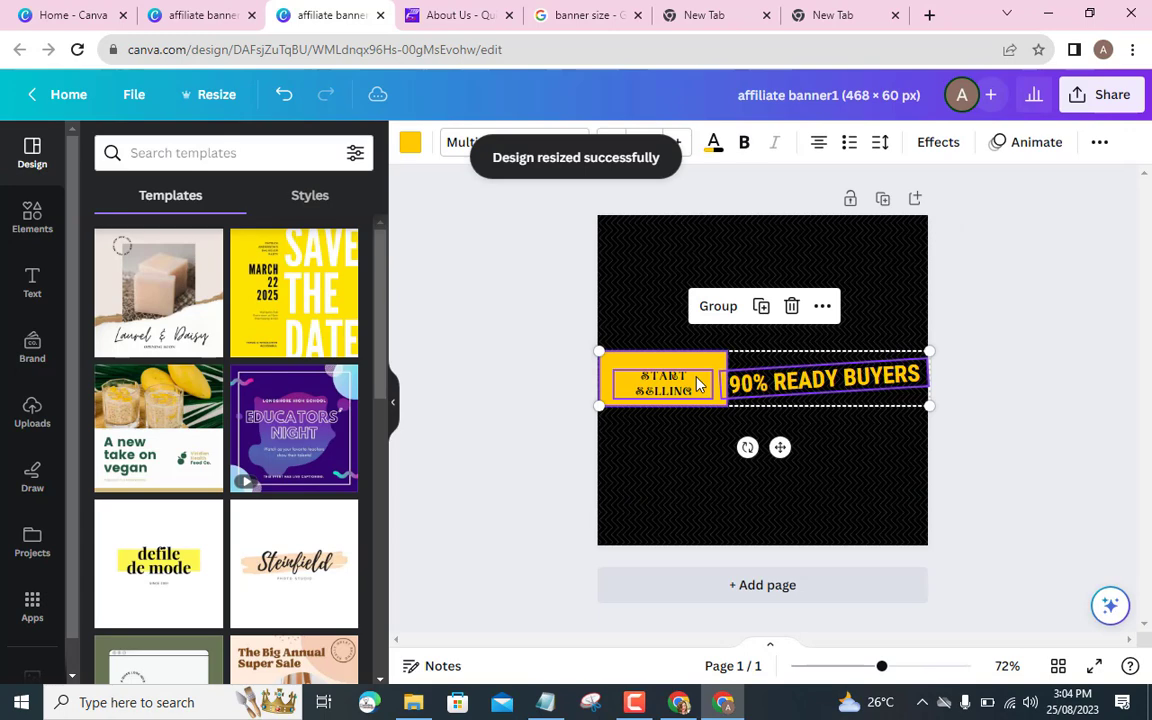
key(Delete)
click(702, 378)
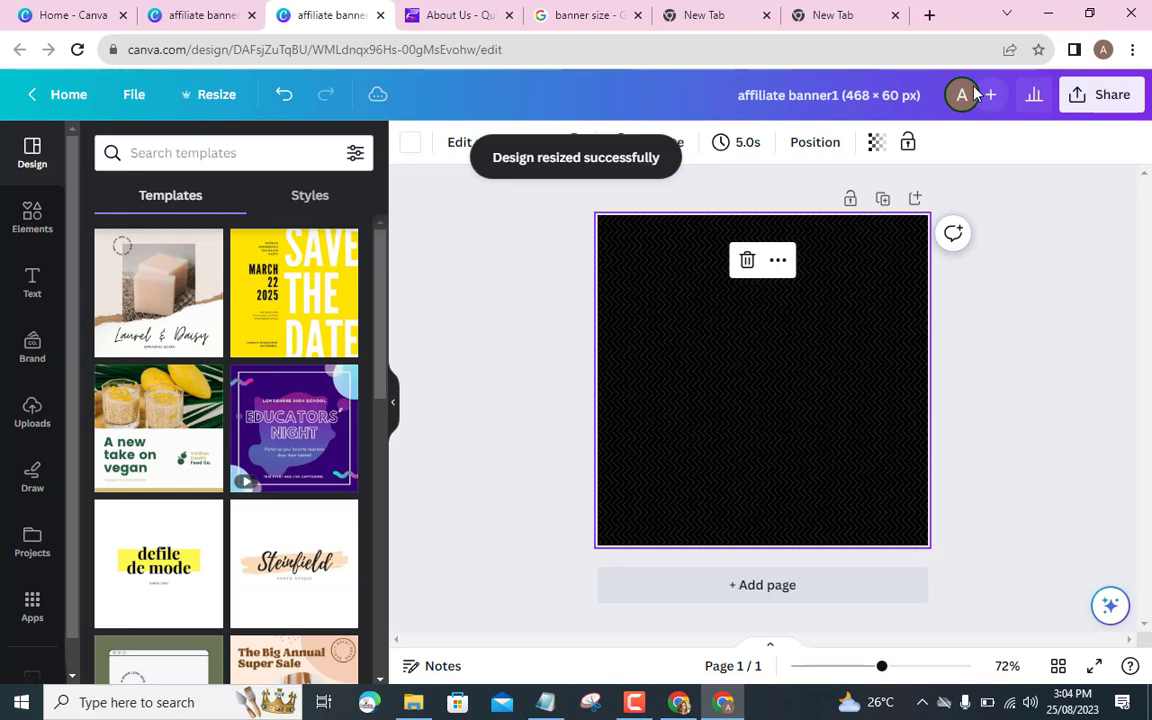
Delete the black patterned background and search the elements for "logo", showing all the graphics results.
key(Delete)
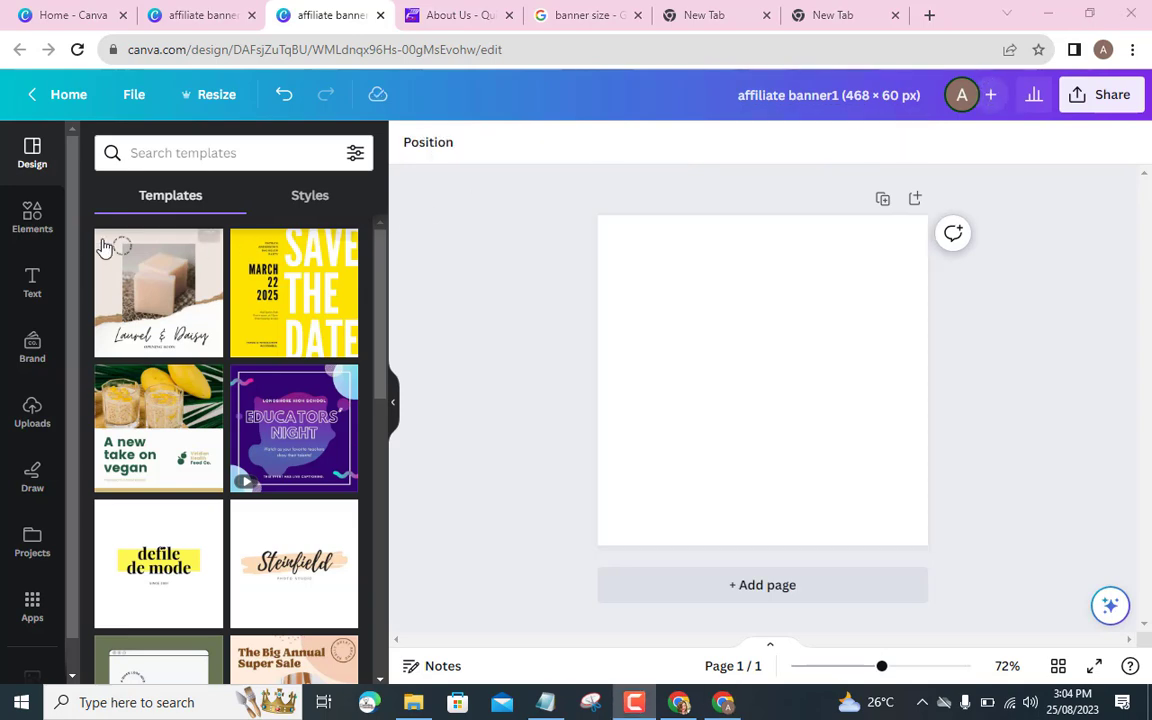
click(38, 238)
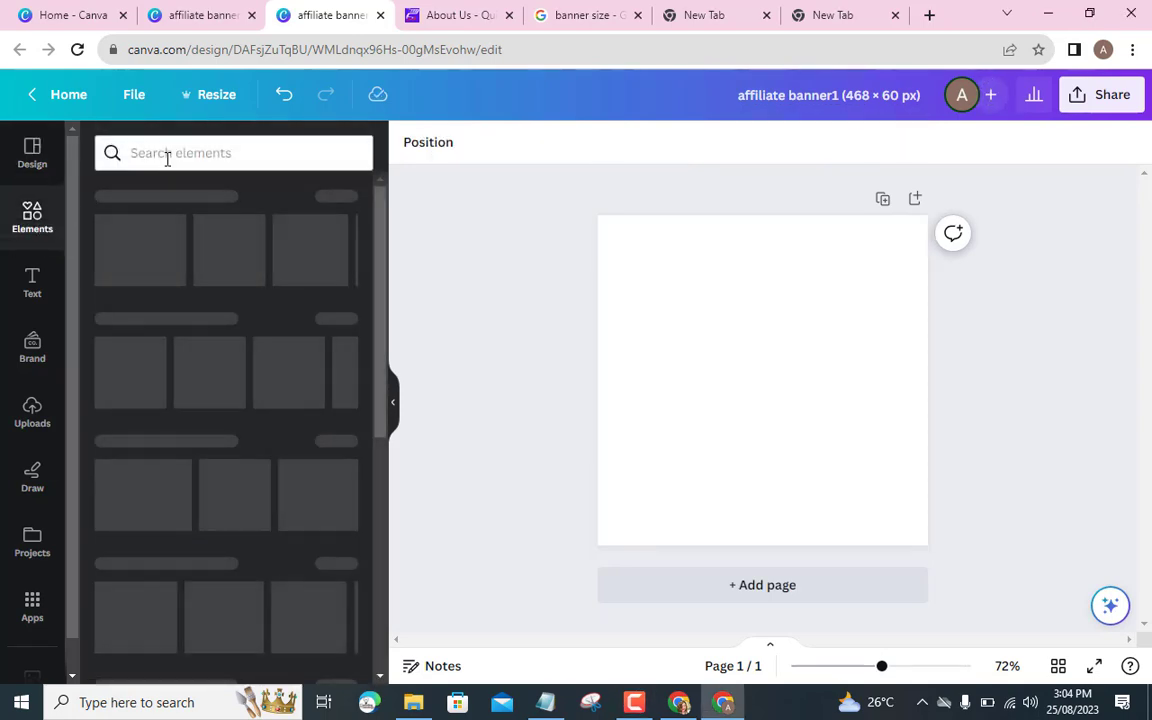
click(167, 155)
text(logo)
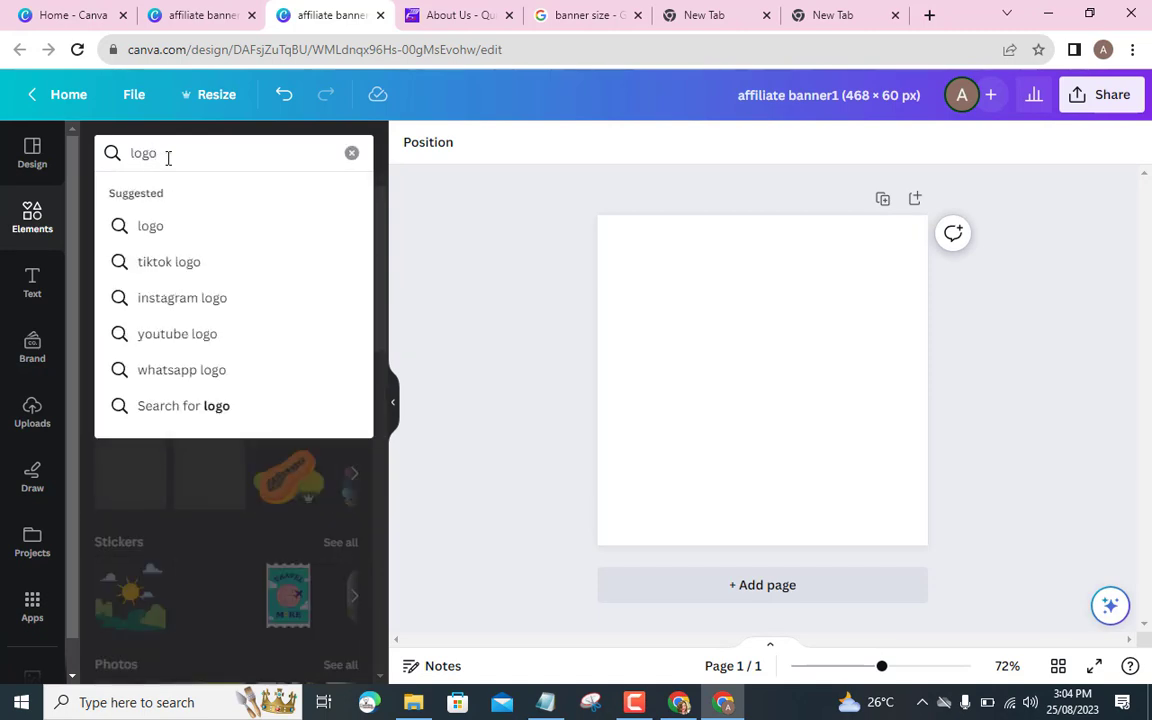
key(Return)
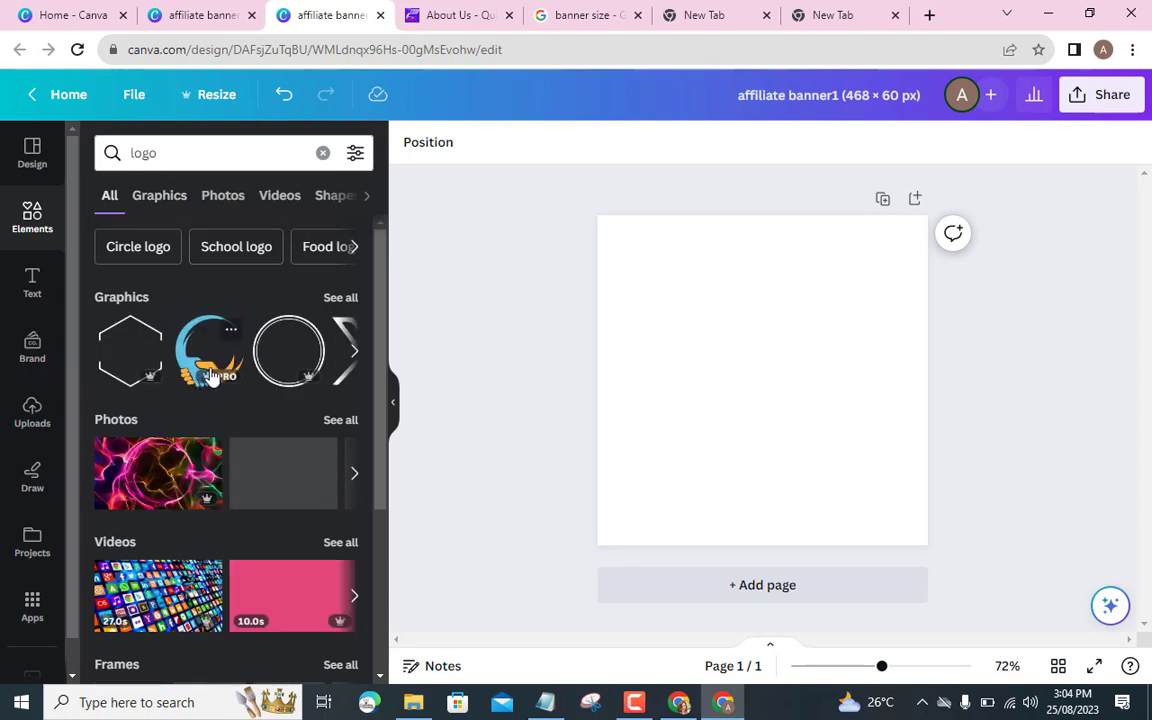
click(345, 300)
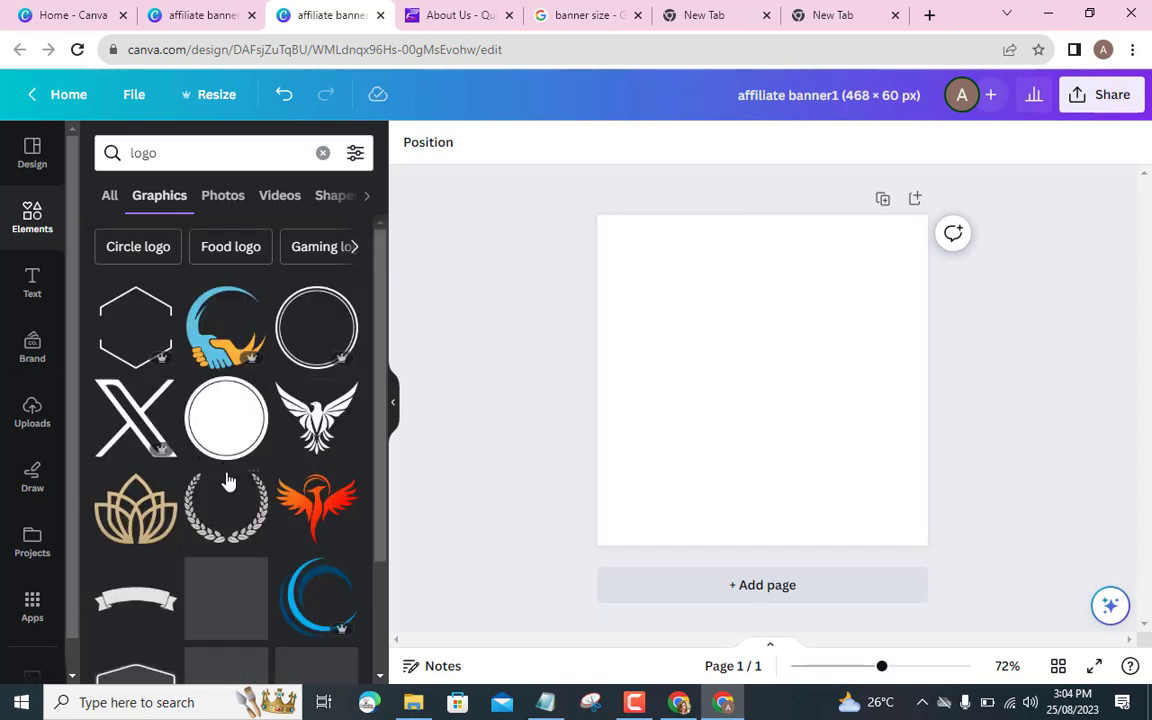
Search the graphics for "logo engineering" and place the architectural building line drawing on the page, enlarged to span the canvas width.
click(245, 155)
text(engine)
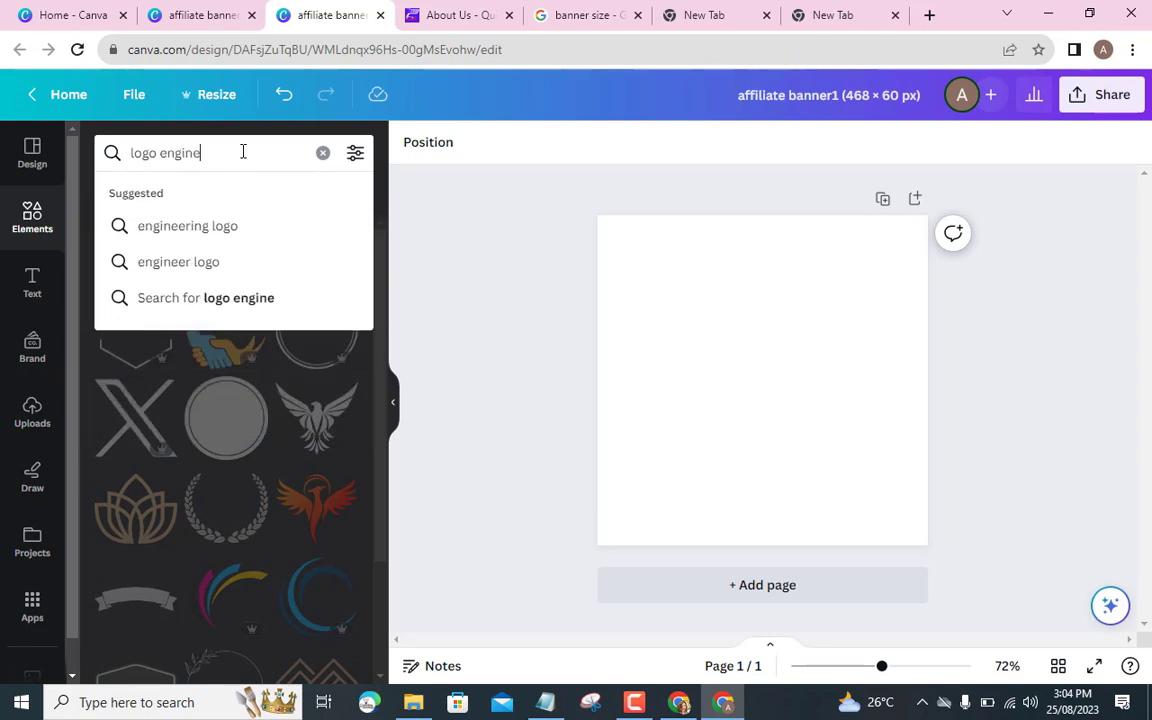
text(ering)
key(Return)
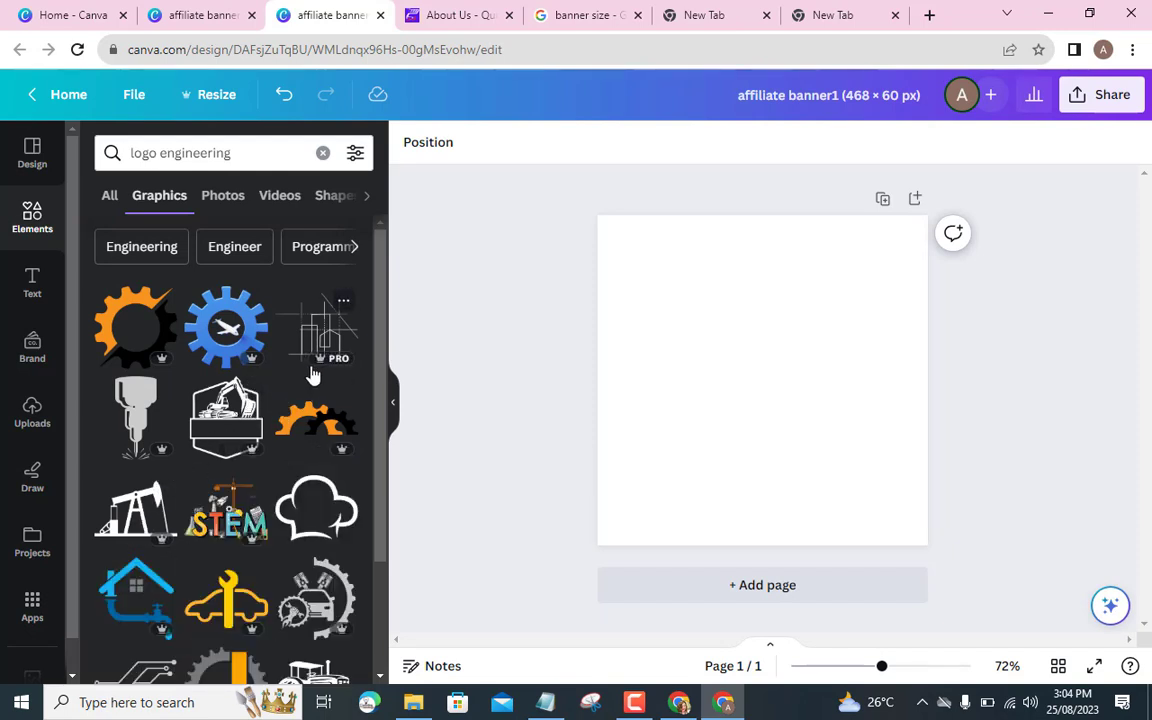
drag(312, 372, 675, 396)
drag(771, 331, 884, 252)
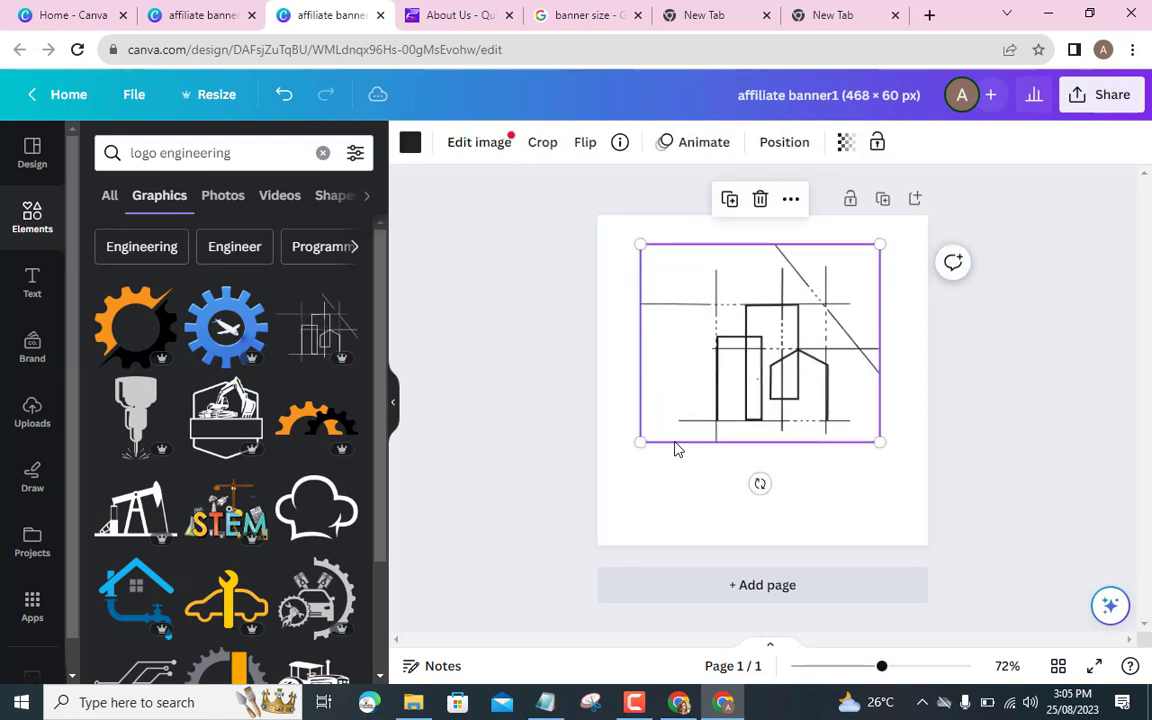
drag(645, 447, 581, 490)
drag(884, 487, 861, 482)
click(545, 411)
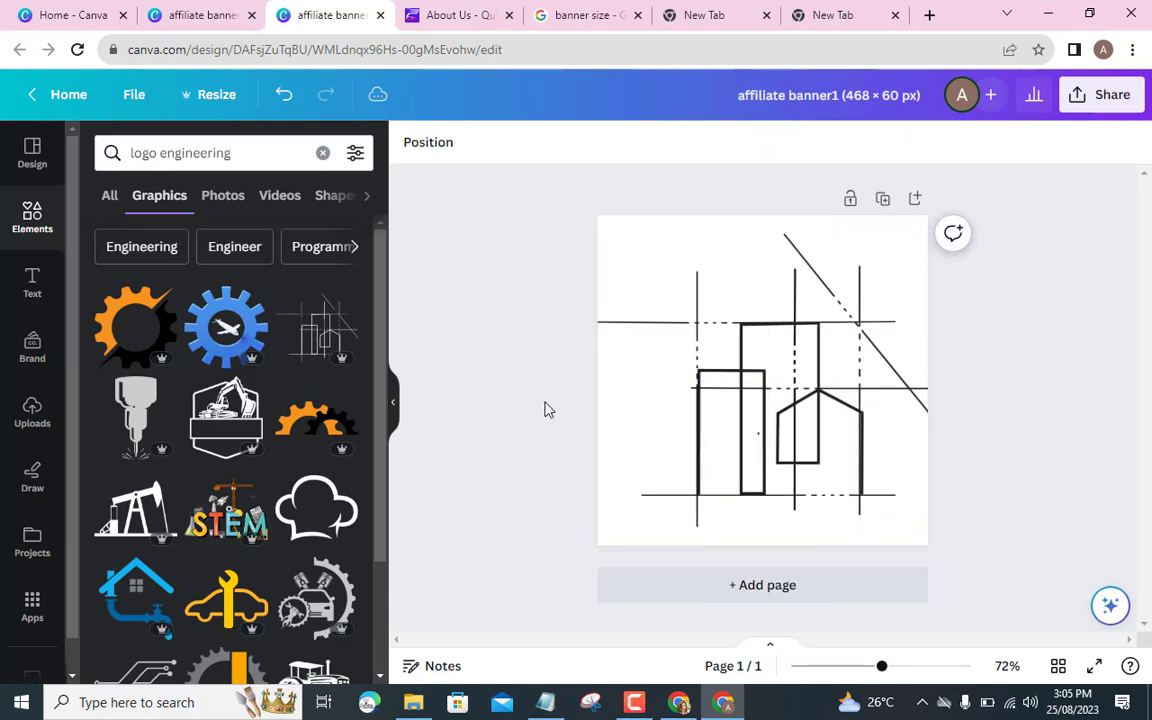
Rename the design as "logo online eng".
double_click(779, 100)
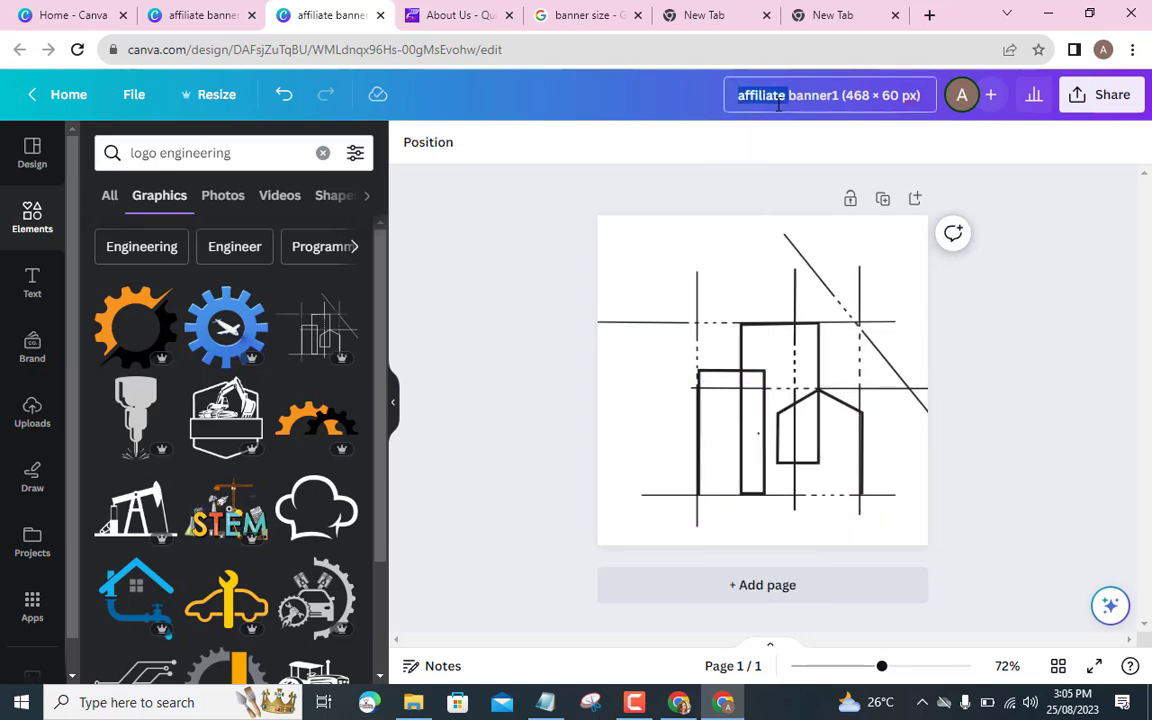
key(ctrl+a)
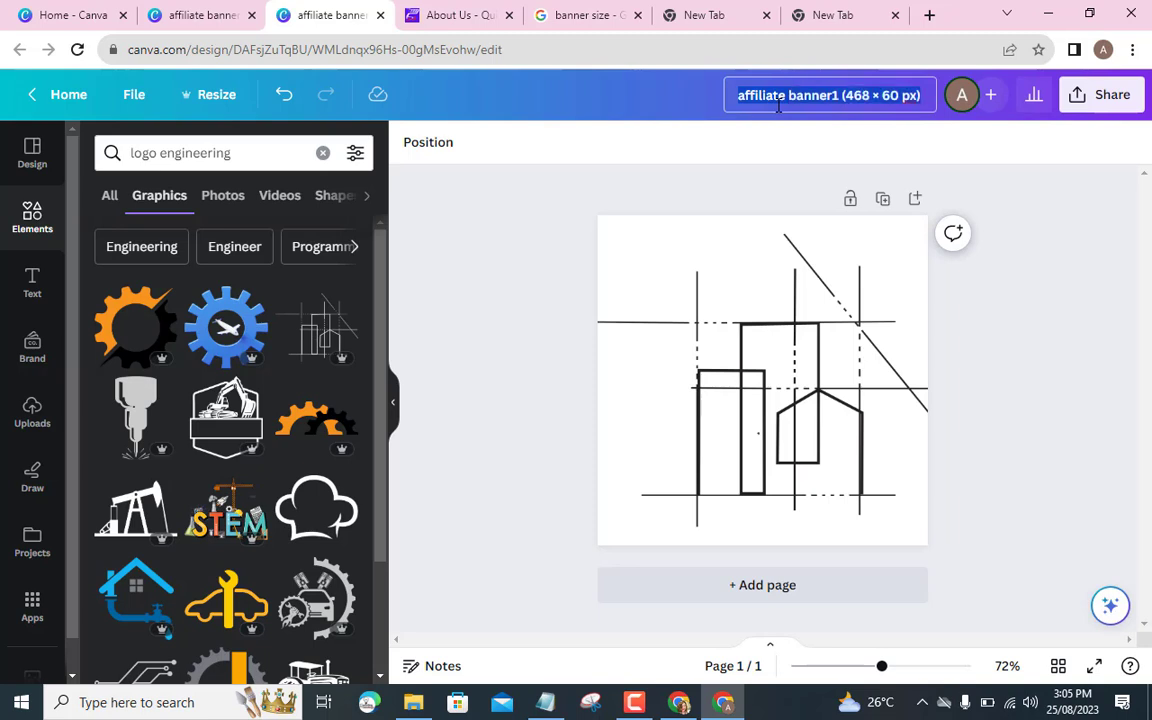
text(logo)
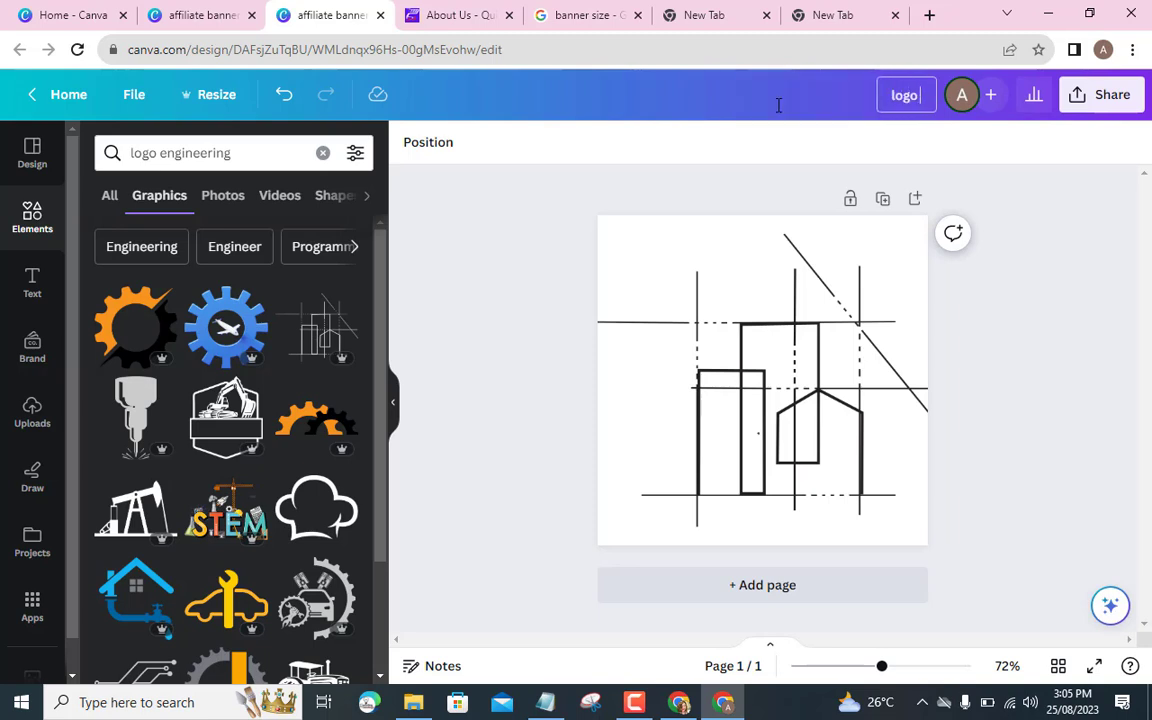
text( onlin)
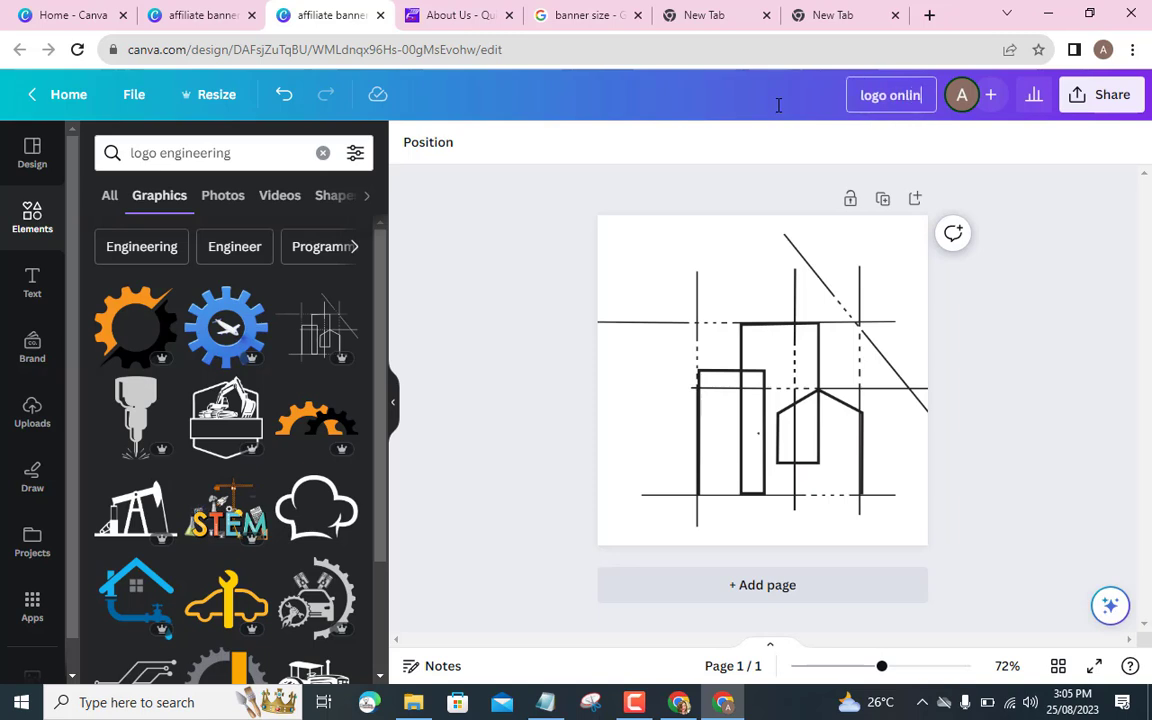
text(e eng)
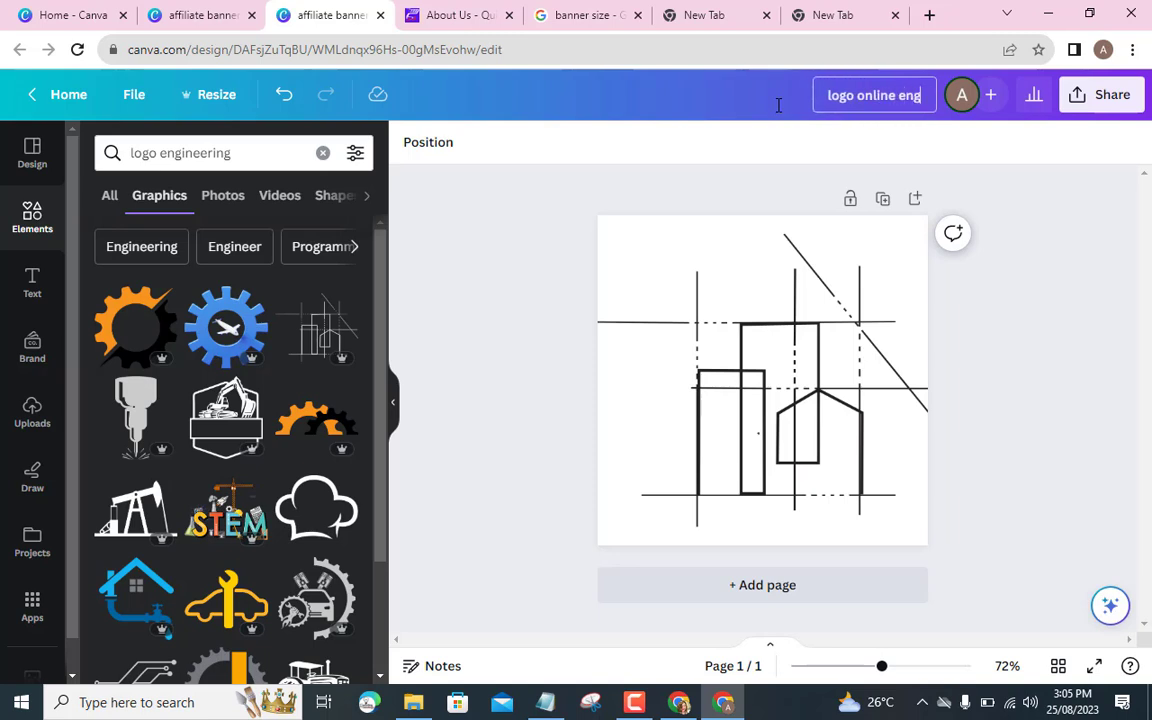
key(Return)
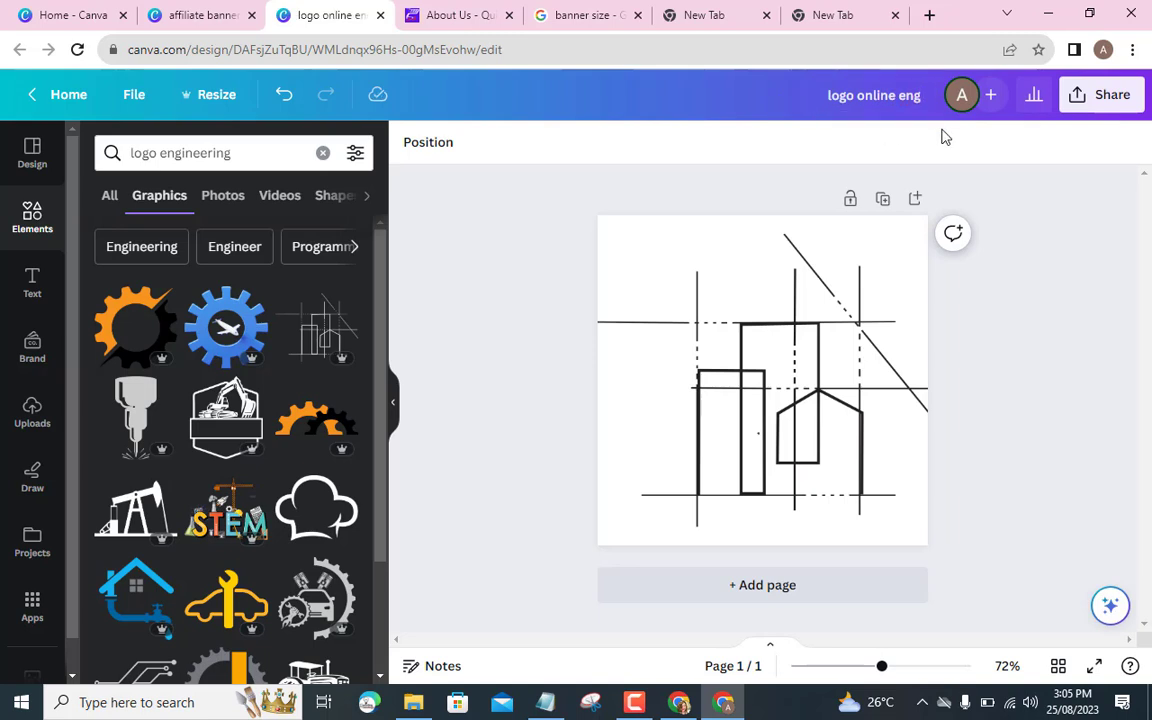
Download the design as a 512 × 512 px PNG with a transparent background.
click(1096, 110)
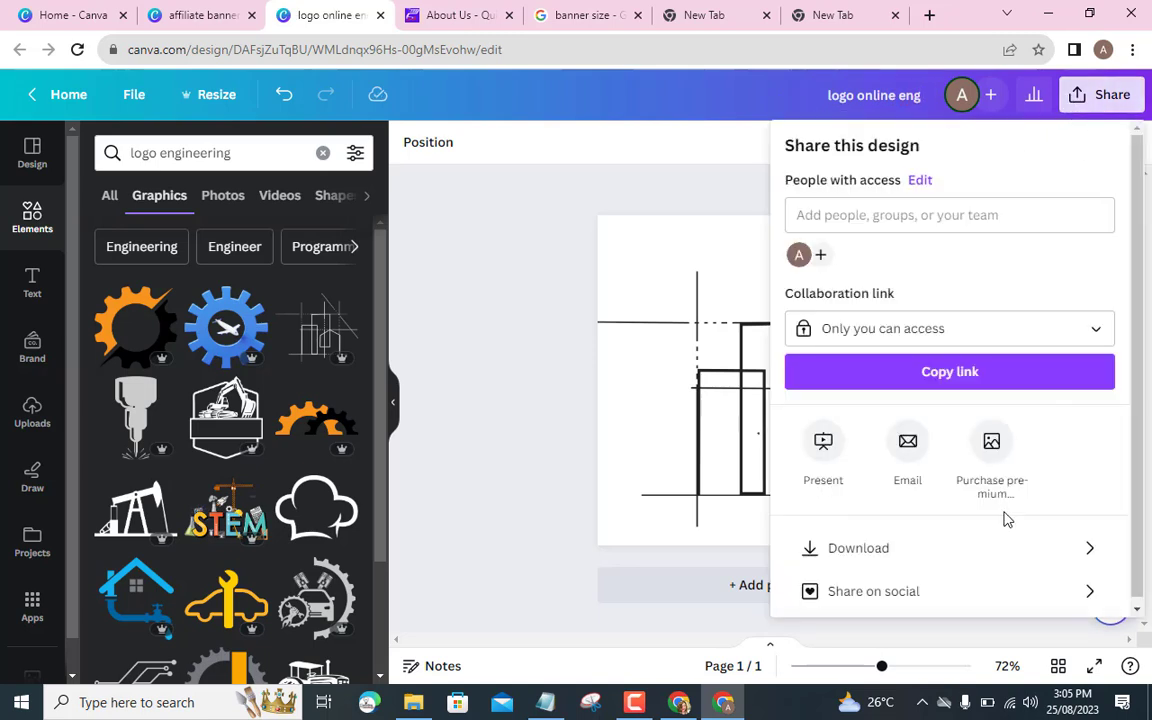
click(936, 556)
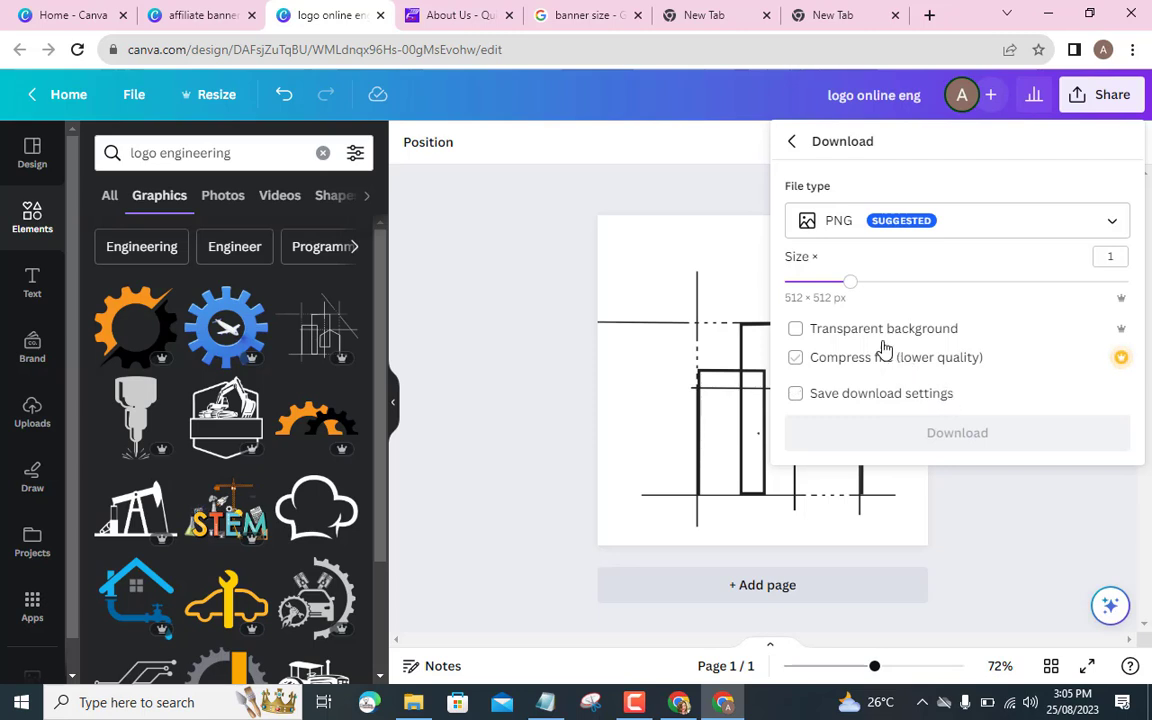
click(797, 331)
click(926, 434)
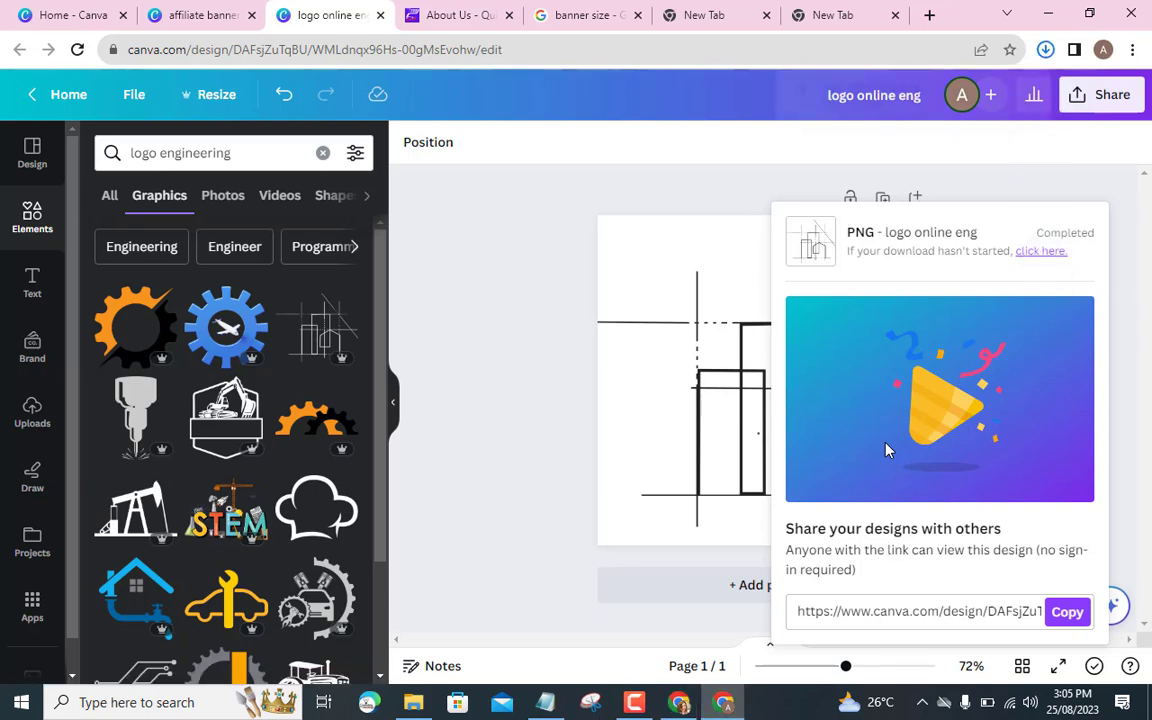
Switch to the WordPress customizer window and upload "logo online eng.png" from Downloads as the site icon.
click(677, 704)
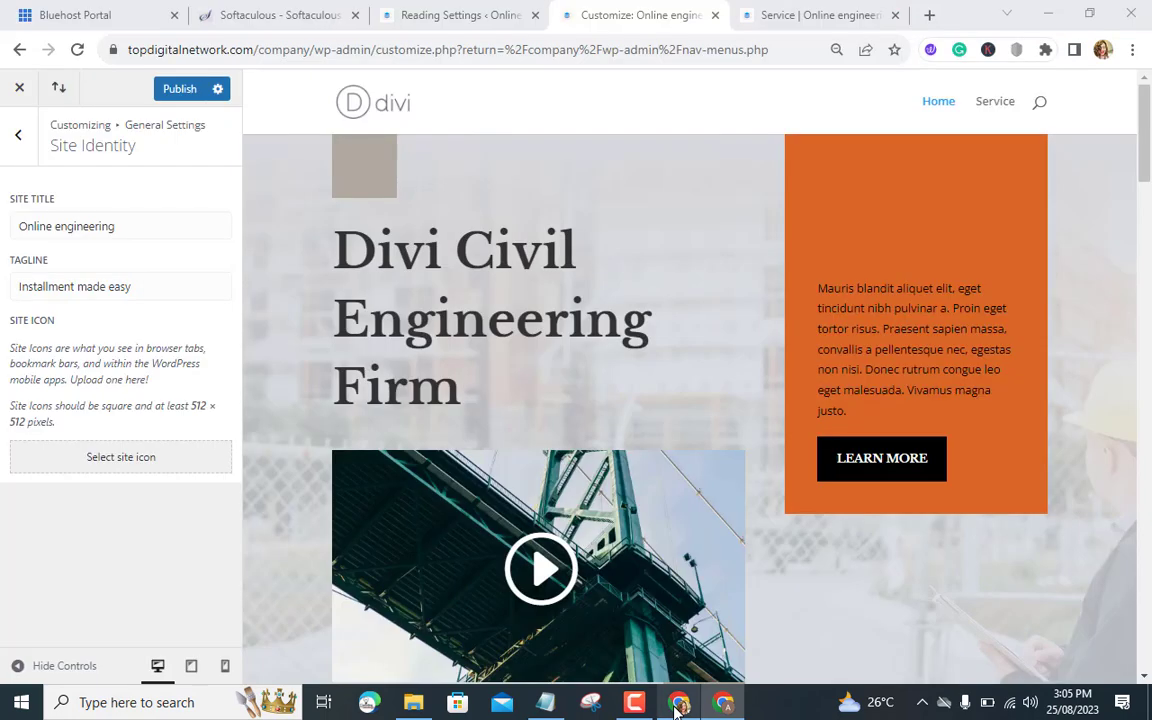
click(125, 468)
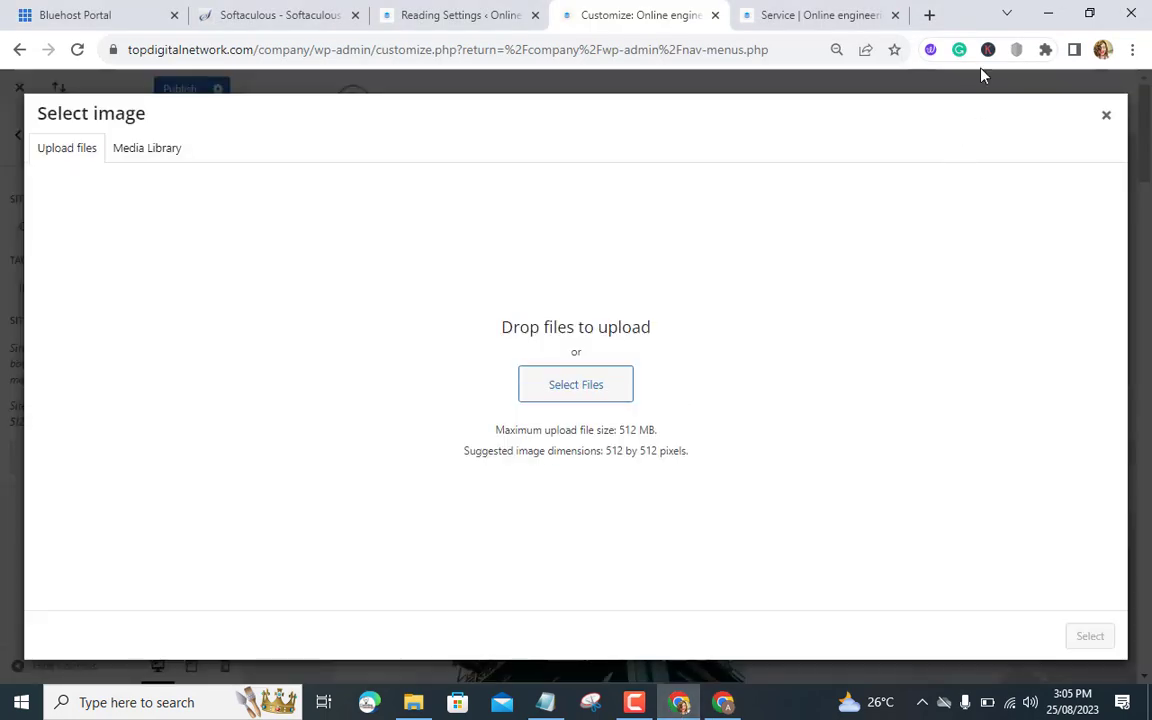
click(609, 390)
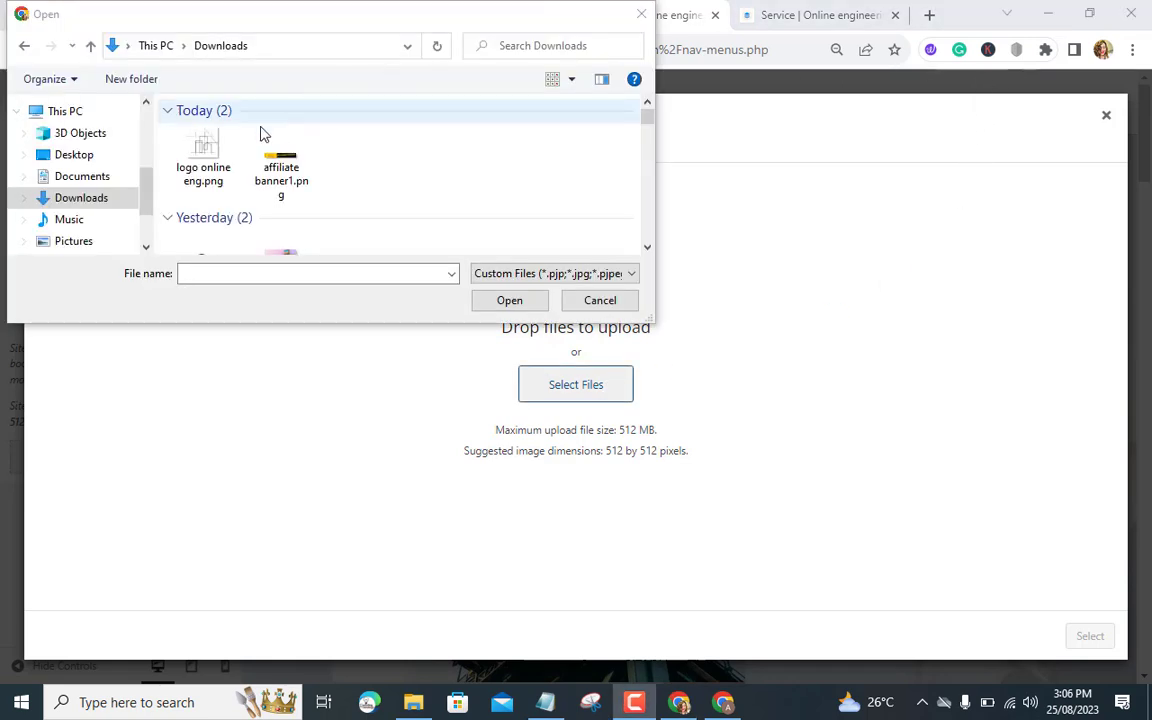
click(205, 148)
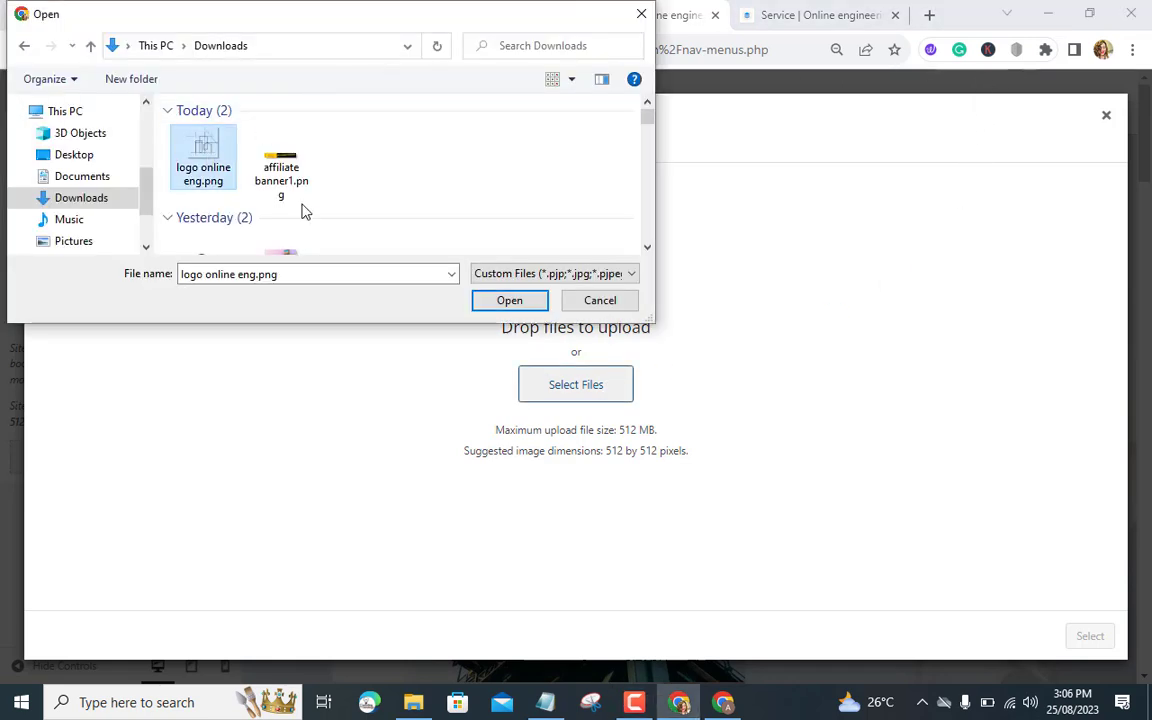
click(522, 303)
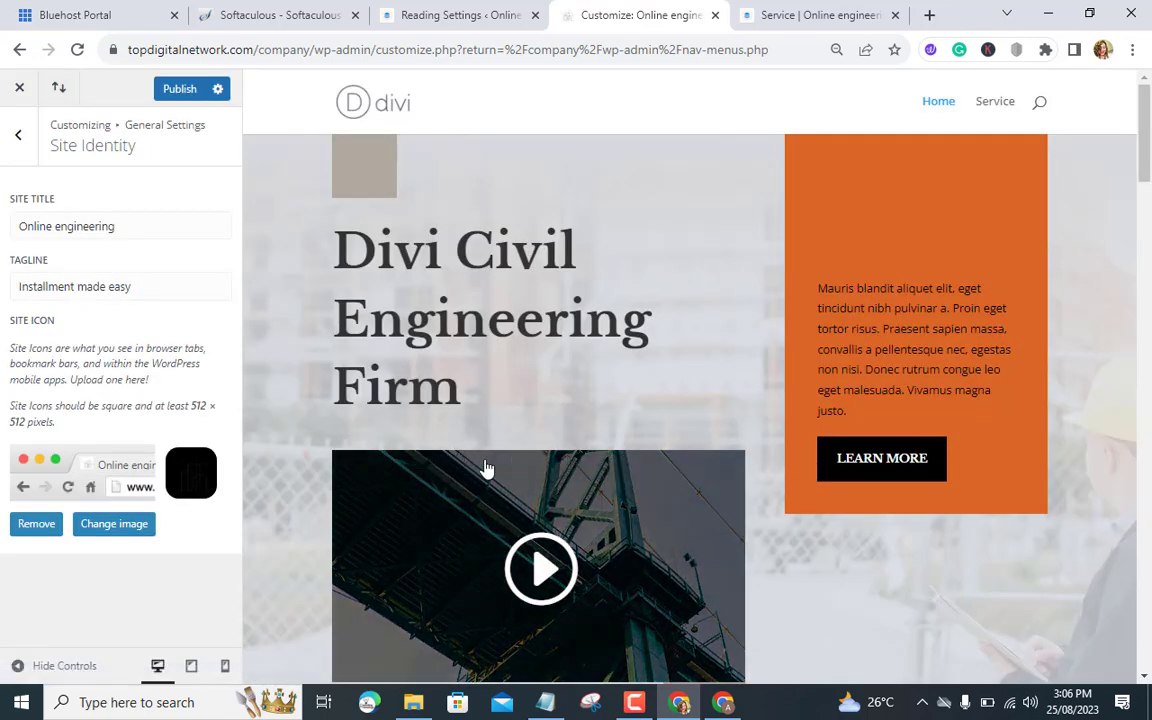
Change the site icon to the media library image cropped-logo-online-eng.png and publish the customizer changes.
click(92, 533)
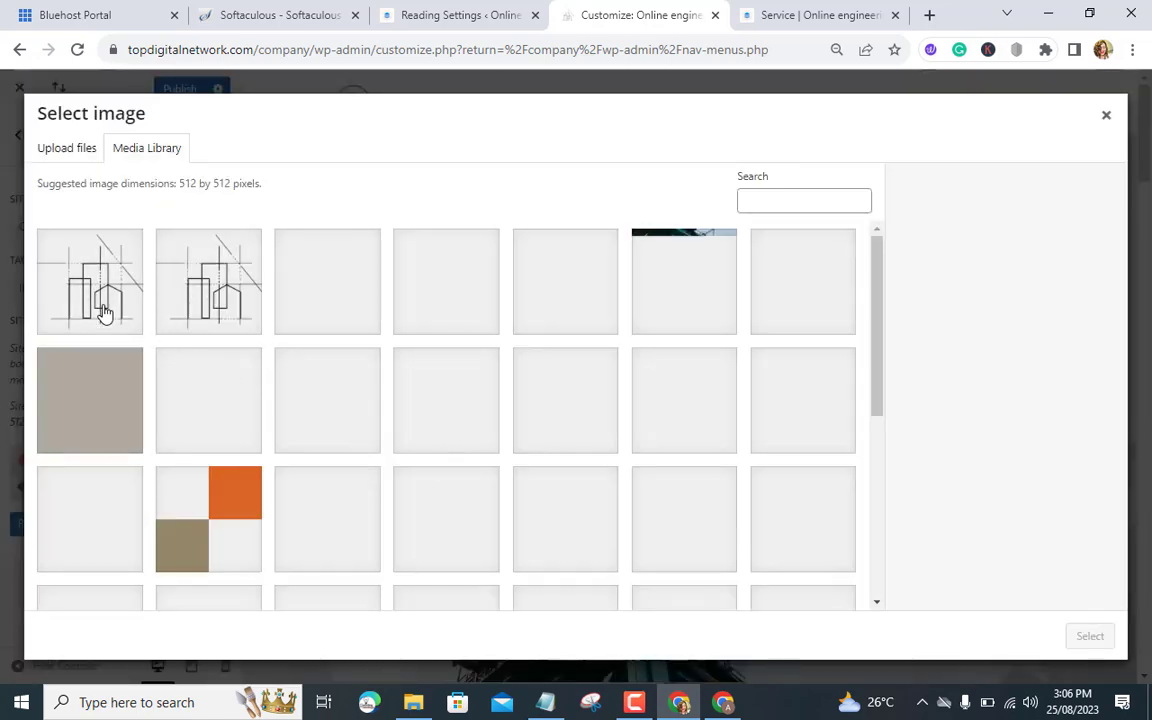
click(105, 312)
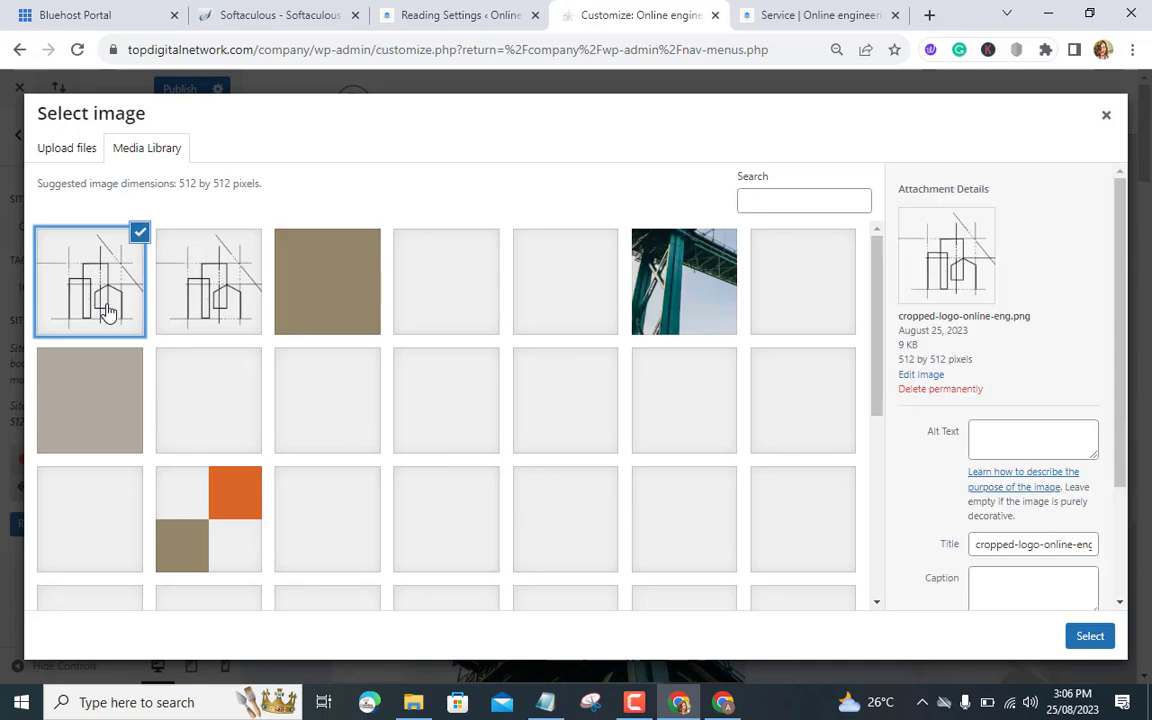
click(1089, 637)
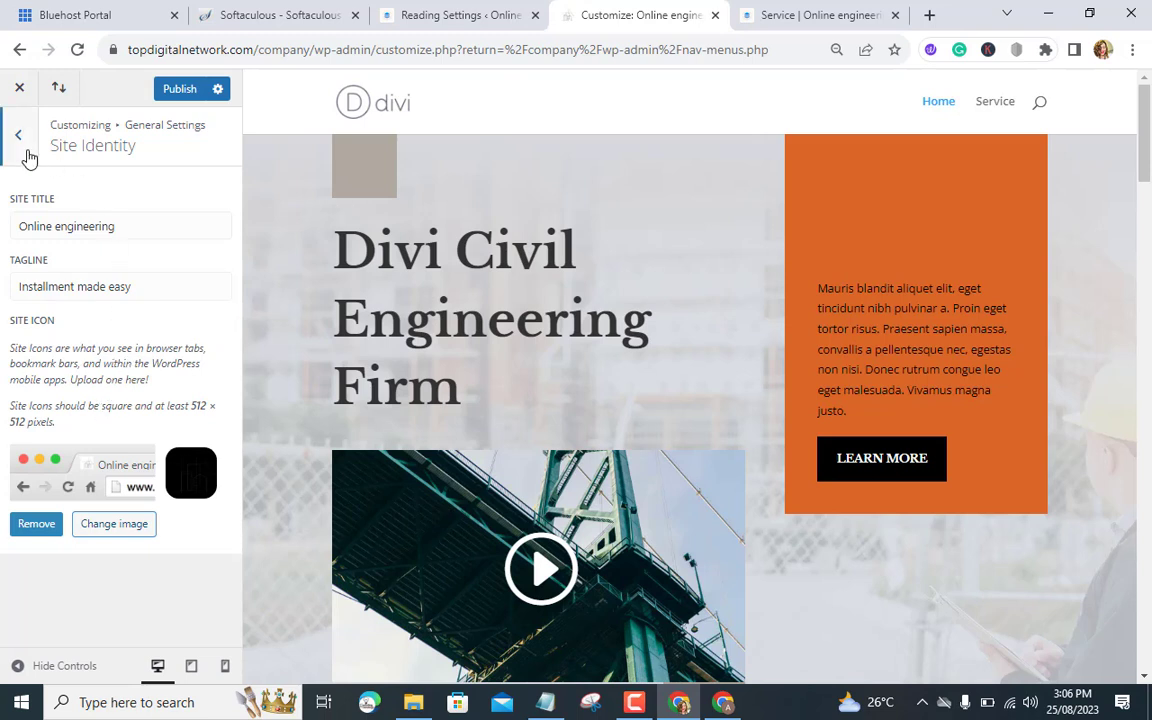
click(172, 92)
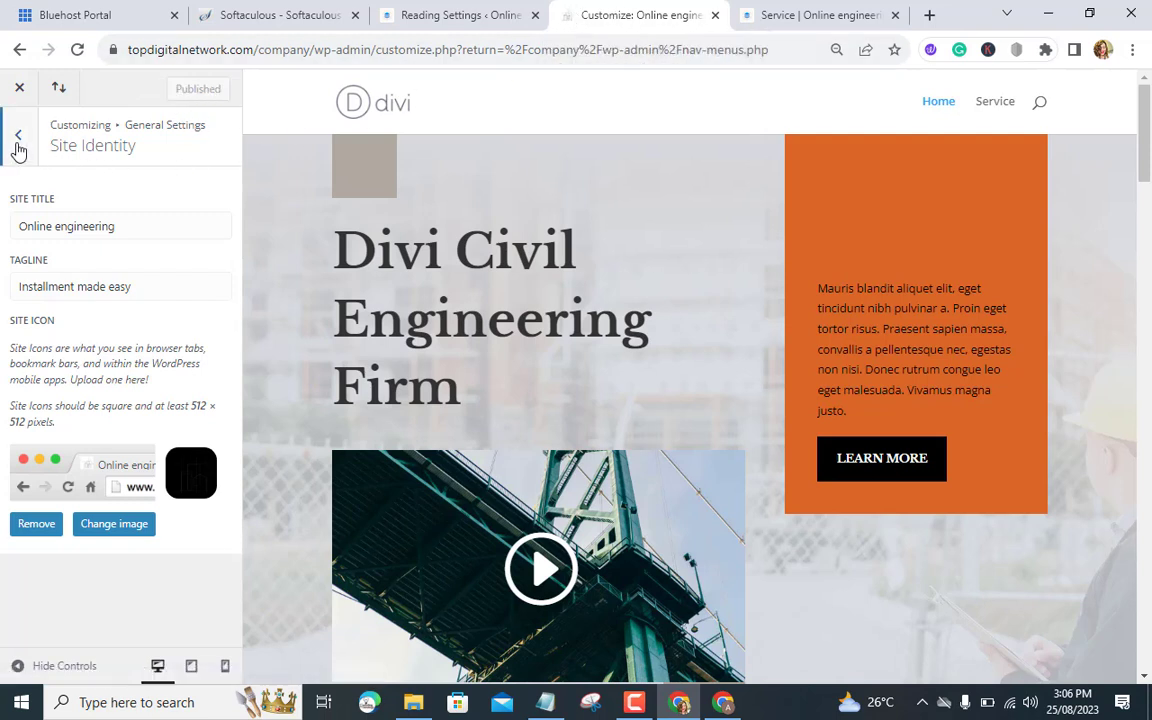
Examine the customizer's Layout Settings and the Header Format and Primary Menu Bar options under Header & Navigation.
click(18, 140)
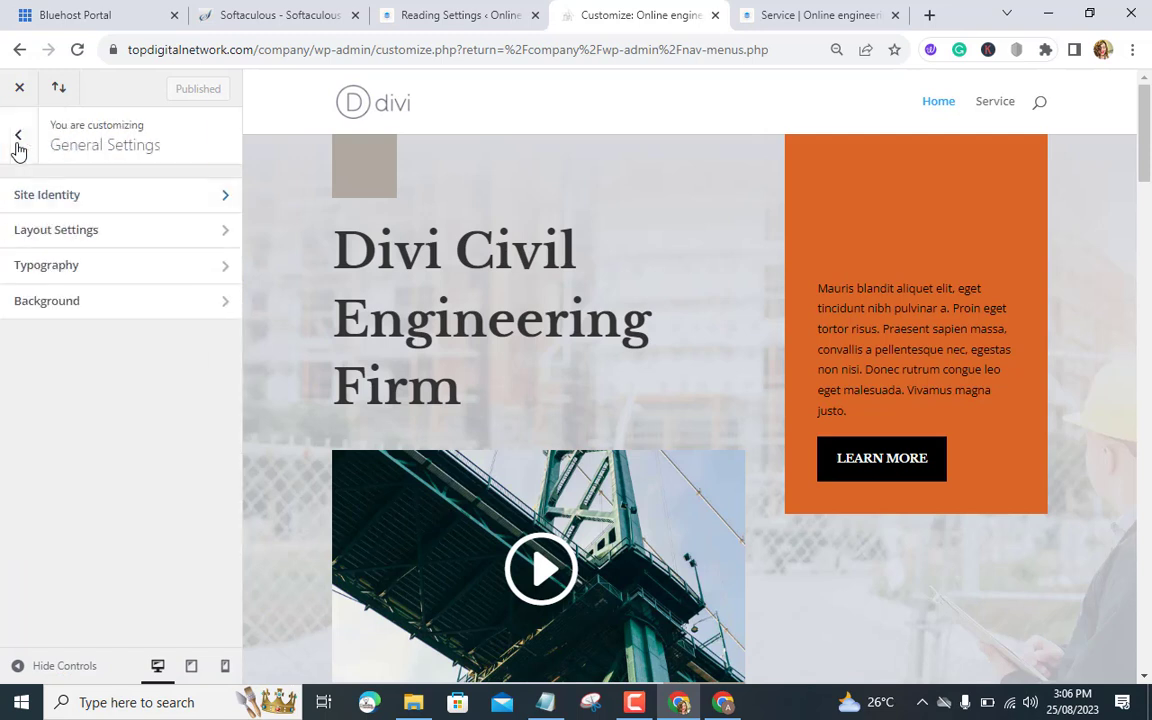
click(156, 243)
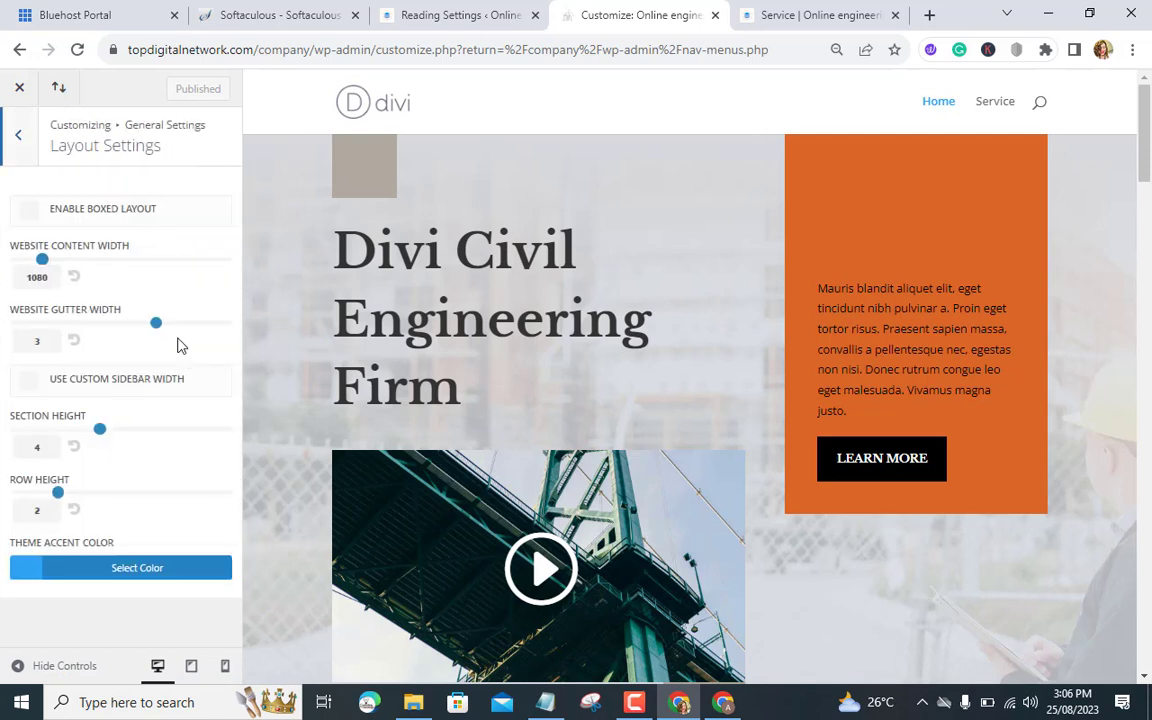
click(16, 140)
click(16, 146)
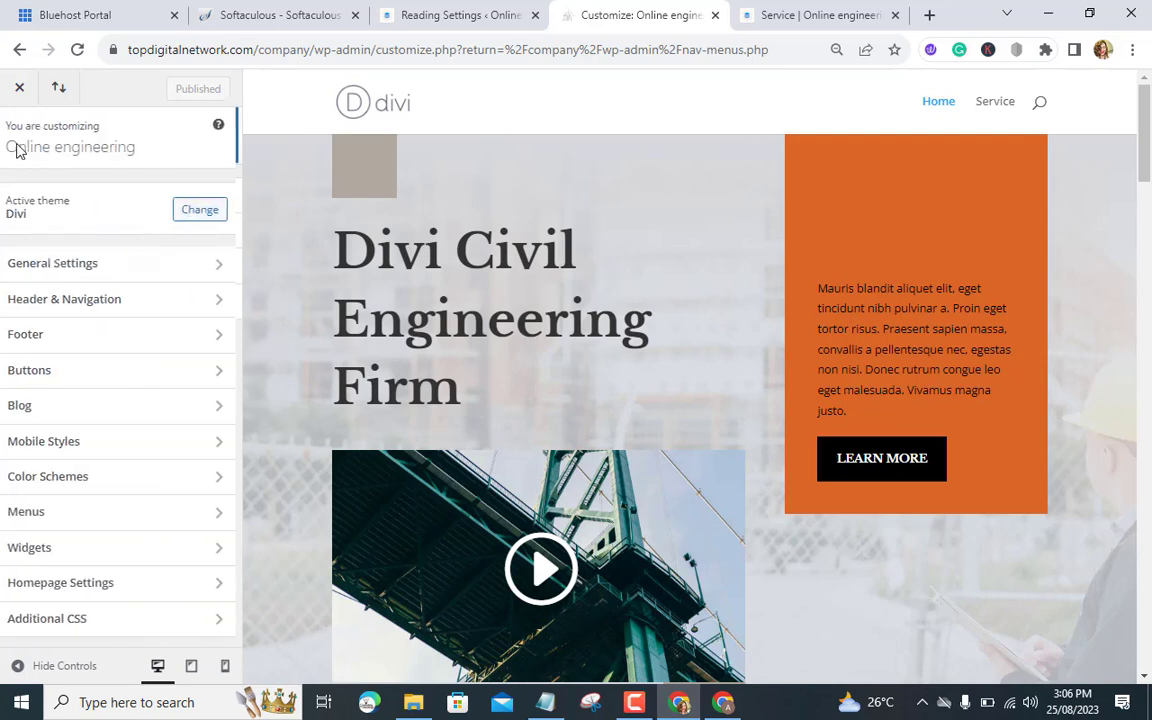
click(190, 298)
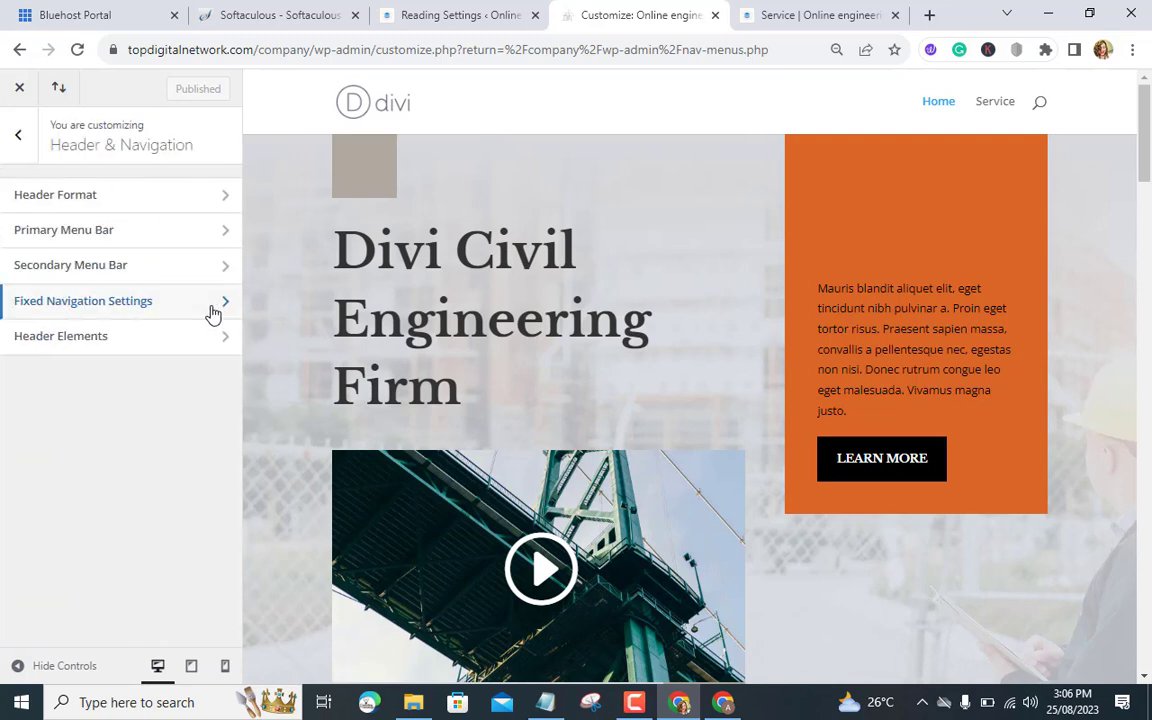
click(201, 203)
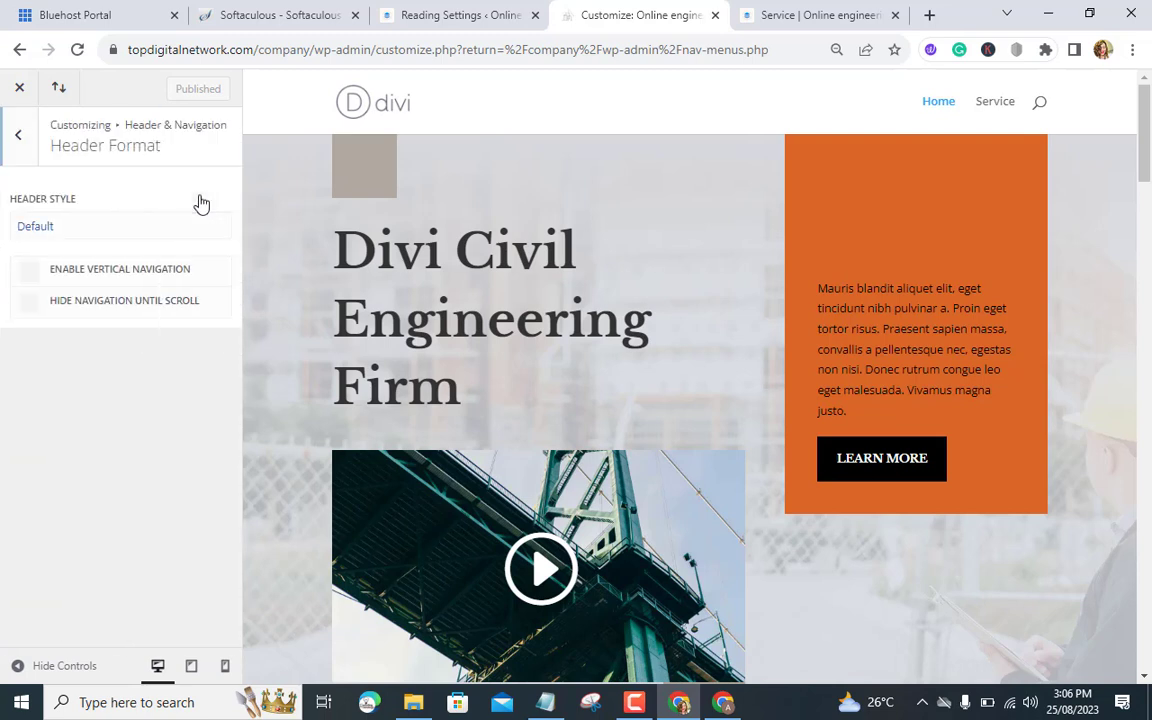
click(33, 159)
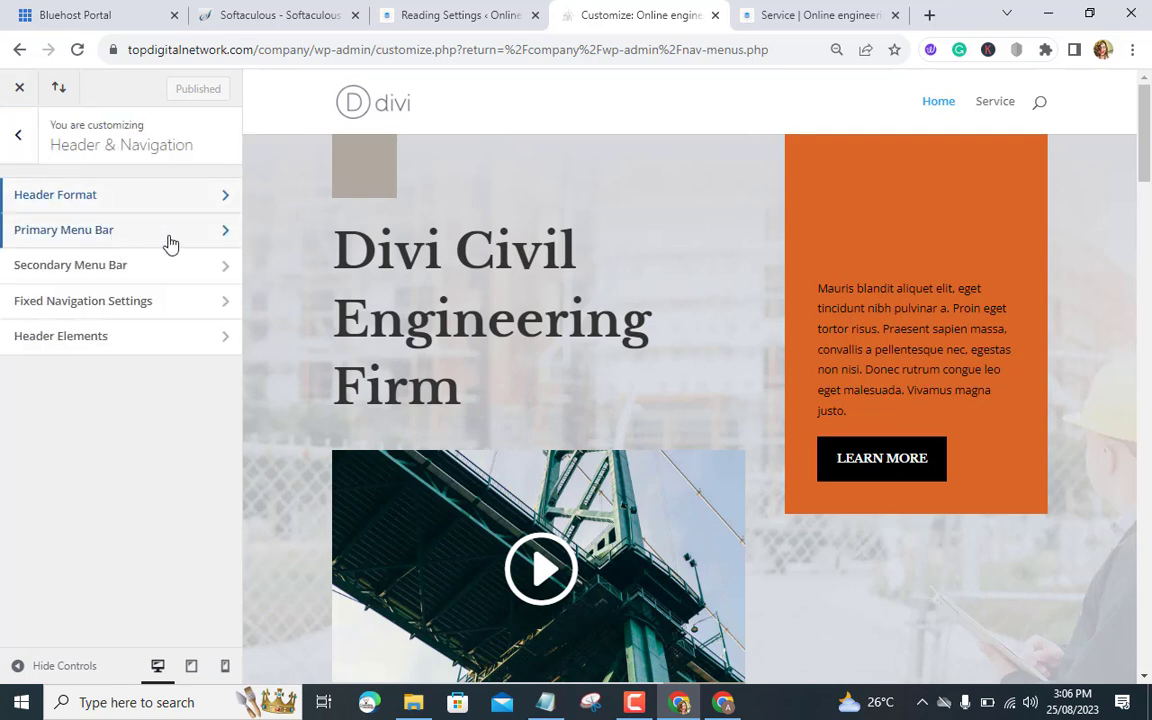
click(170, 244)
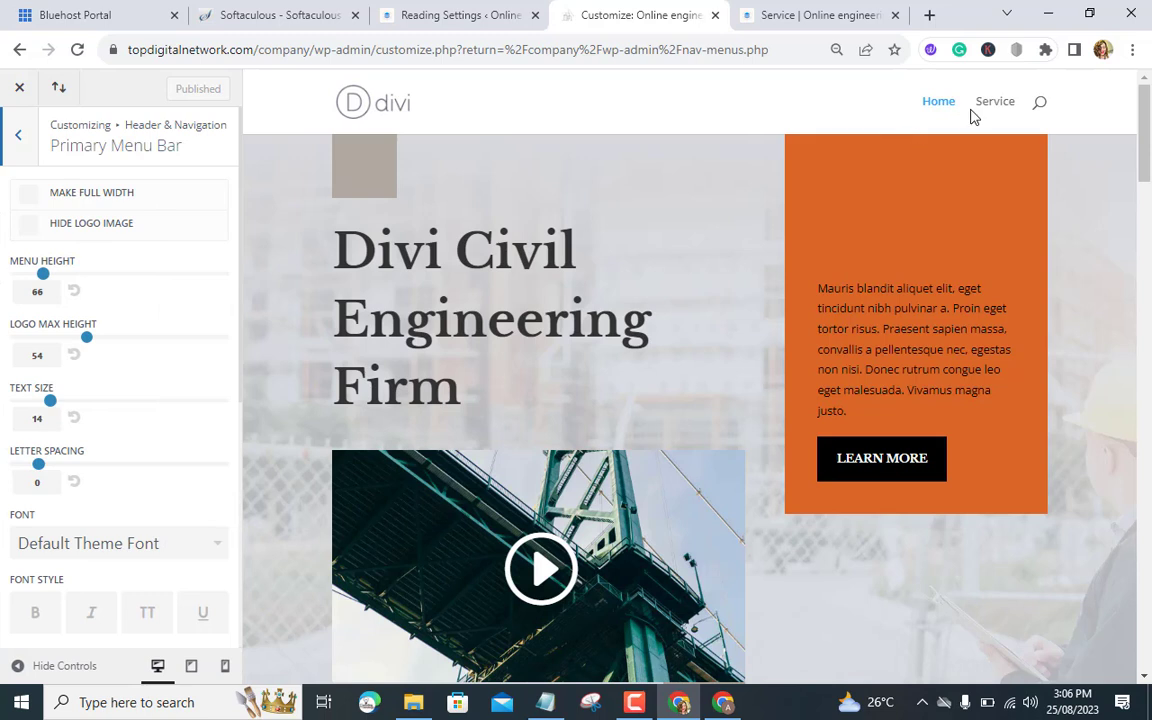
click(18, 134)
click(174, 204)
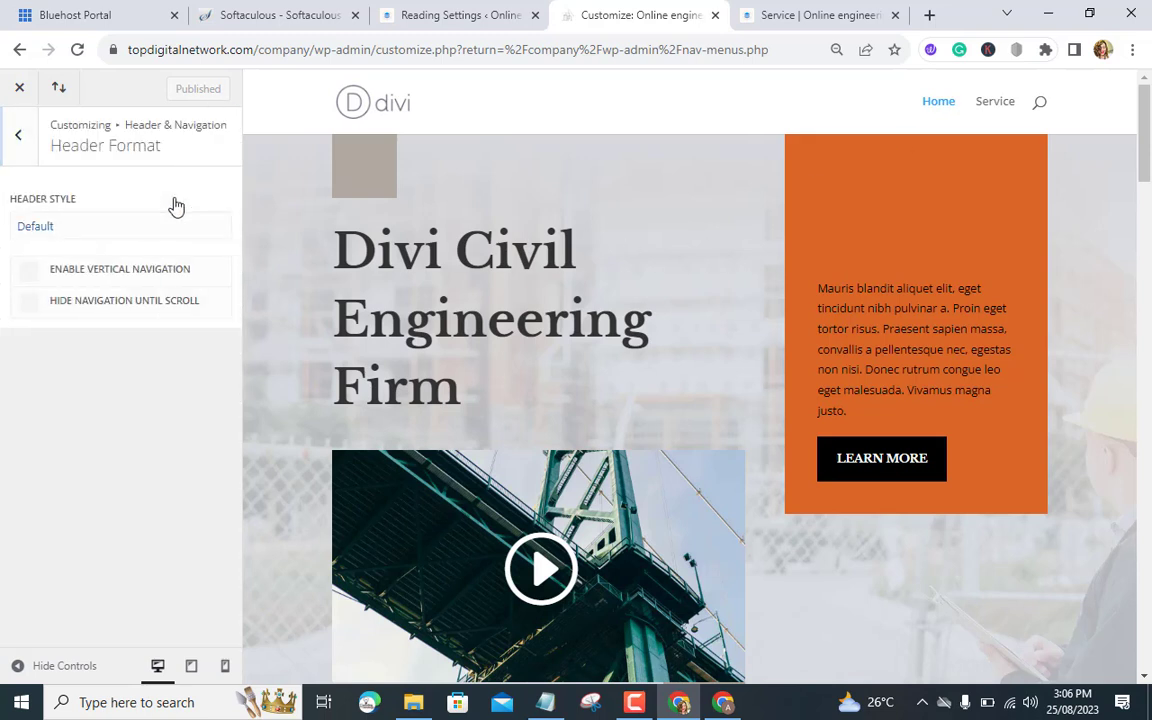
Examine the Primary Menu Bar settings under Header & Navigation, switching Hide Logo Image on and back off.
click(18, 136)
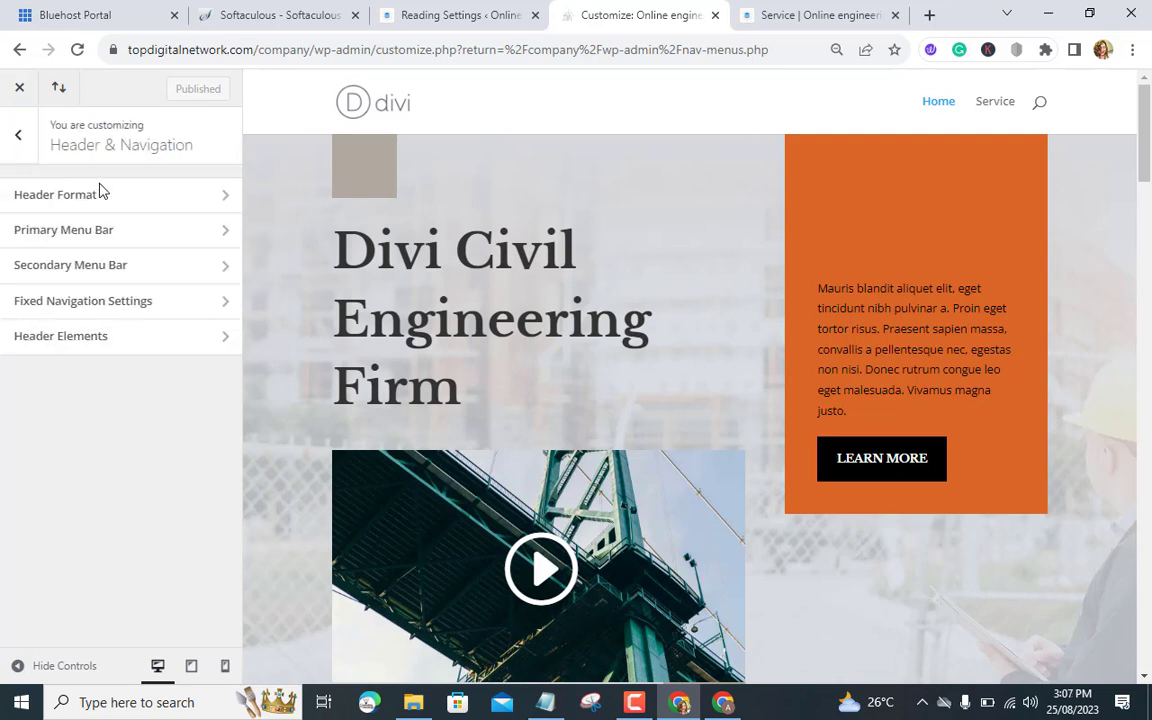
click(185, 233)
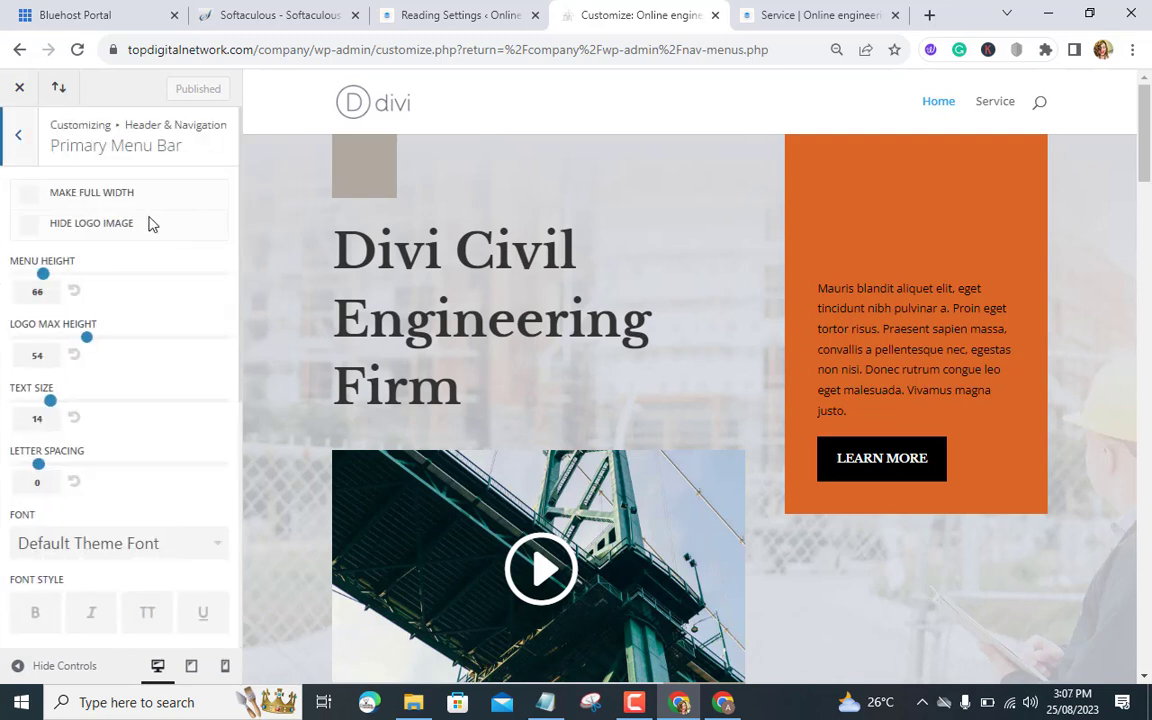
click(29, 224)
click(29, 226)
scroll(138, 262, down, 5)
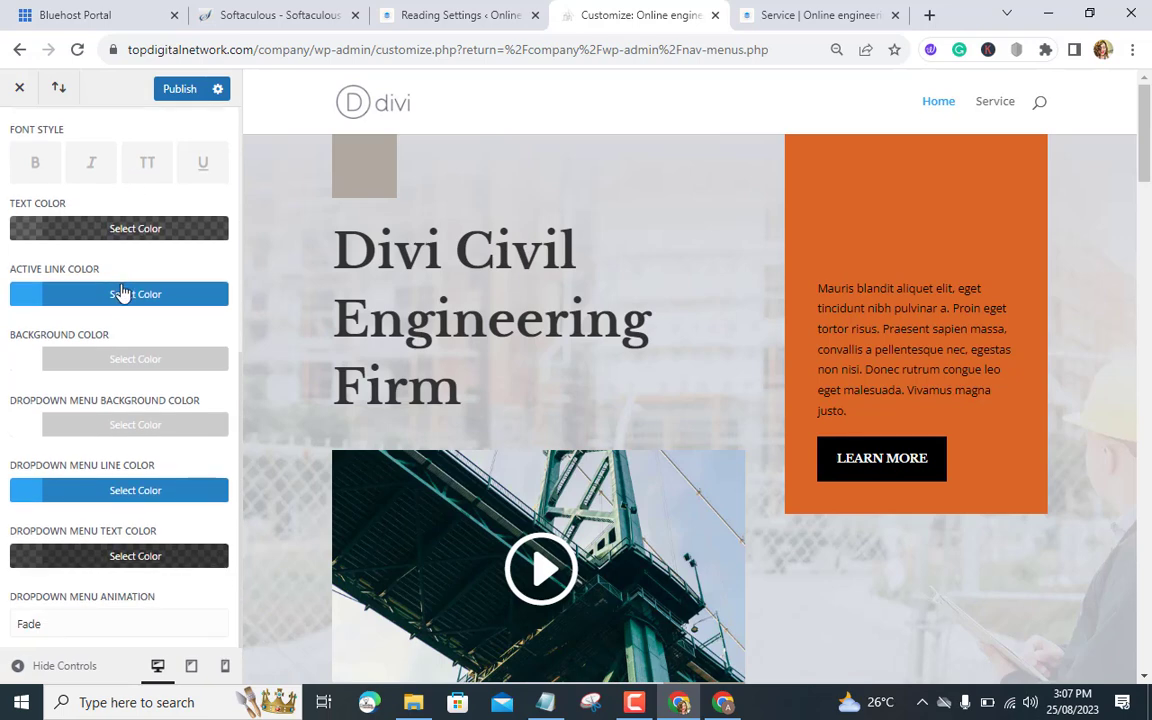
scroll(120, 292, up, 5)
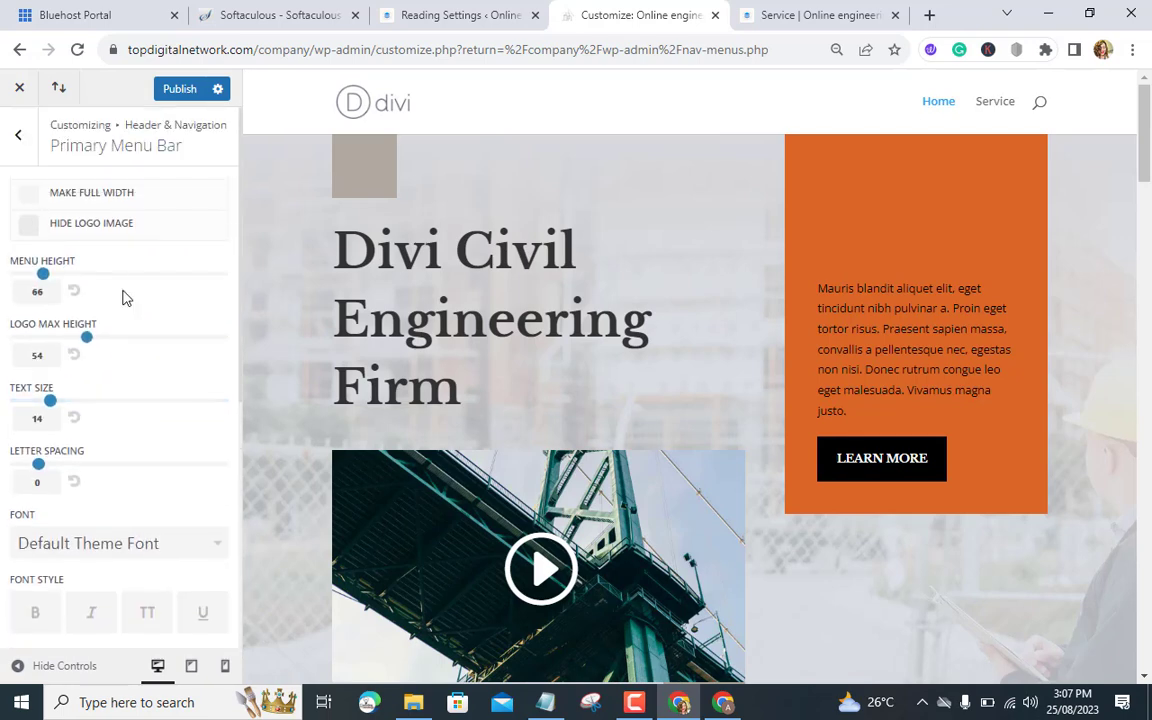
Publish the customizer changes and close the customizer to return to the Menus page.
click(18, 134)
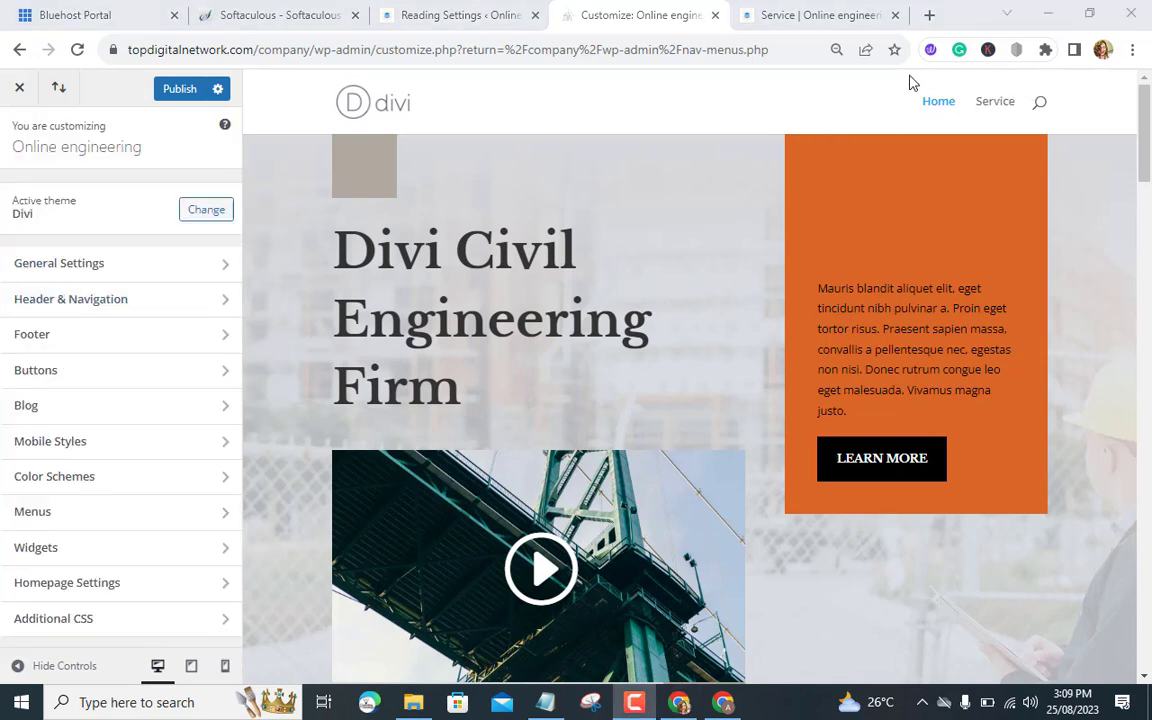
click(177, 91)
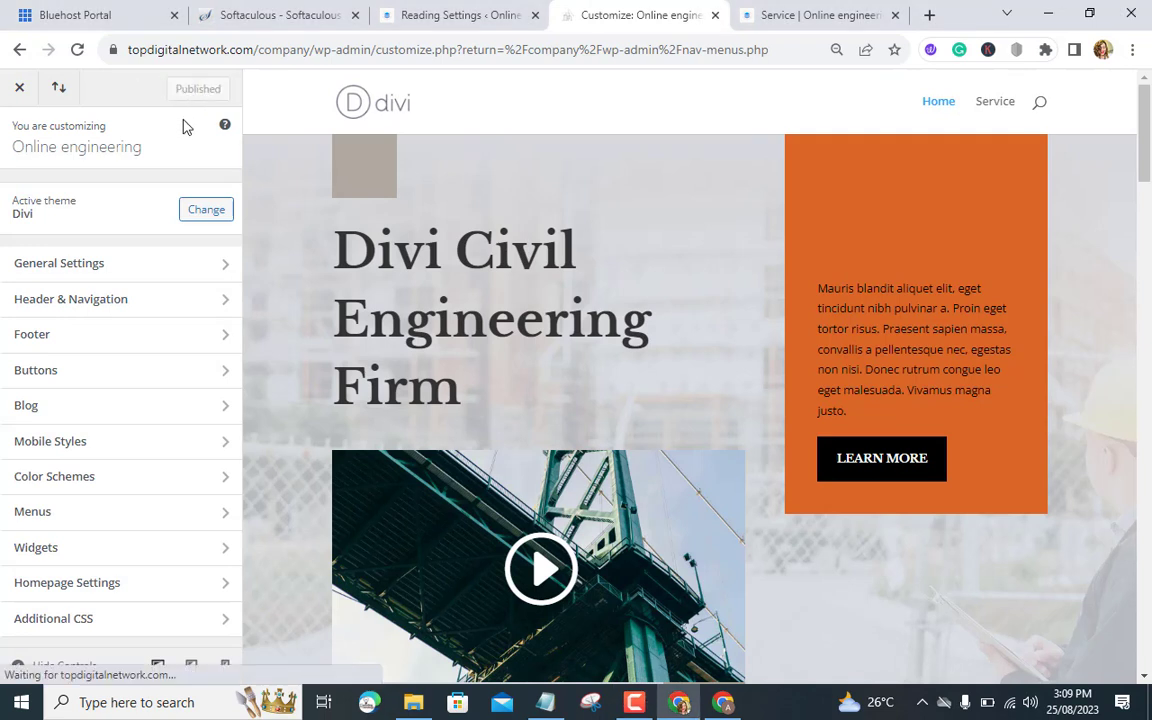
click(25, 99)
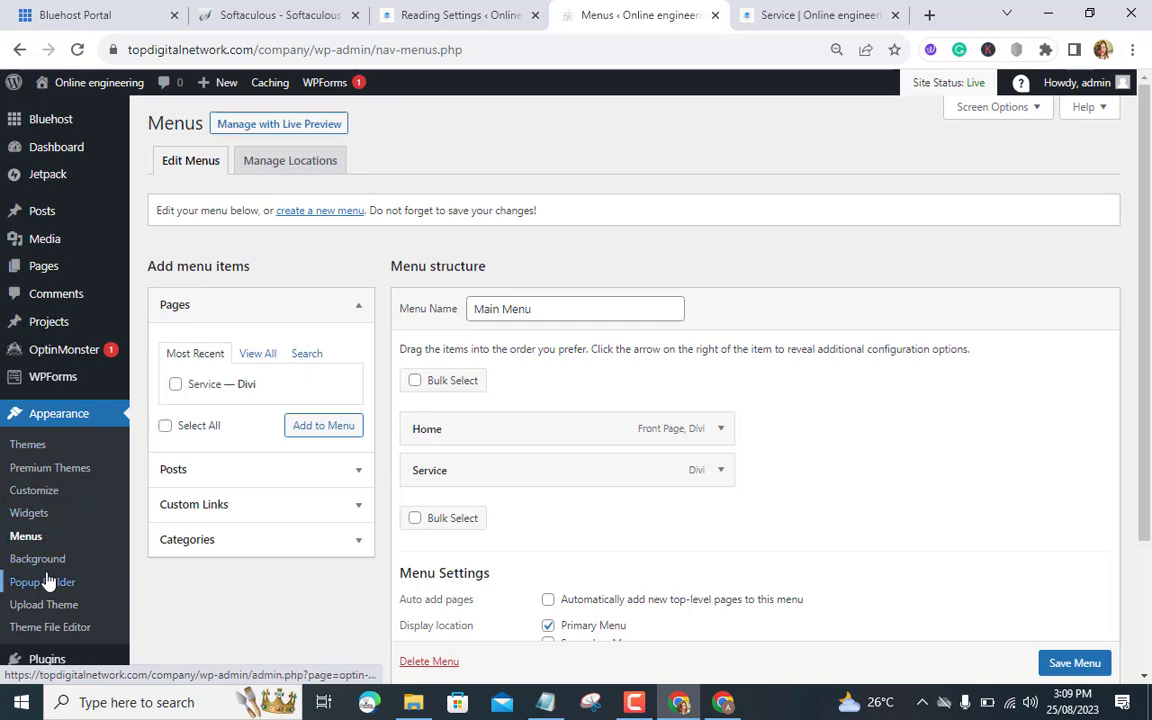
Open the Divi Theme Options page in the WordPress dashboard.
scroll(42, 497, down, 3)
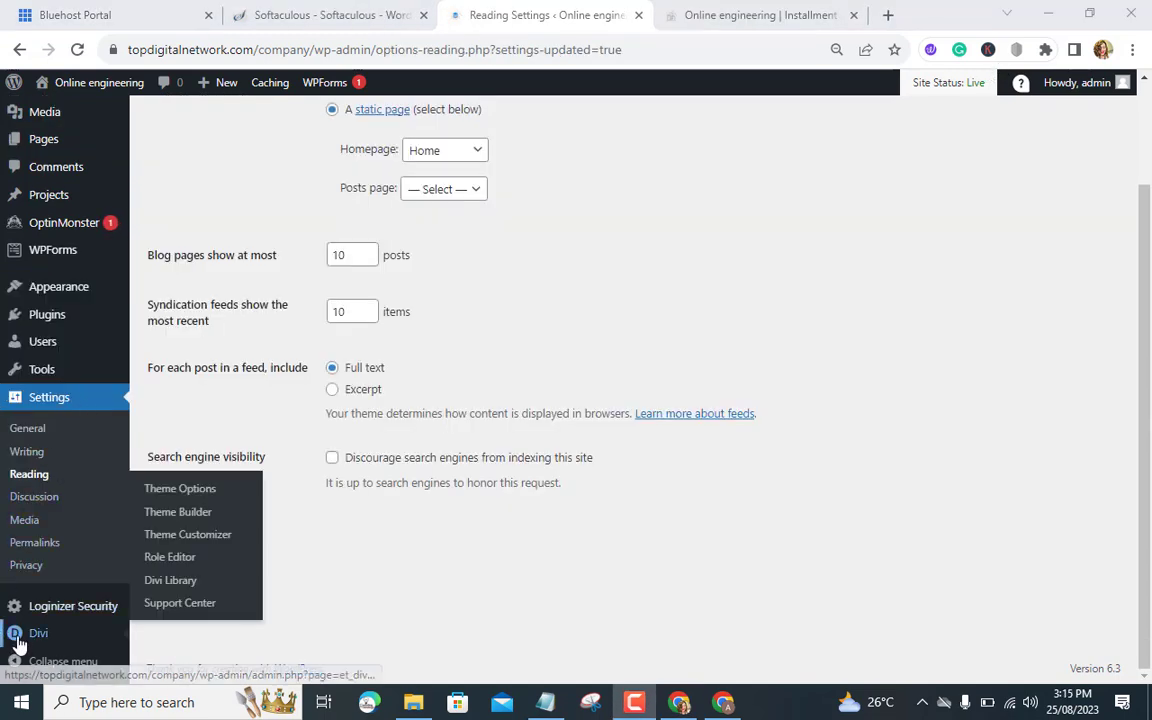
mouse_move(30, 631)
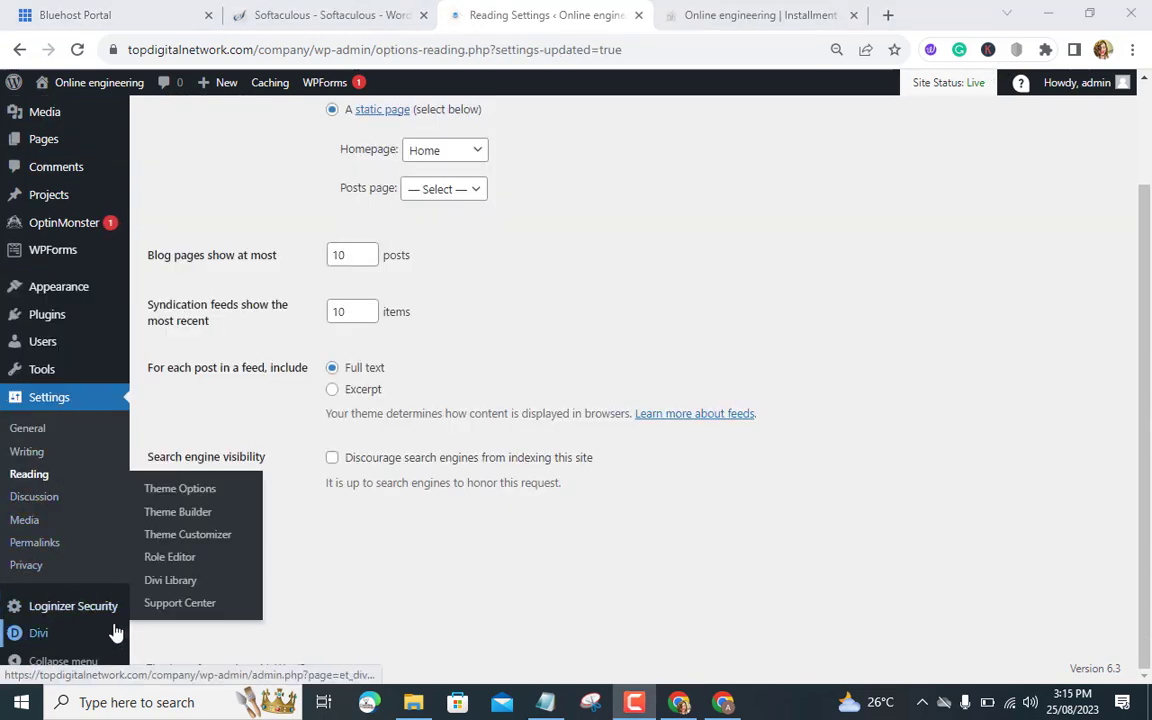
click(186, 492)
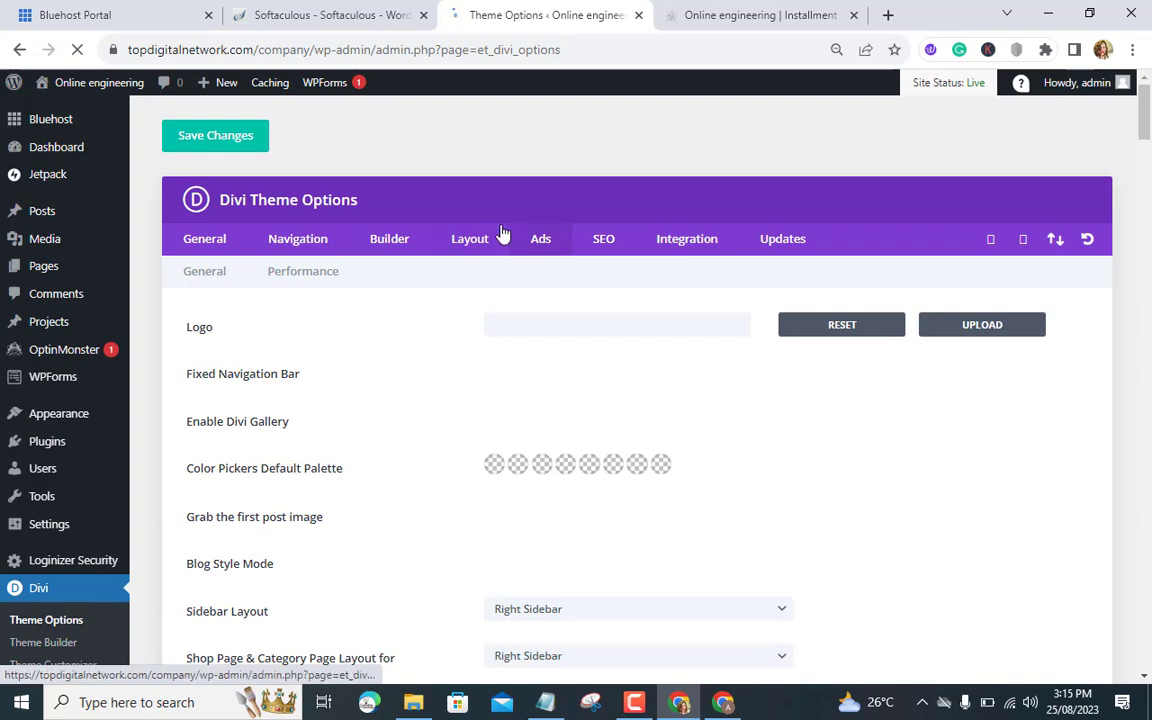
Examine the General settings in Divi Theme Options, from the logo and social icons through to the post display options.
scroll(358, 420, down, 2)
scroll(358, 420, down, 1)
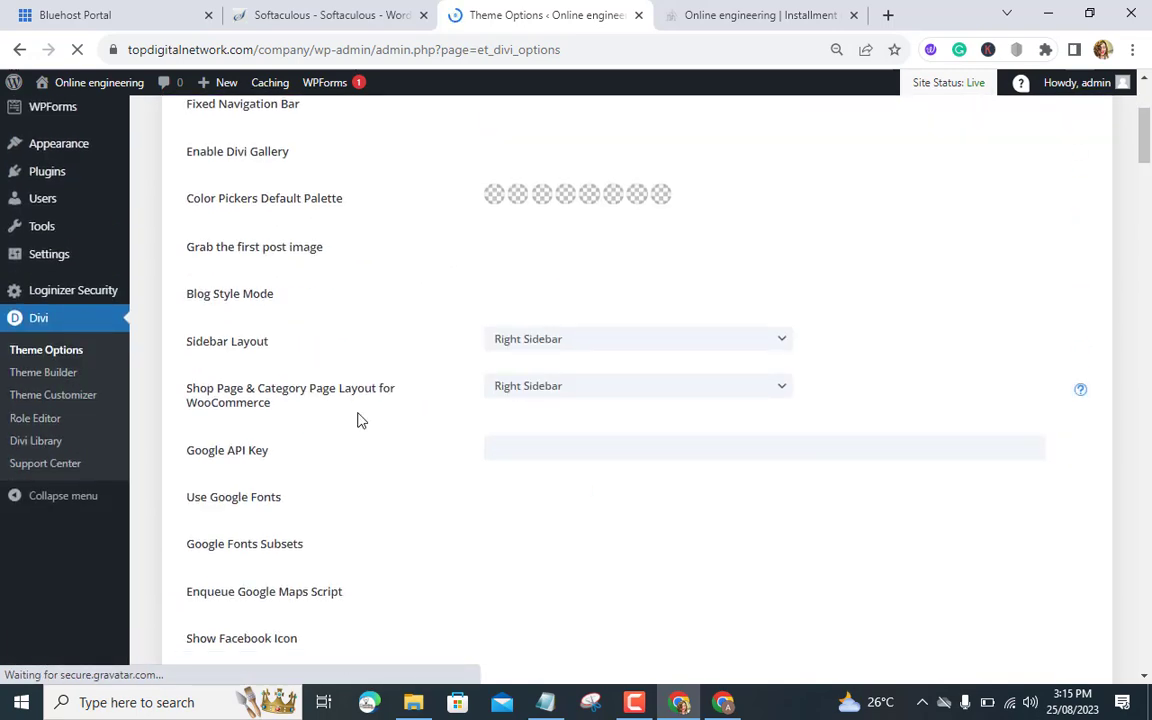
scroll(358, 420, down, 3)
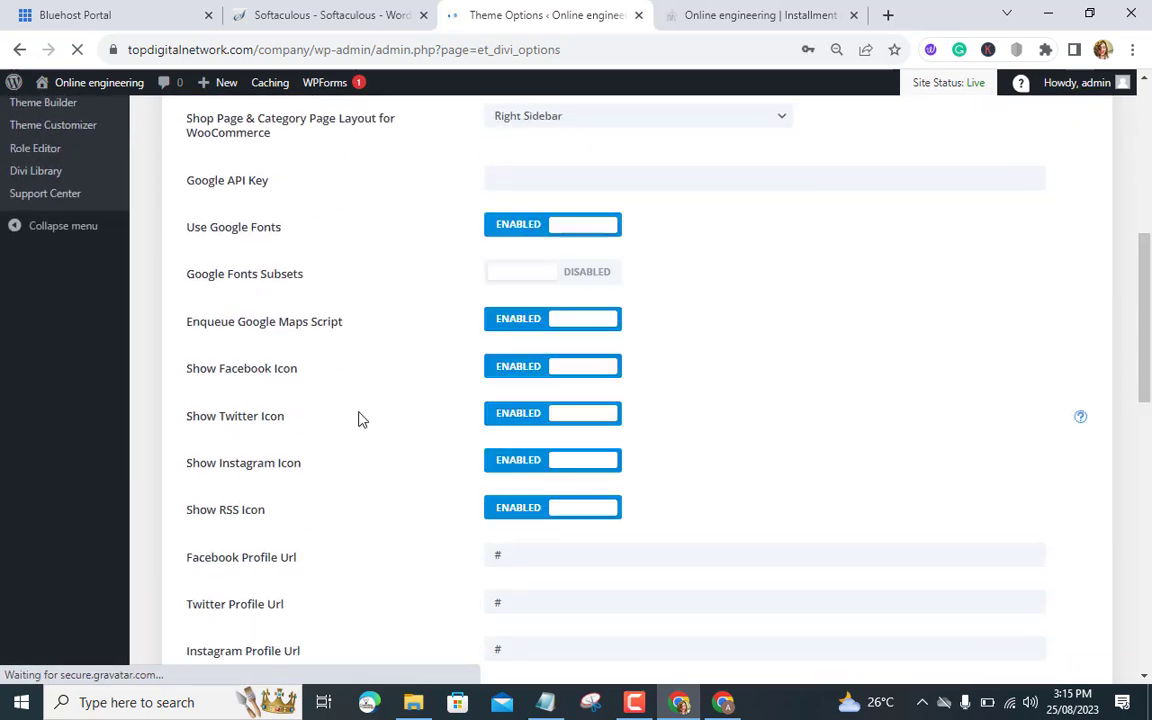
scroll(360, 420, down, 3)
scroll(380, 420, down, 3)
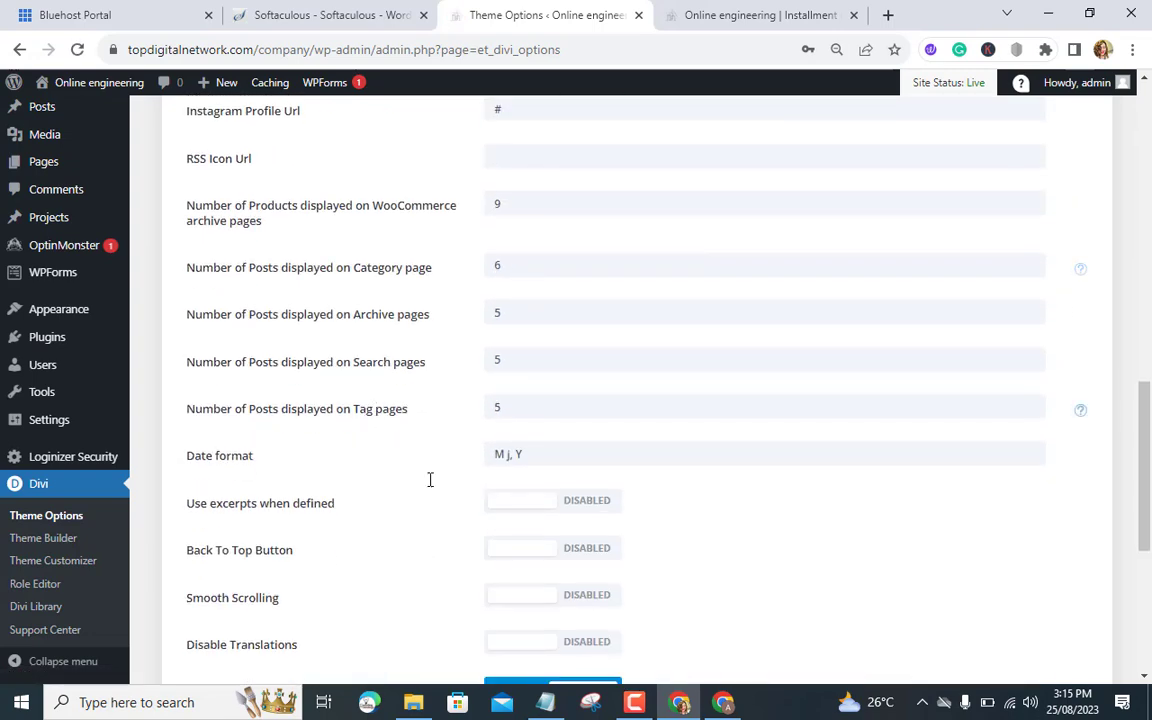
scroll(455, 480, down, 3)
scroll(450, 503, up, 15)
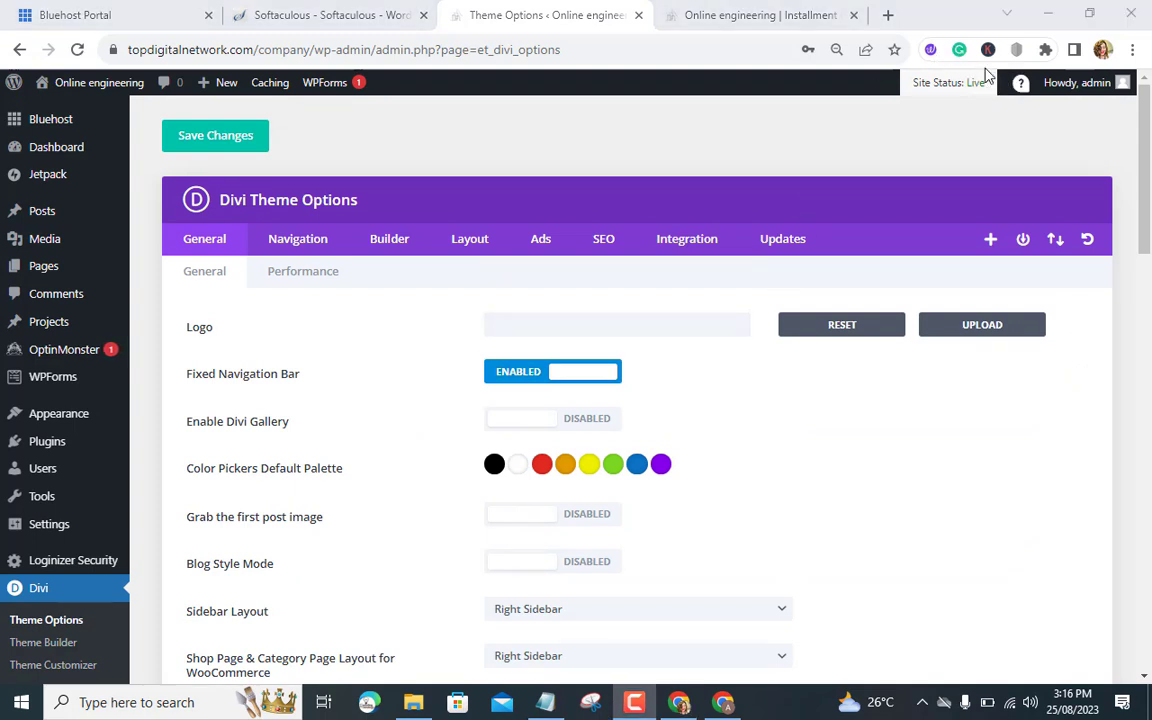
Copy the image address of the Divi logo in the site's header and open it in a new browser tab to read its size.
click(740, 14)
right_click(190, 141)
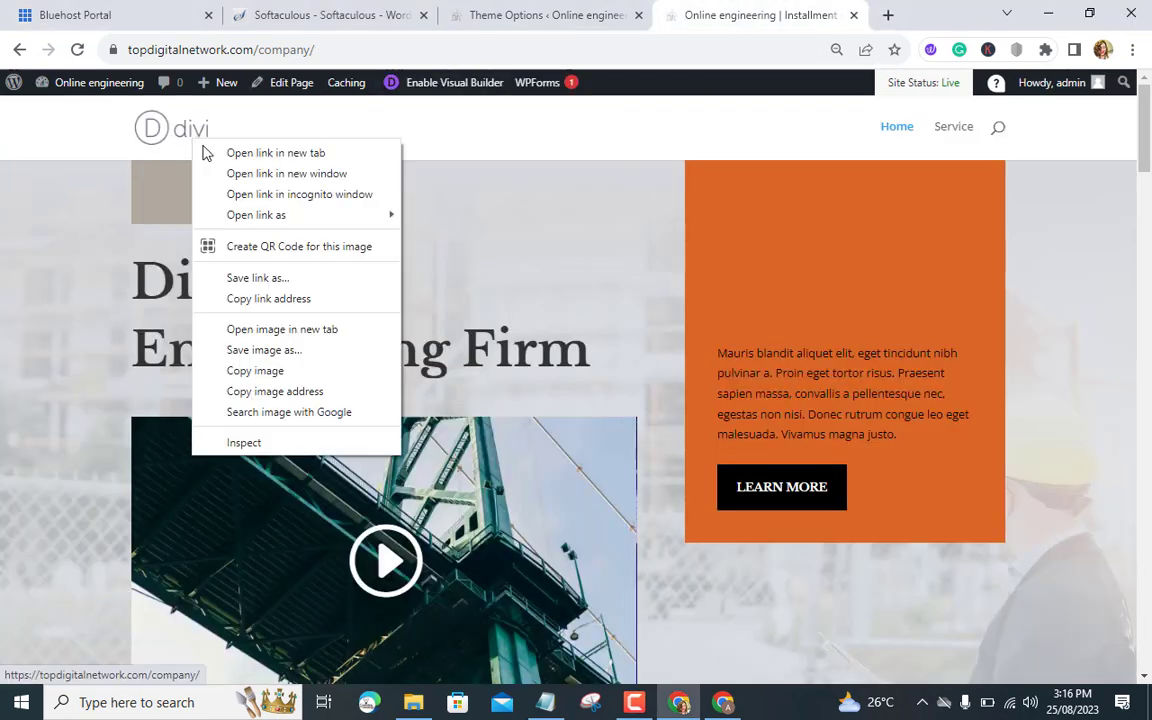
click(240, 391)
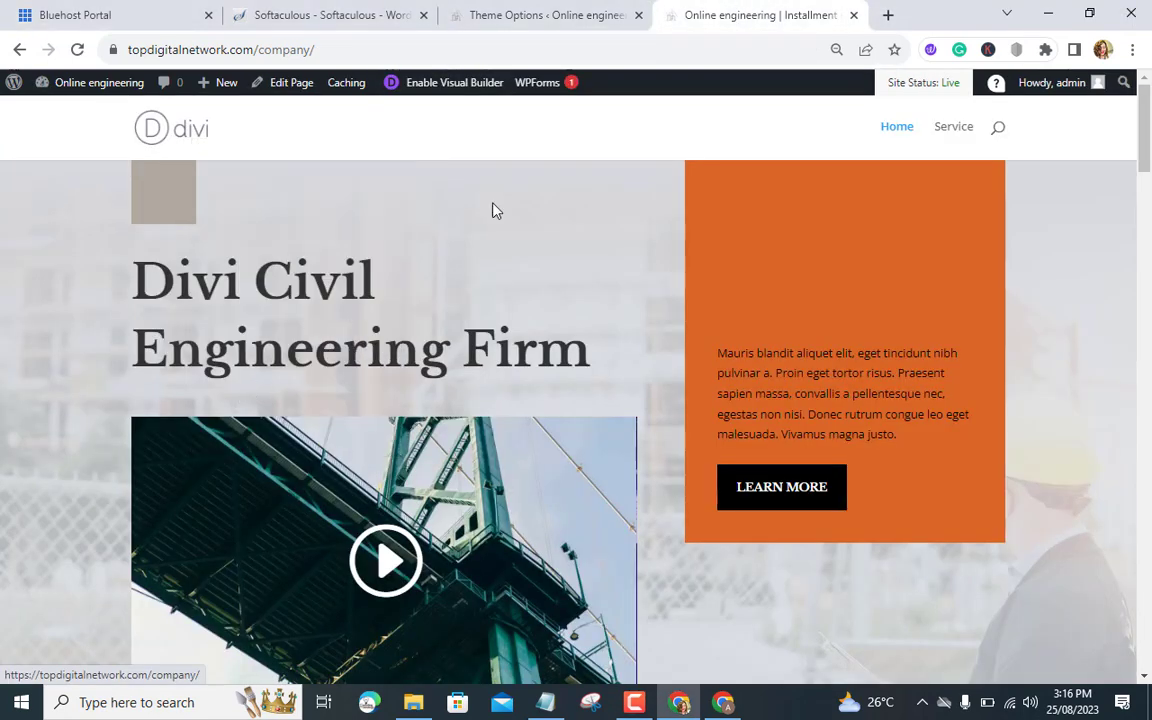
click(887, 16)
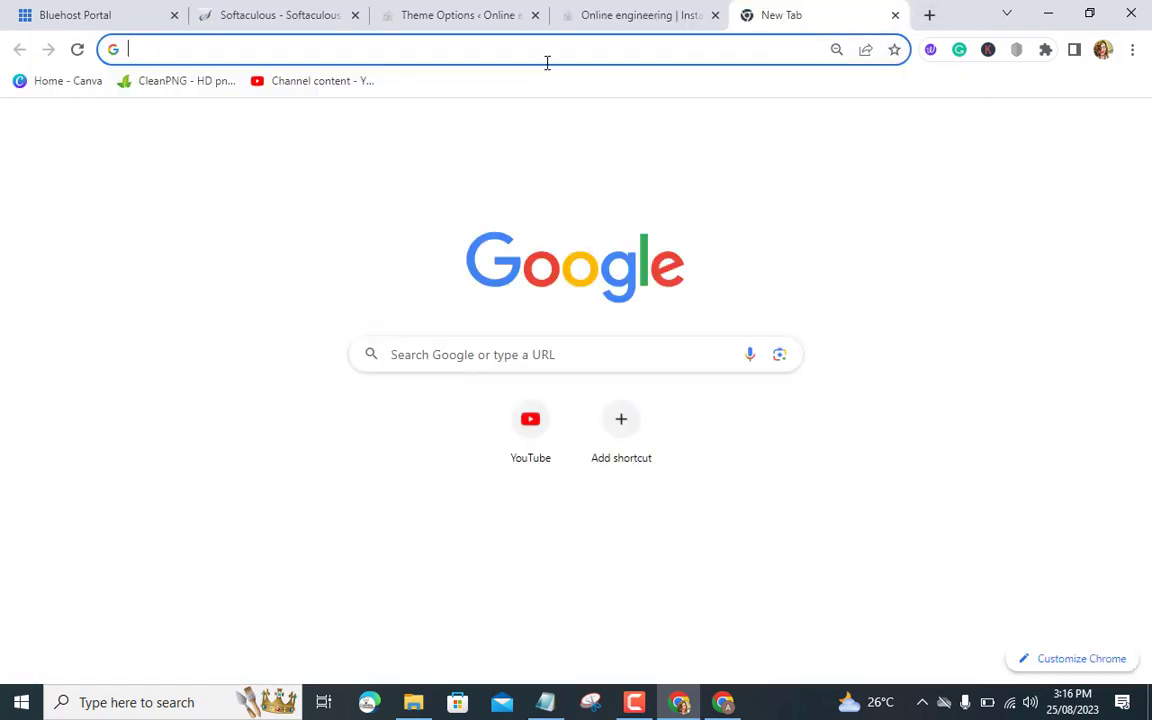
key(ctrl+v)
key(Return)
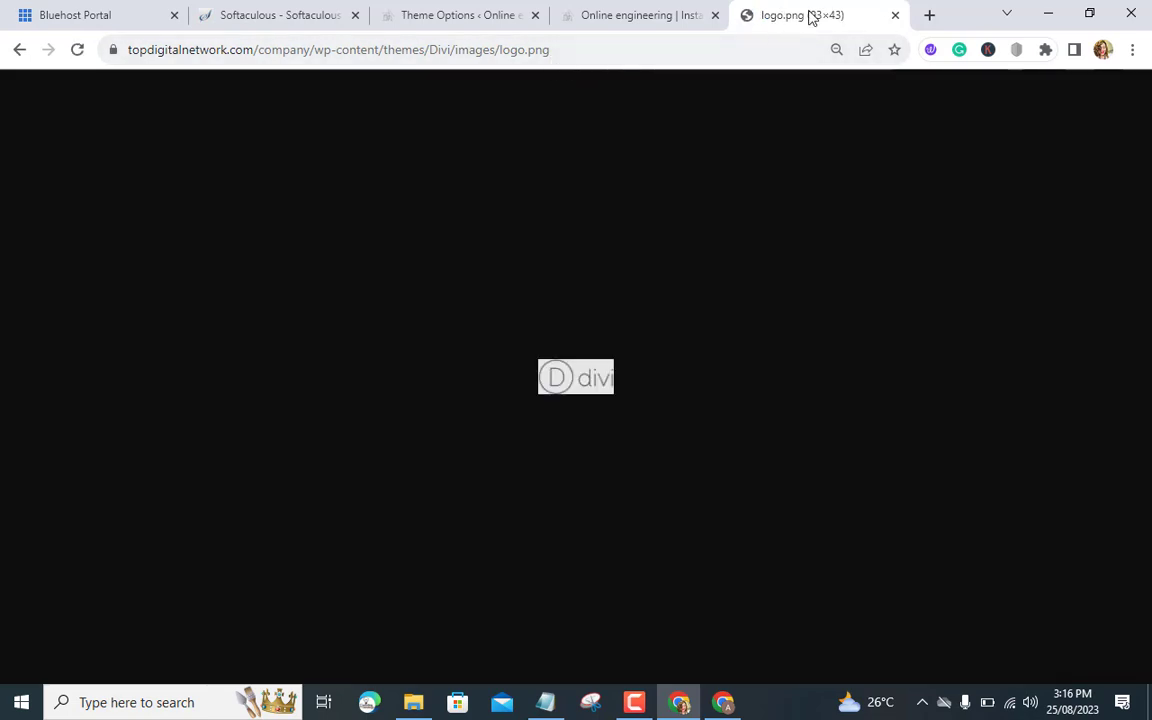
Switch to the Canva window, resume editing the locked logo design and resize it to 93 × 44 px.
click(712, 705)
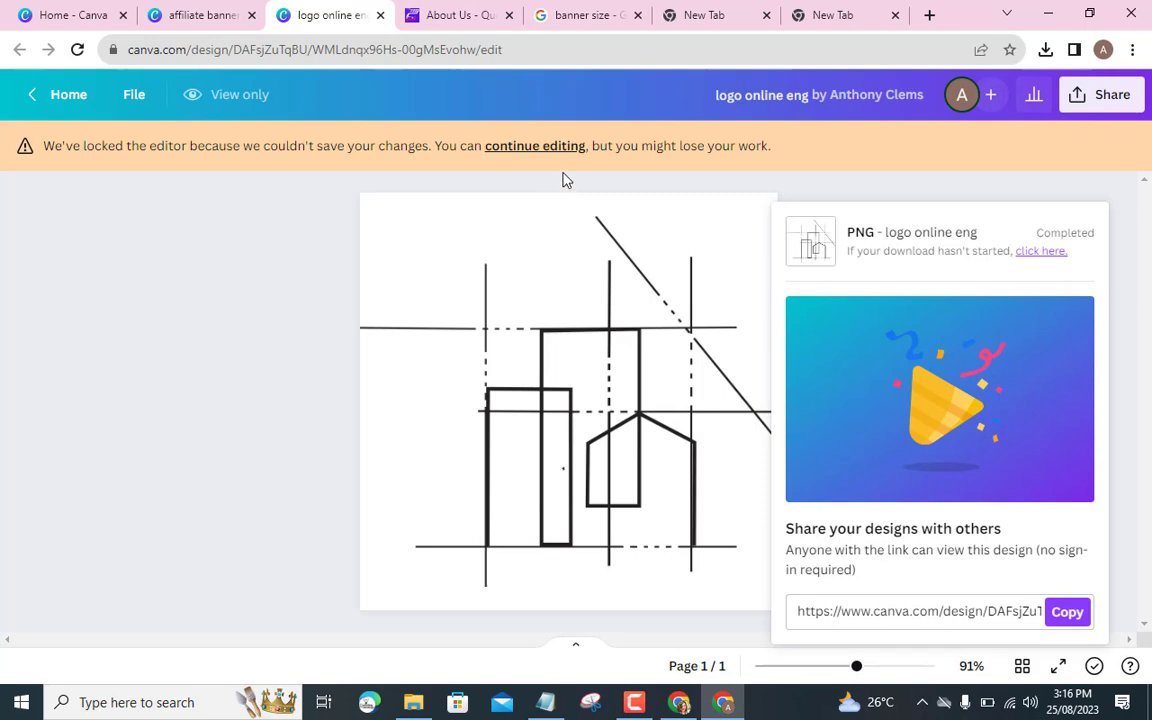
click(546, 148)
click(226, 99)
click(218, 96)
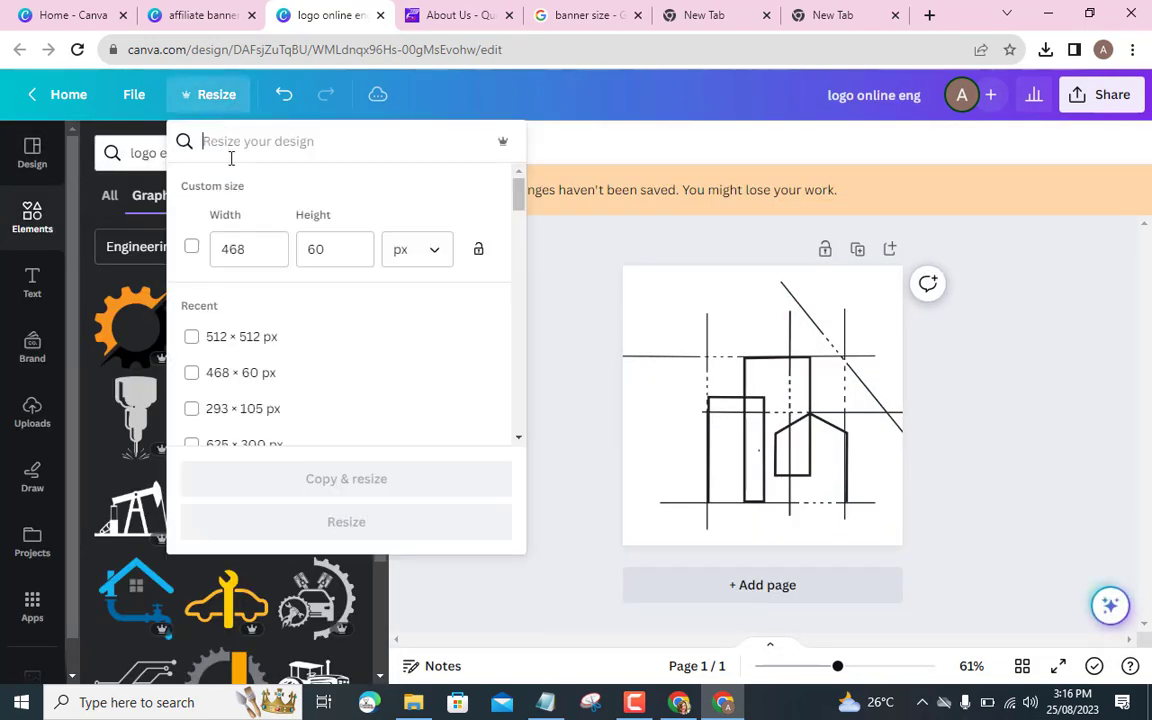
click(255, 259)
double_click(255, 259)
key(BackSpace)
text(93)
double_click(325, 246)
text(43)
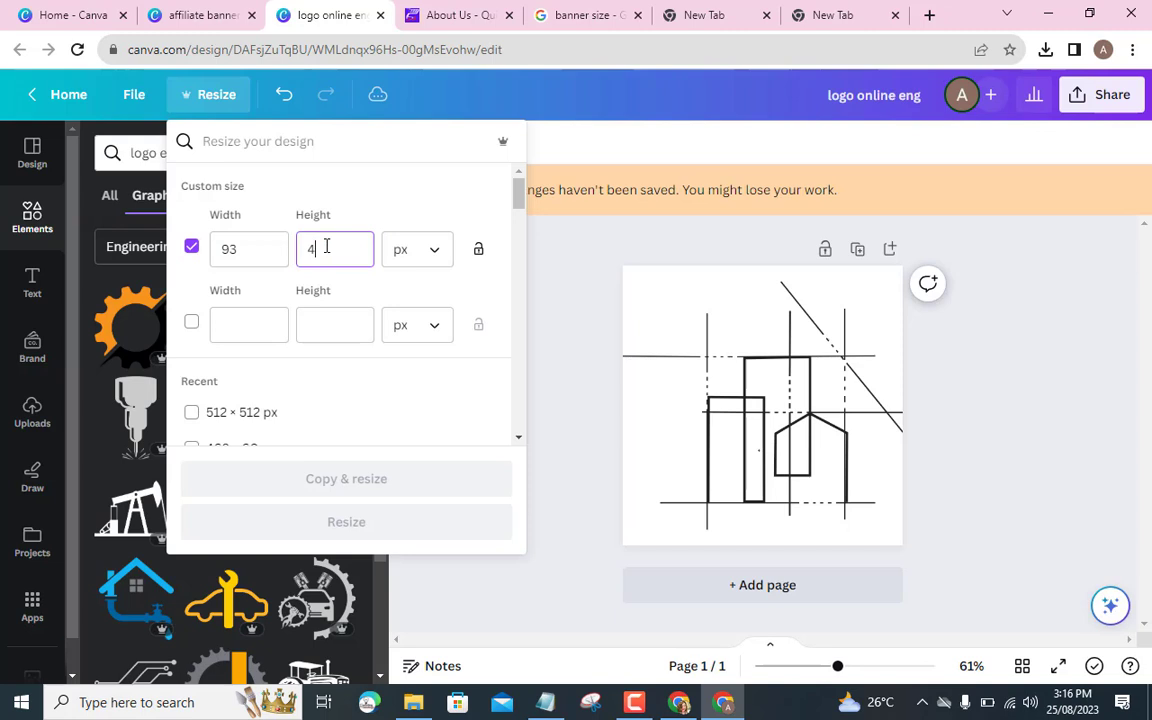
key(BackSpace)
text(4)
click(336, 514)
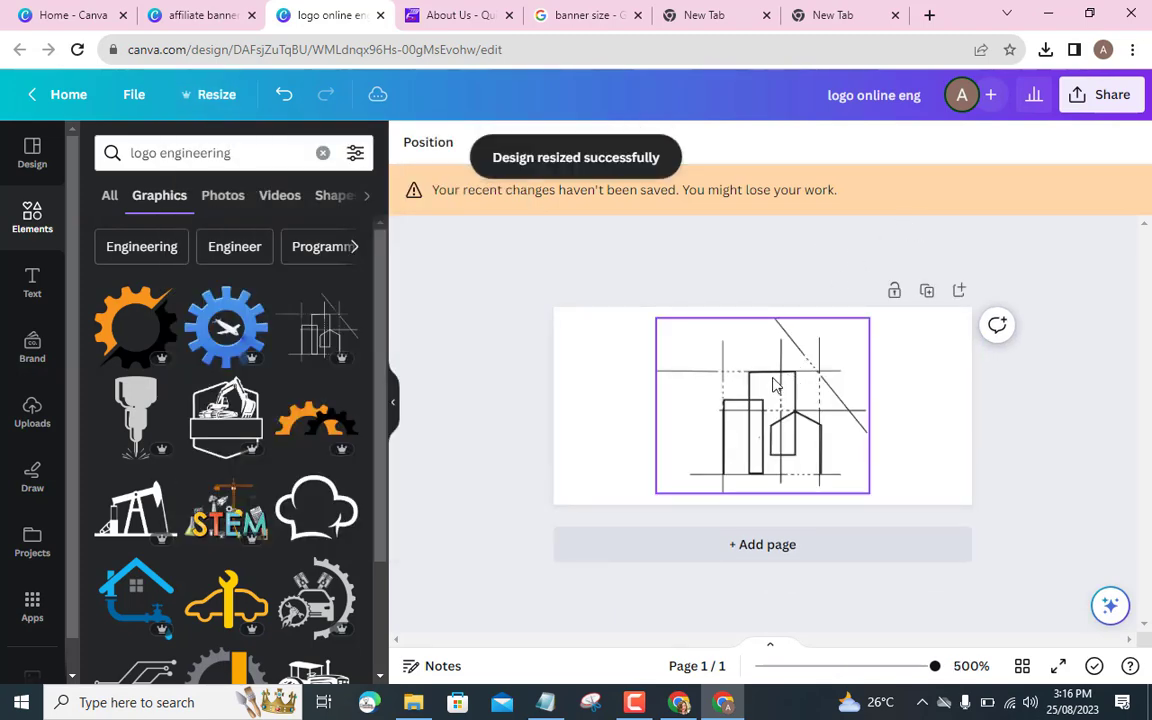
Move the building graphic to the left edge of the resized logo page.
click(773, 385)
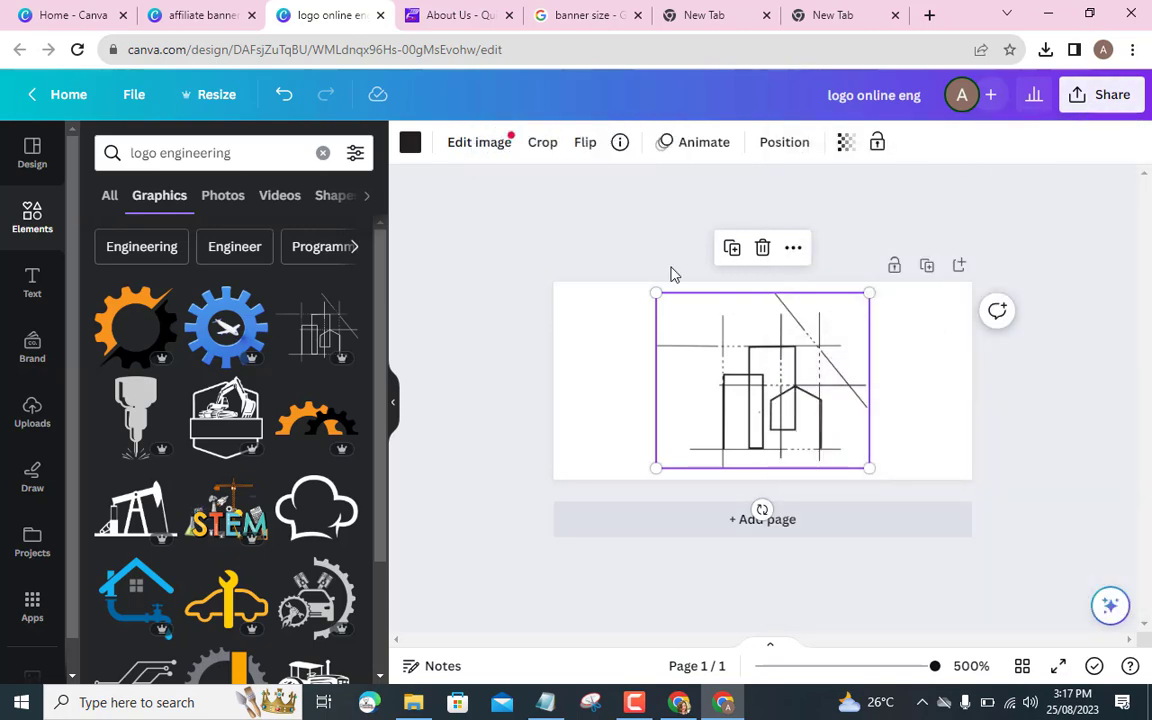
click(1040, 335)
drag(820, 405, 734, 416)
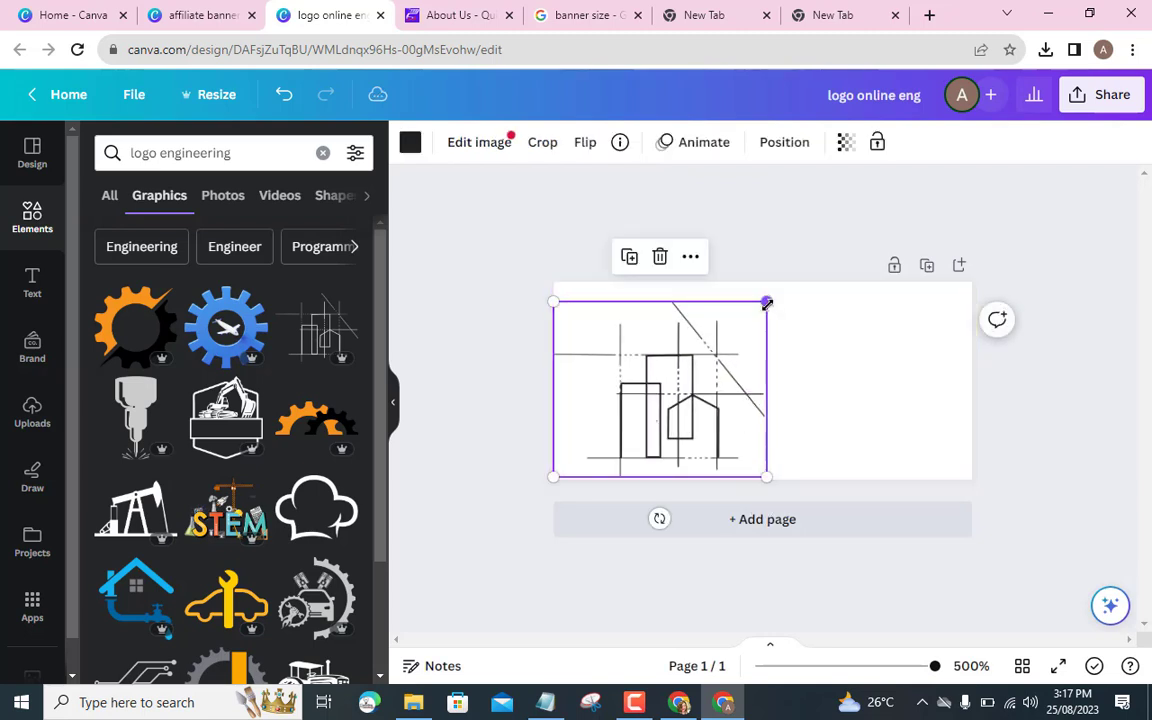
click(778, 323)
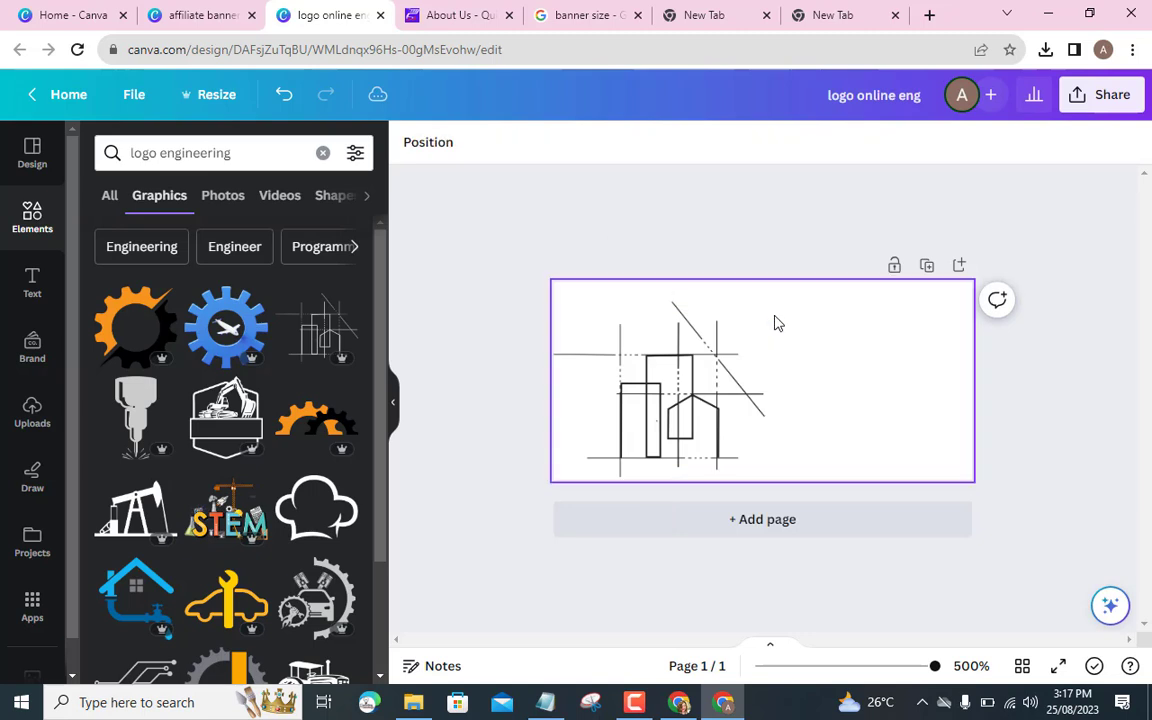
click(730, 340)
click(778, 305)
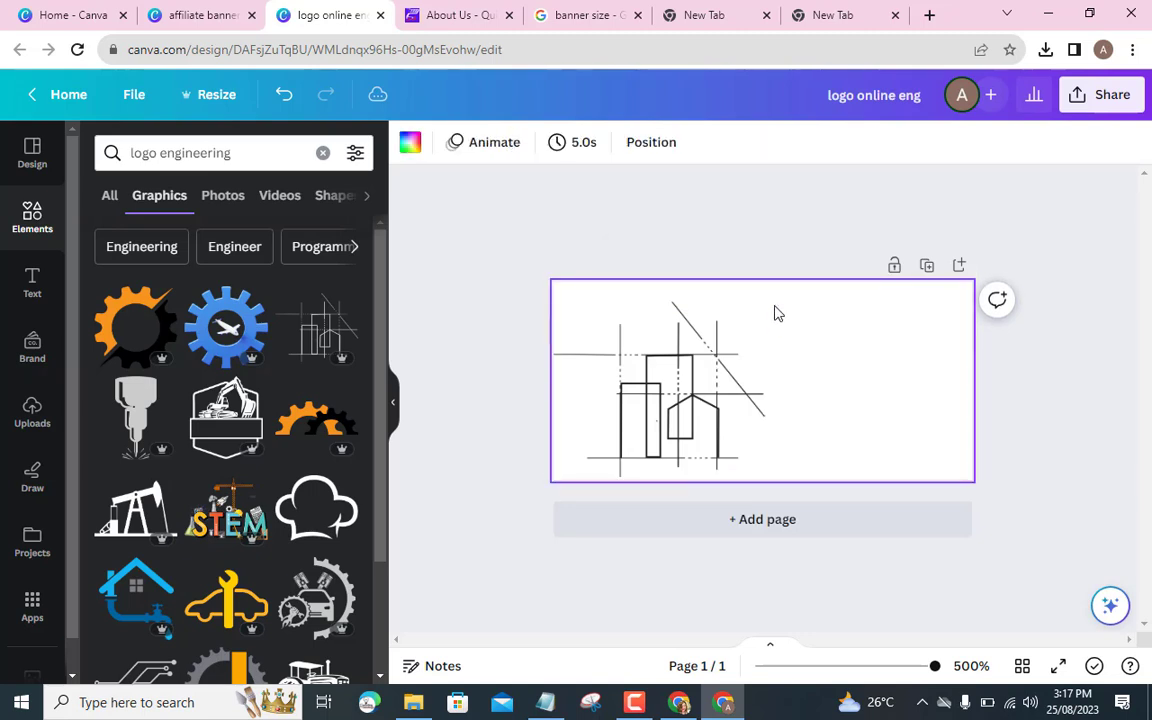
click(730, 348)
click(778, 303)
Add a subheading reading "ENGr" and enlarge it to font size 6.5 over the building graphic's lower right corner.
click(29, 295)
click(158, 391)
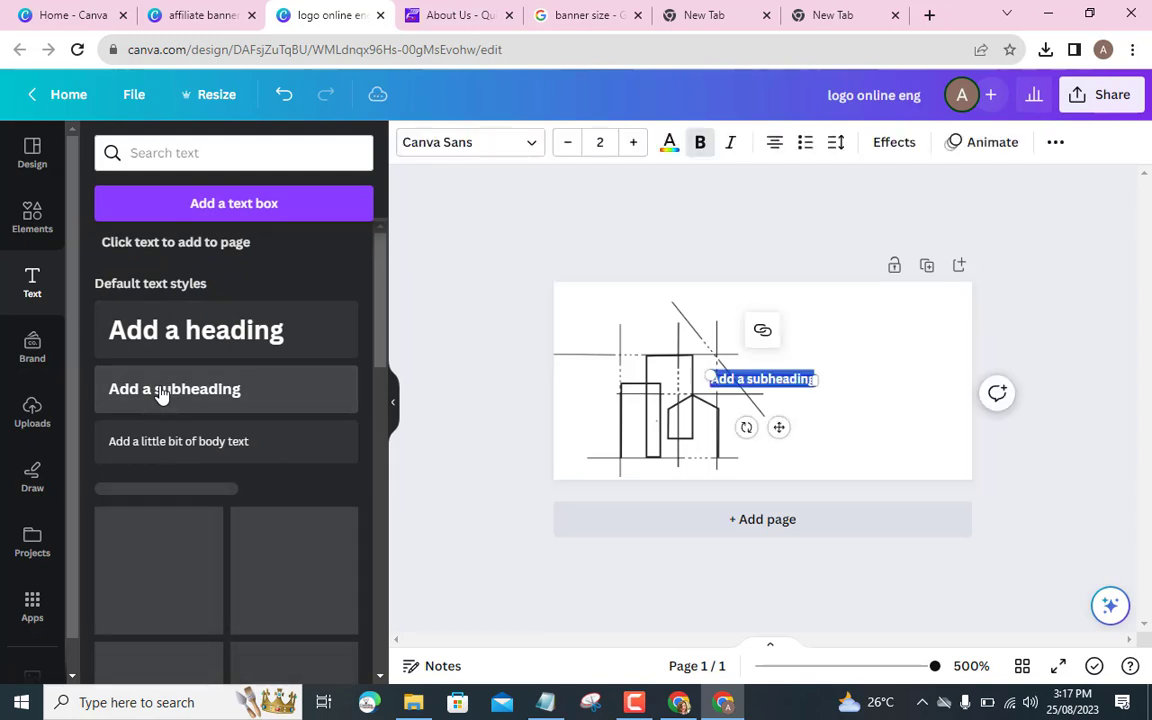
key(BackSpace)
text(ENG)
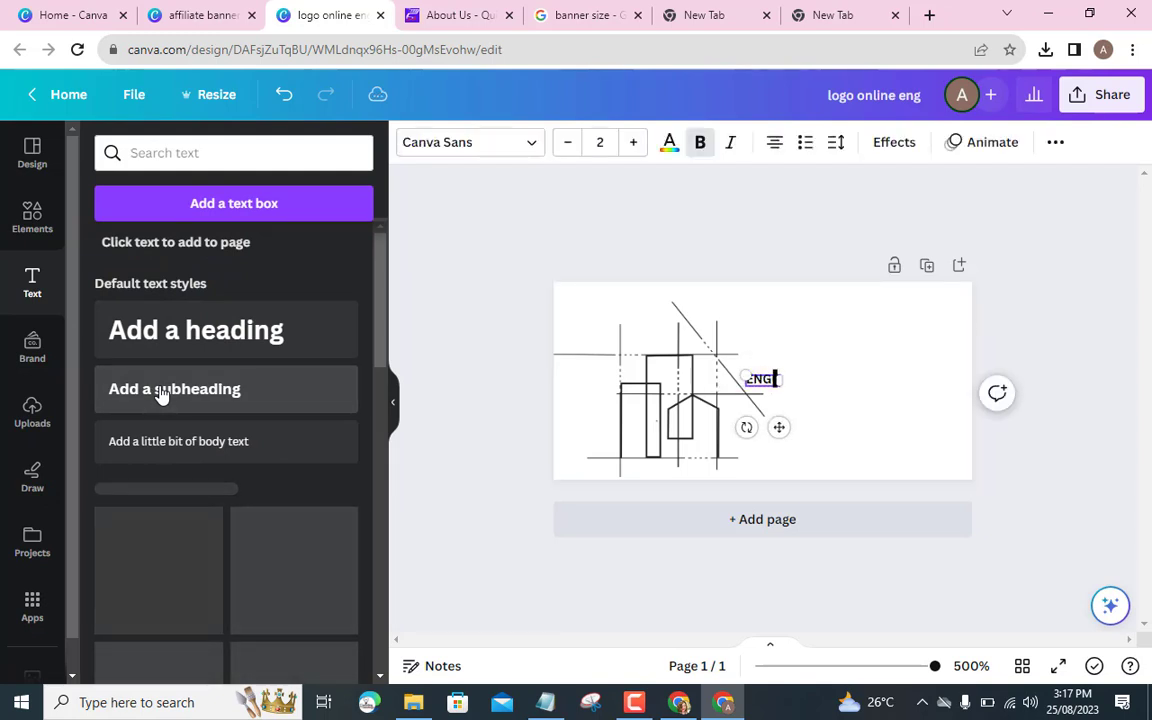
text(F)
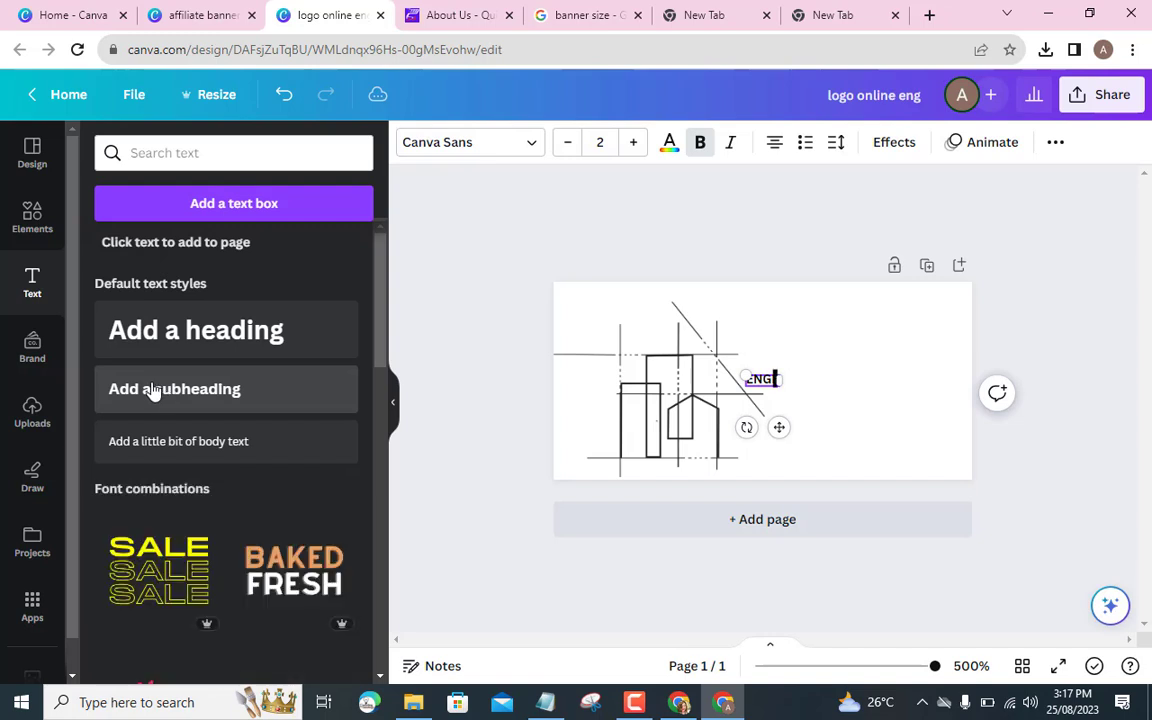
key(BackSpace)
key(BackSpace)
text(G)
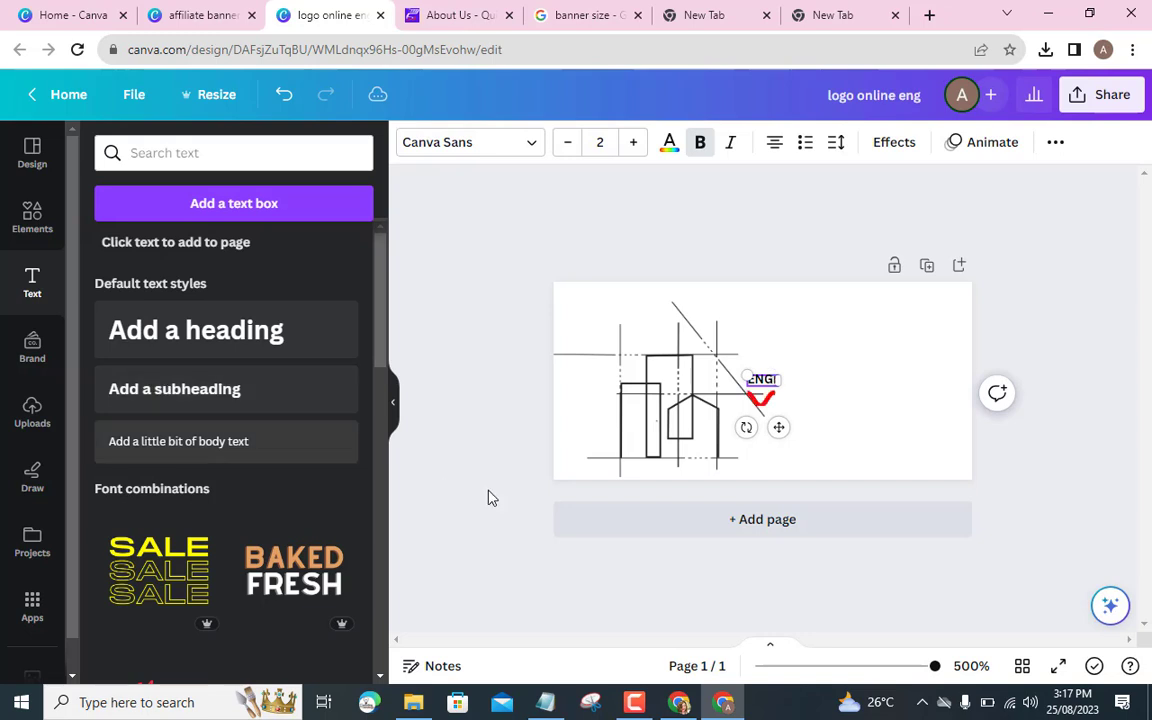
click(818, 385)
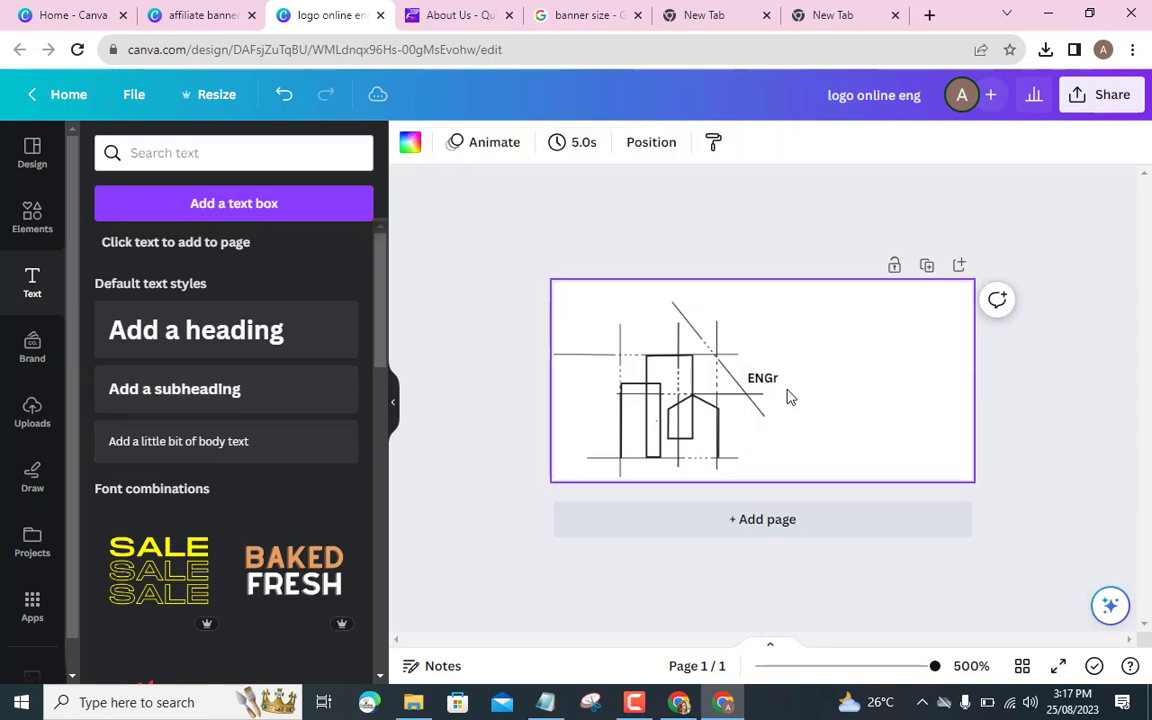
drag(764, 381, 790, 440)
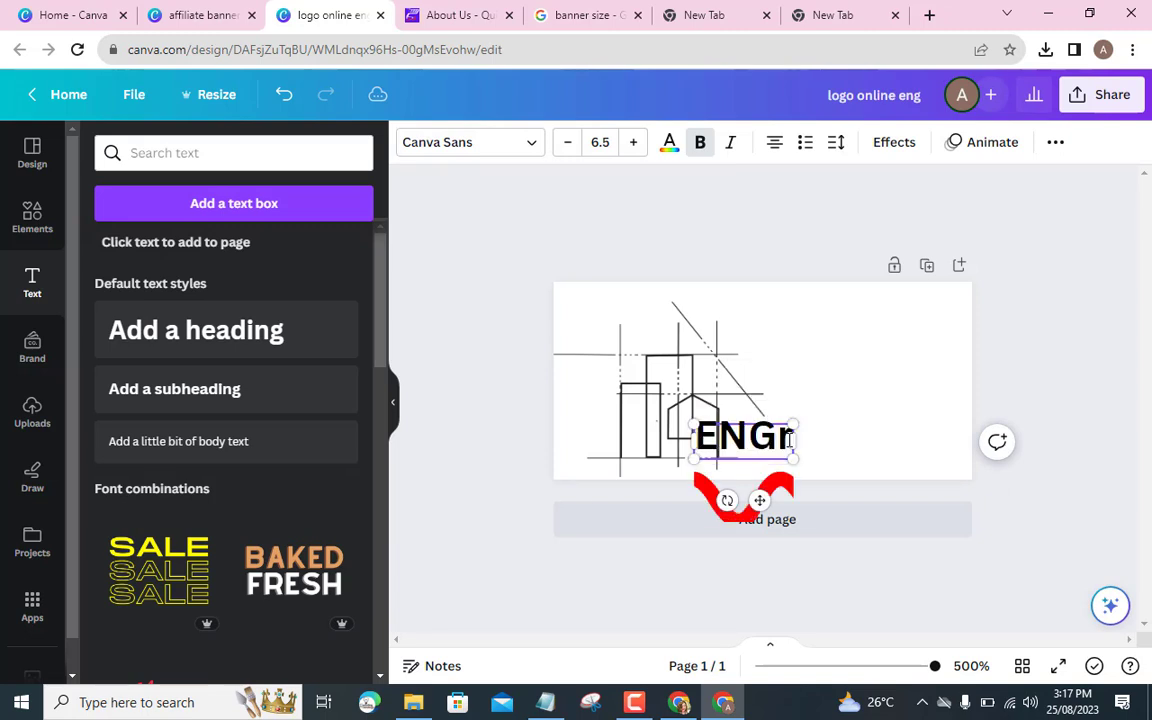
Change the subheading text to "ENGR" and place it just right of the building graphic's base.
key(BackSpace)
key(BackSpace)
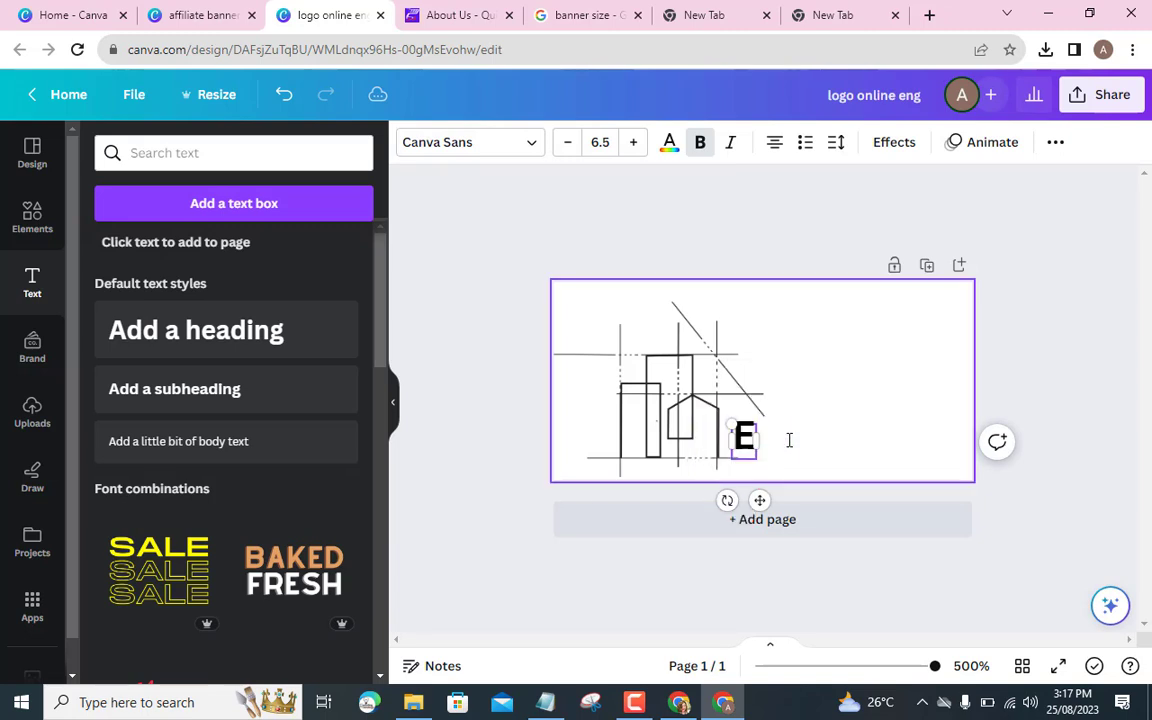
text(NGR)
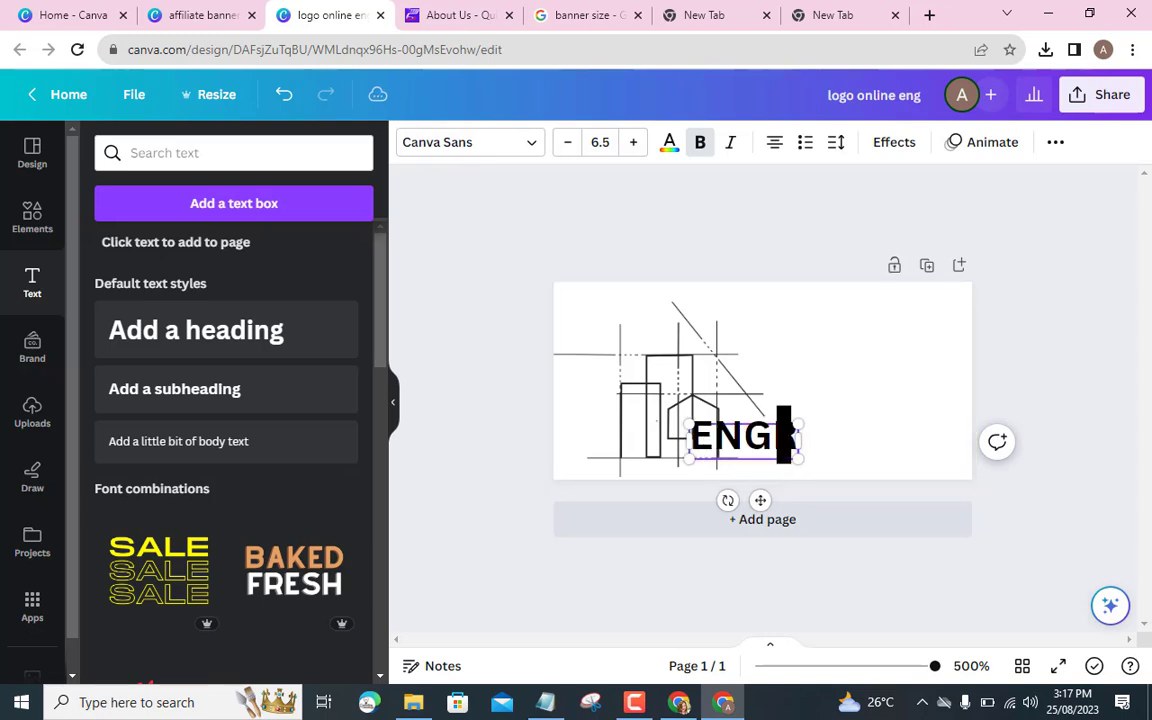
click(490, 470)
drag(773, 445, 808, 437)
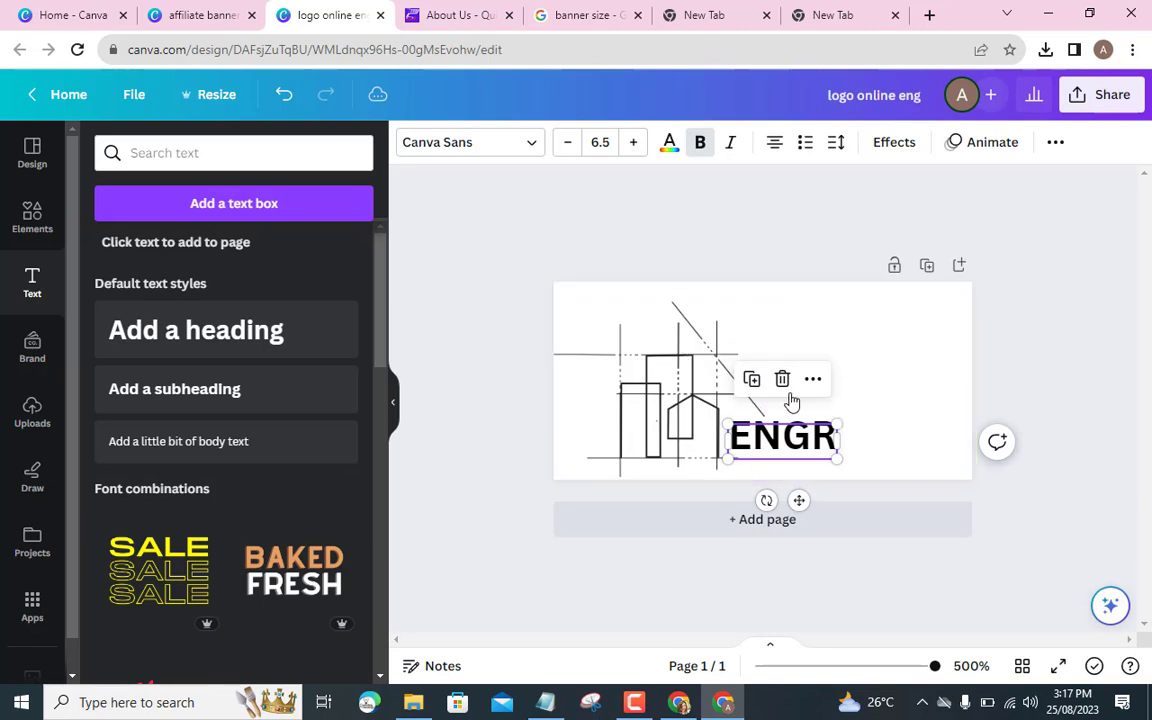
Download the finished ENGR logo design as a PNG with a transparent background.
click(1021, 370)
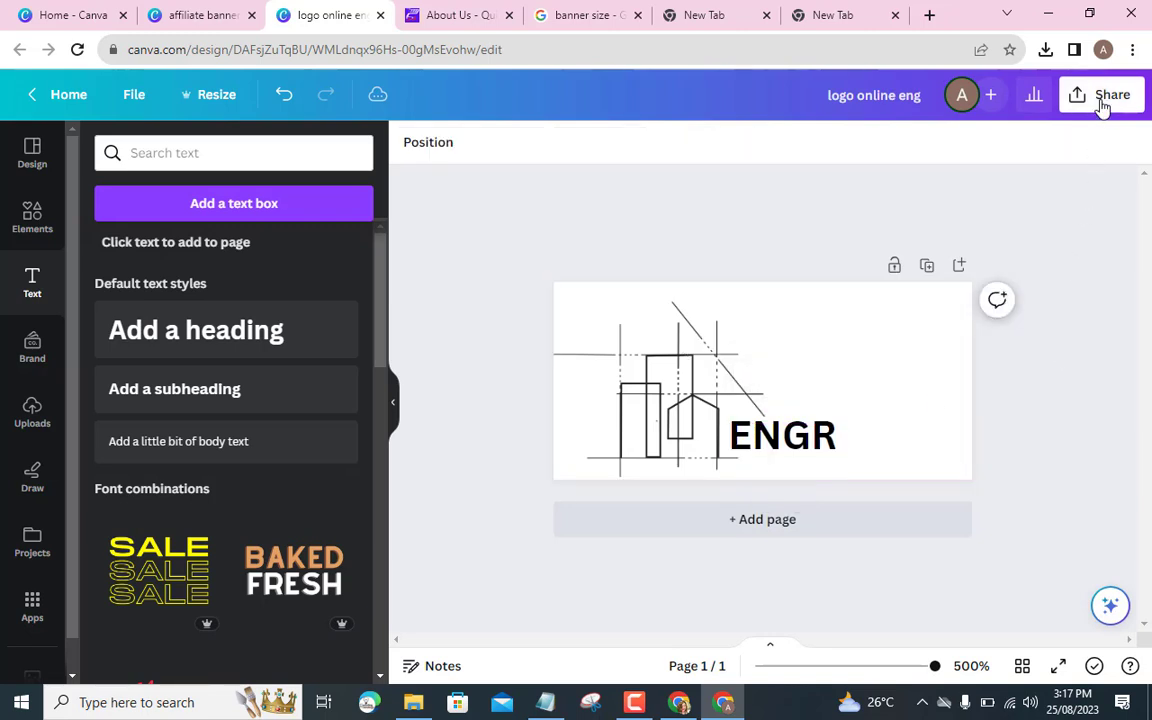
click(1102, 100)
key(Escape)
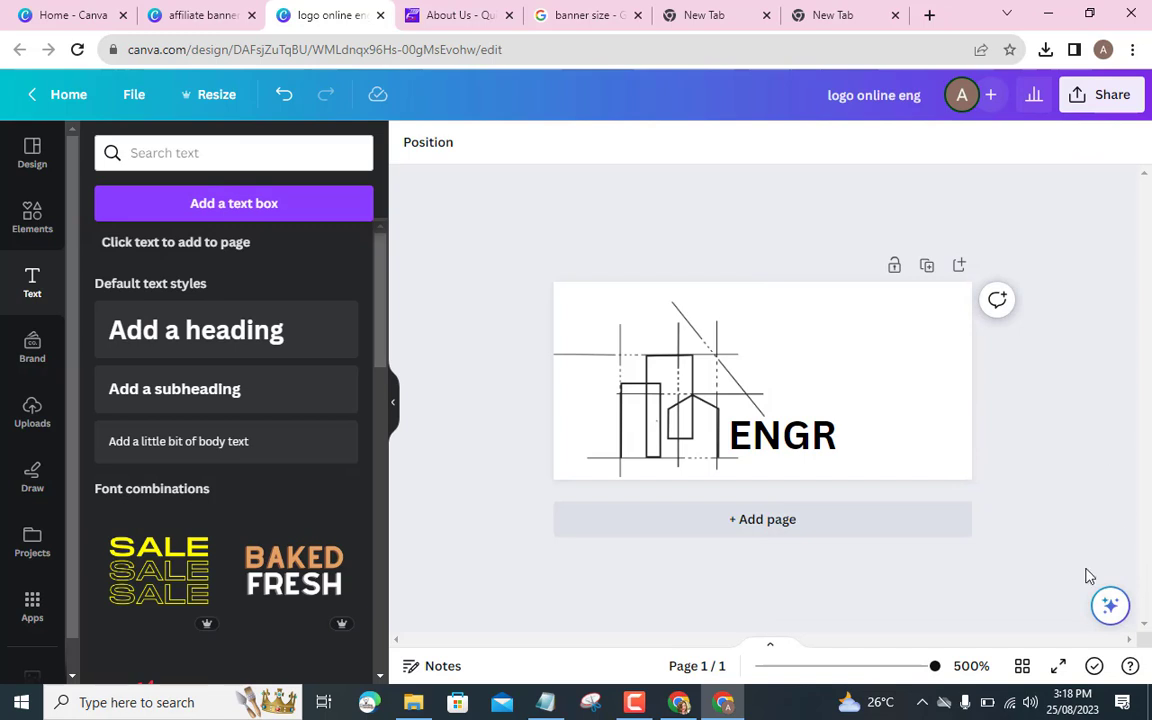
click(1095, 105)
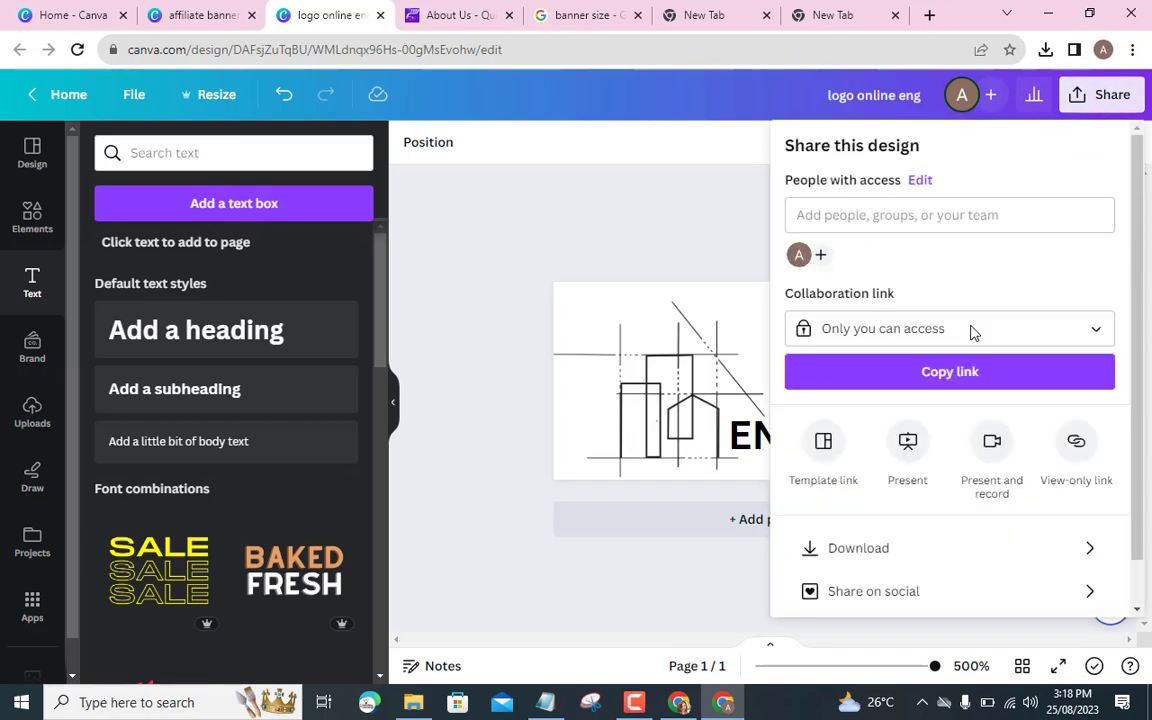
key(Escape)
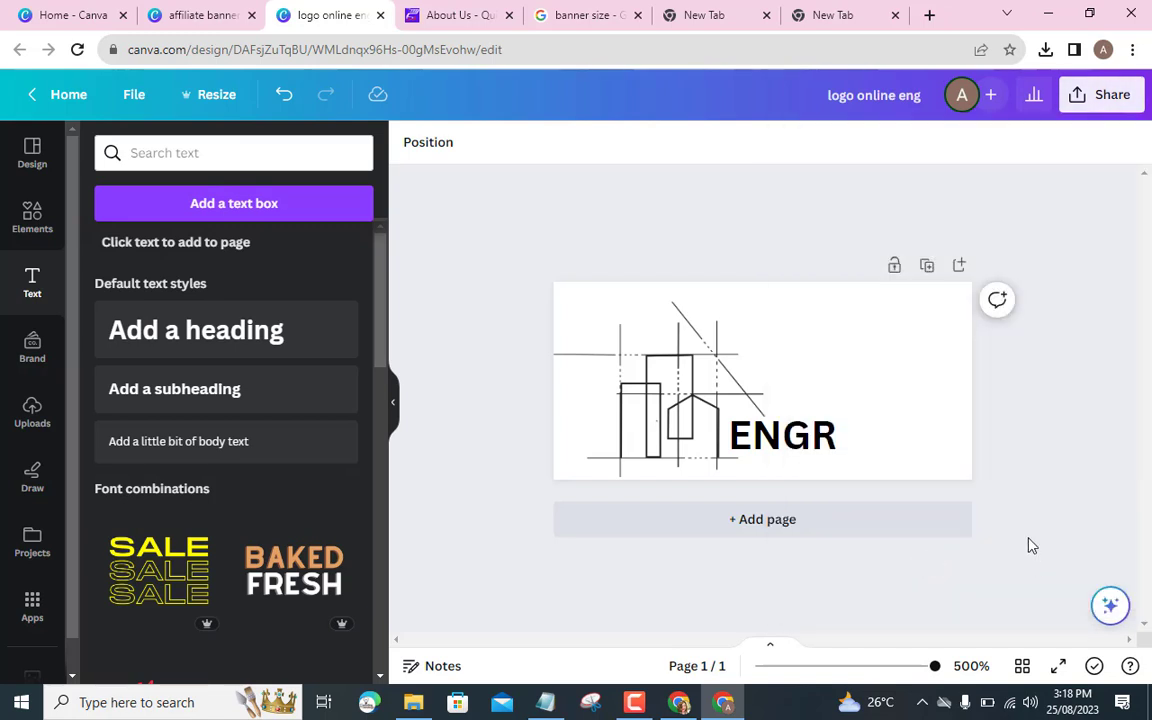
click(1097, 108)
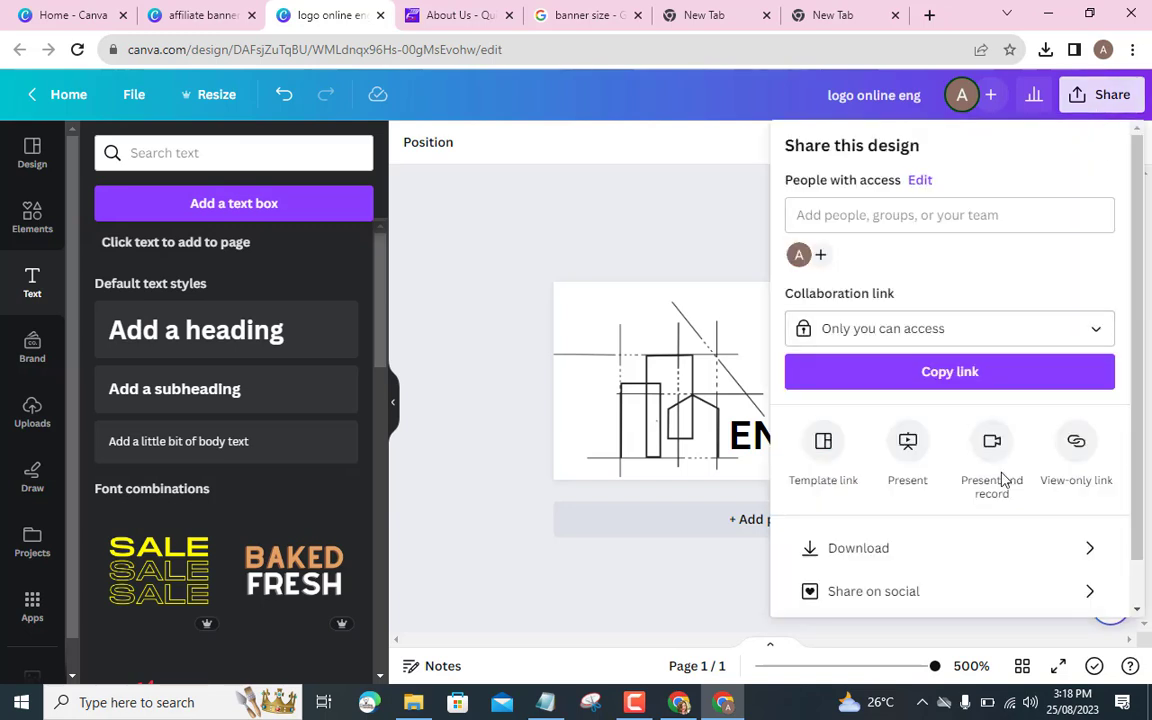
click(1009, 567)
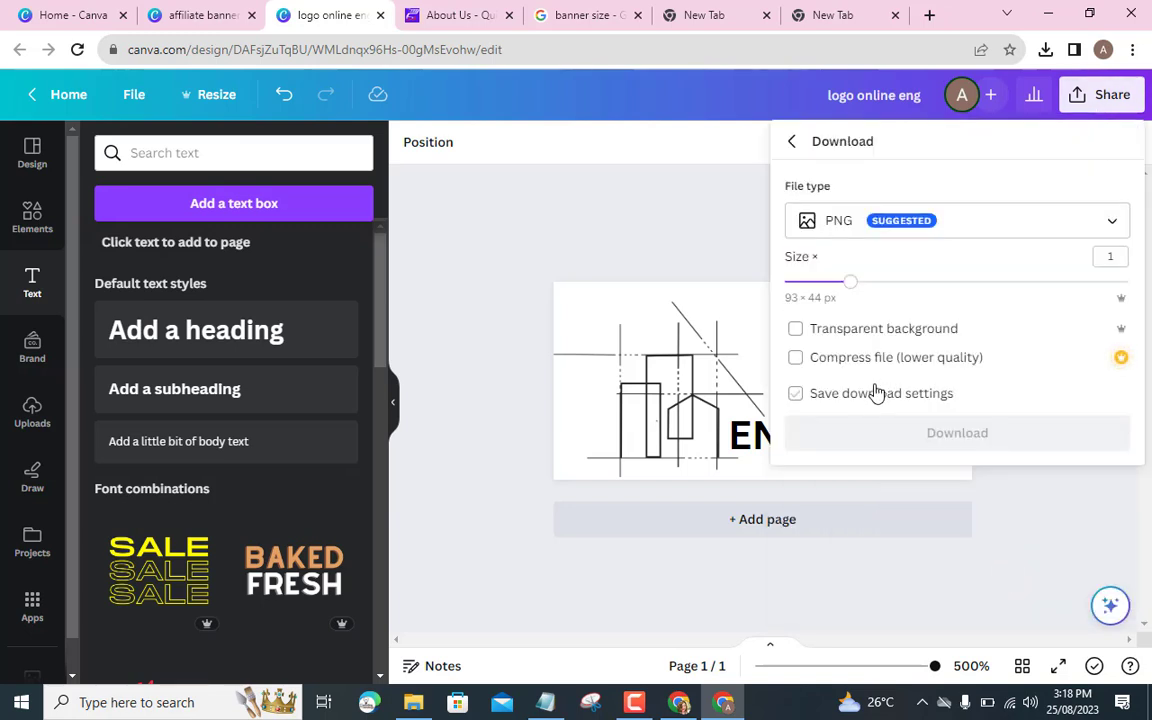
click(795, 330)
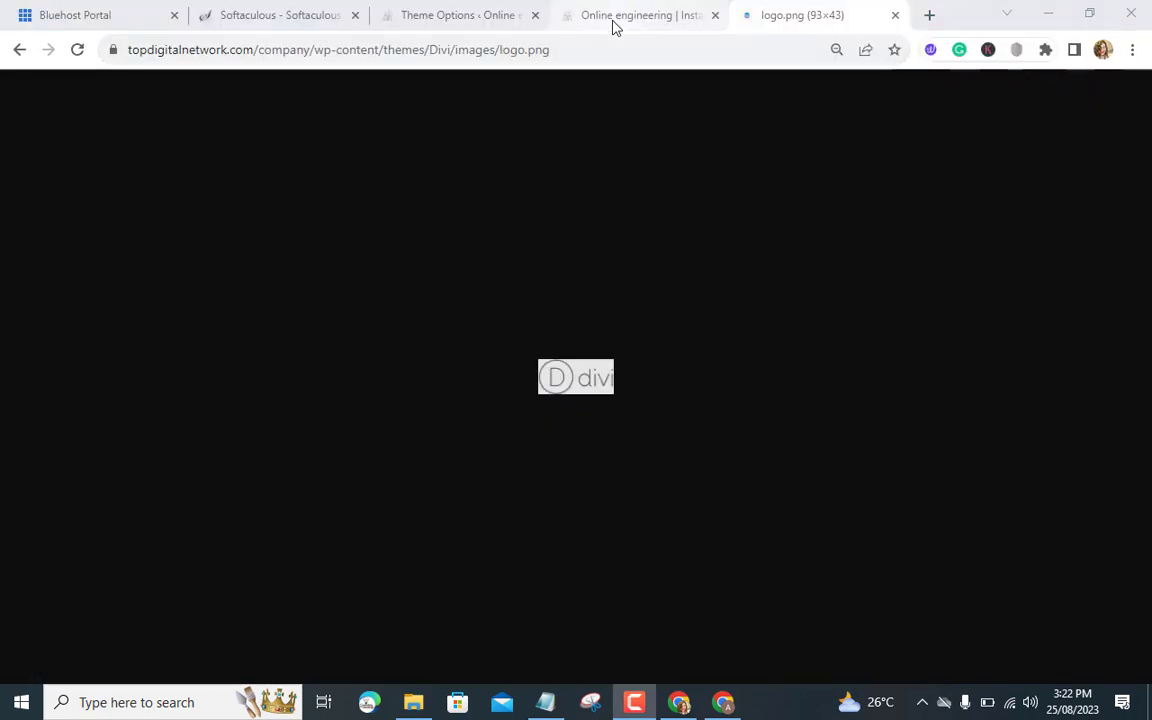
Switch to the WordPress window and upload "logo online eng (1).png" from Downloads for the Logo setting in Divi Theme Options.
click(612, 22)
click(470, 17)
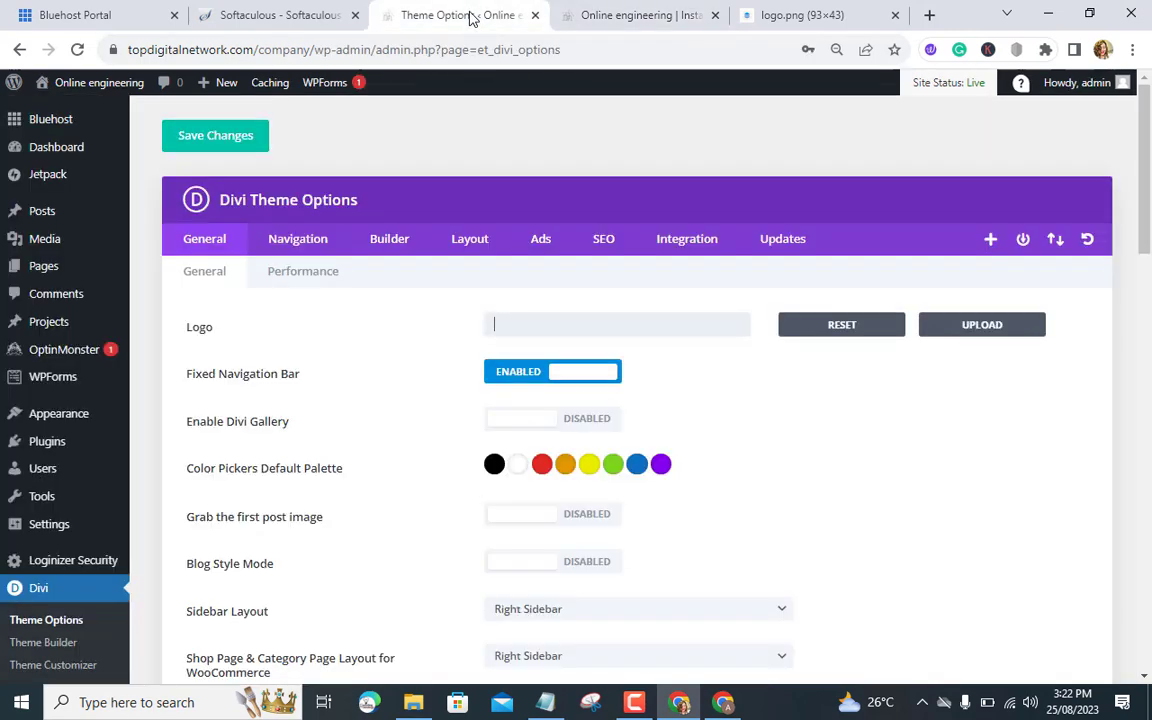
click(963, 326)
double_click(54, 152)
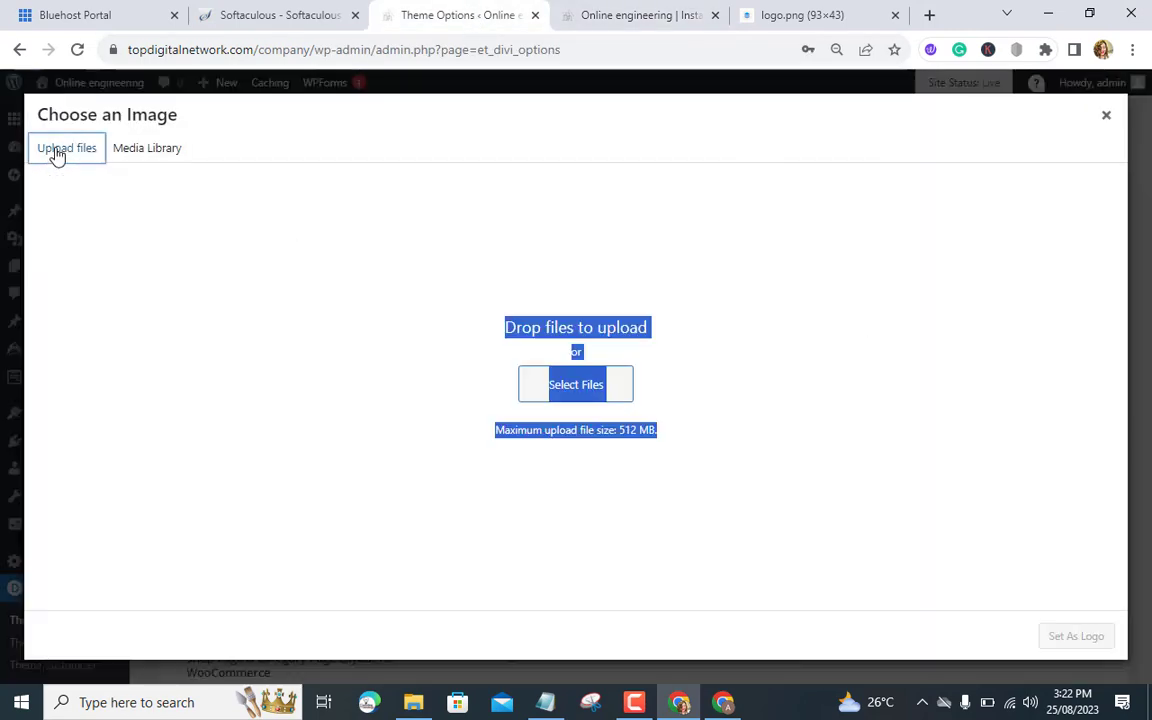
drag(476, 346, 510, 361)
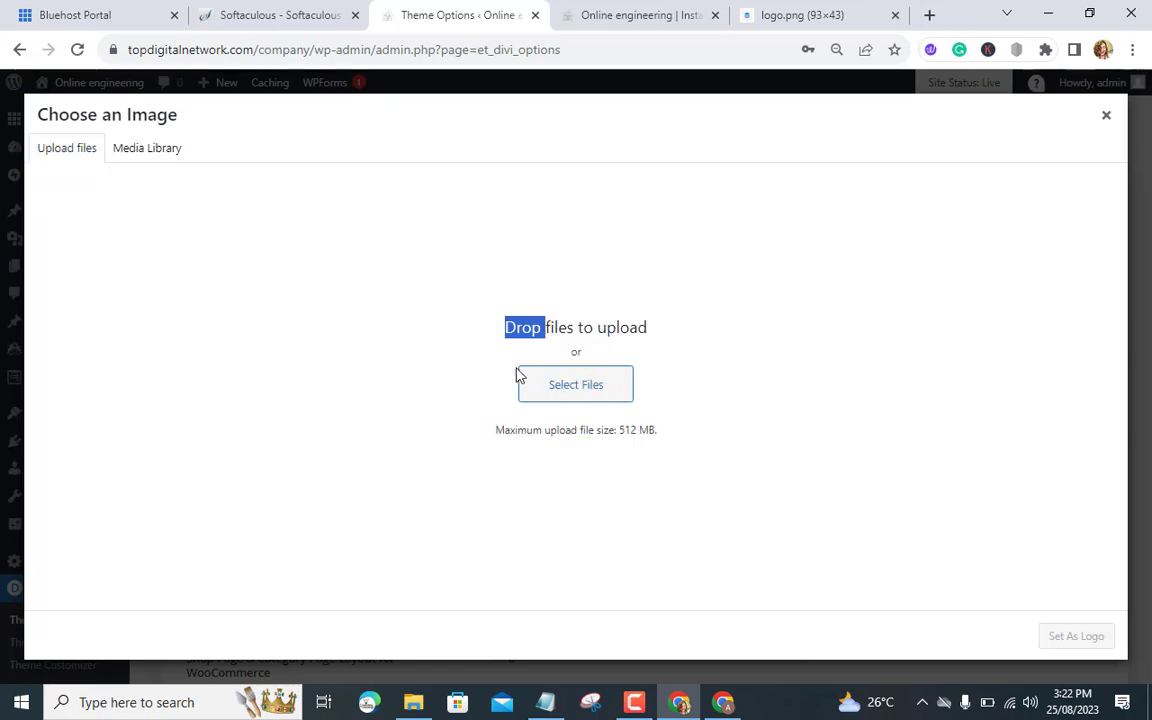
click(563, 388)
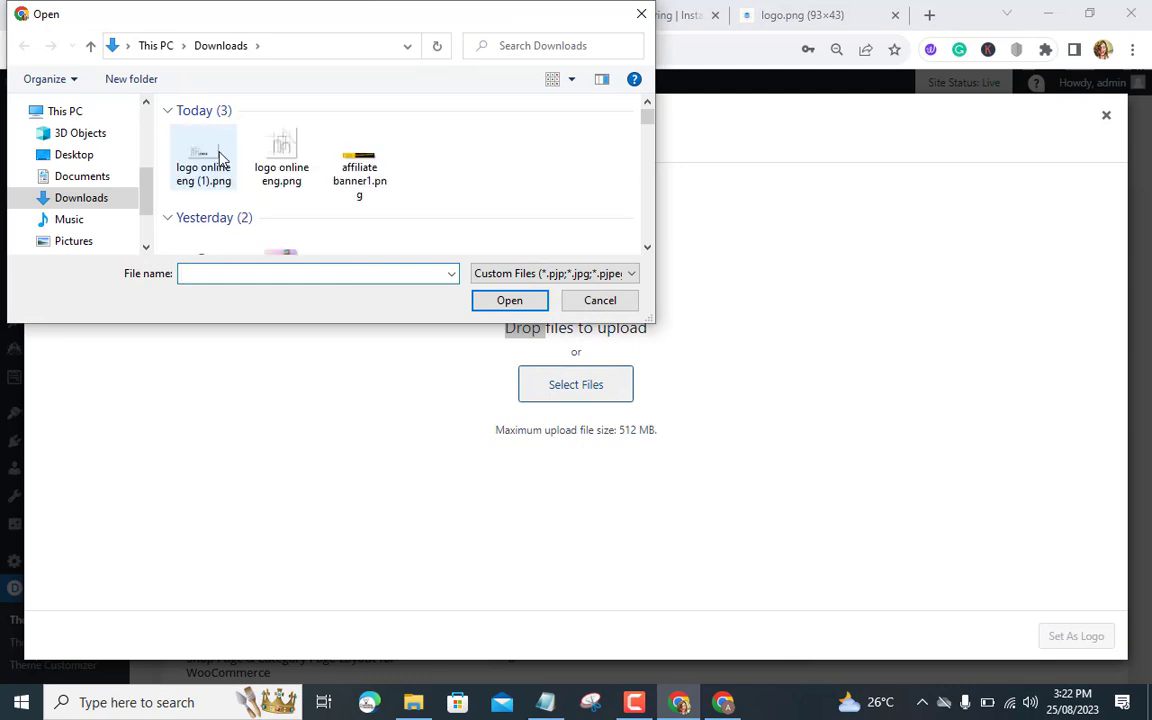
click(216, 170)
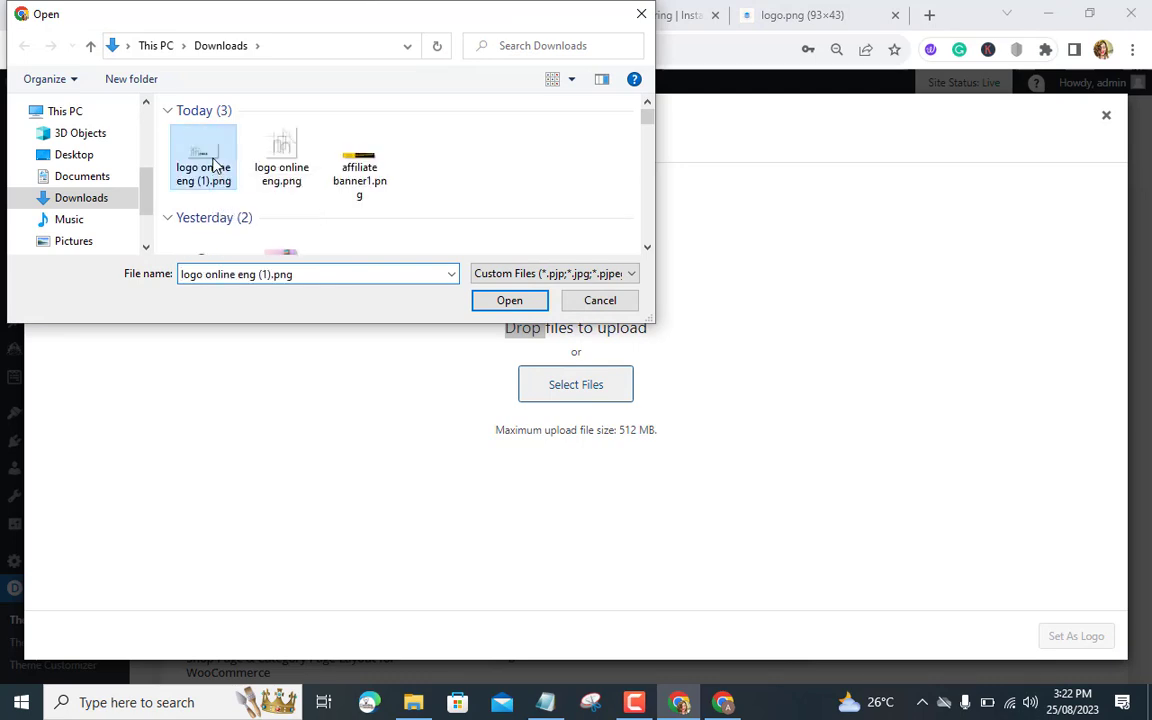
click(497, 301)
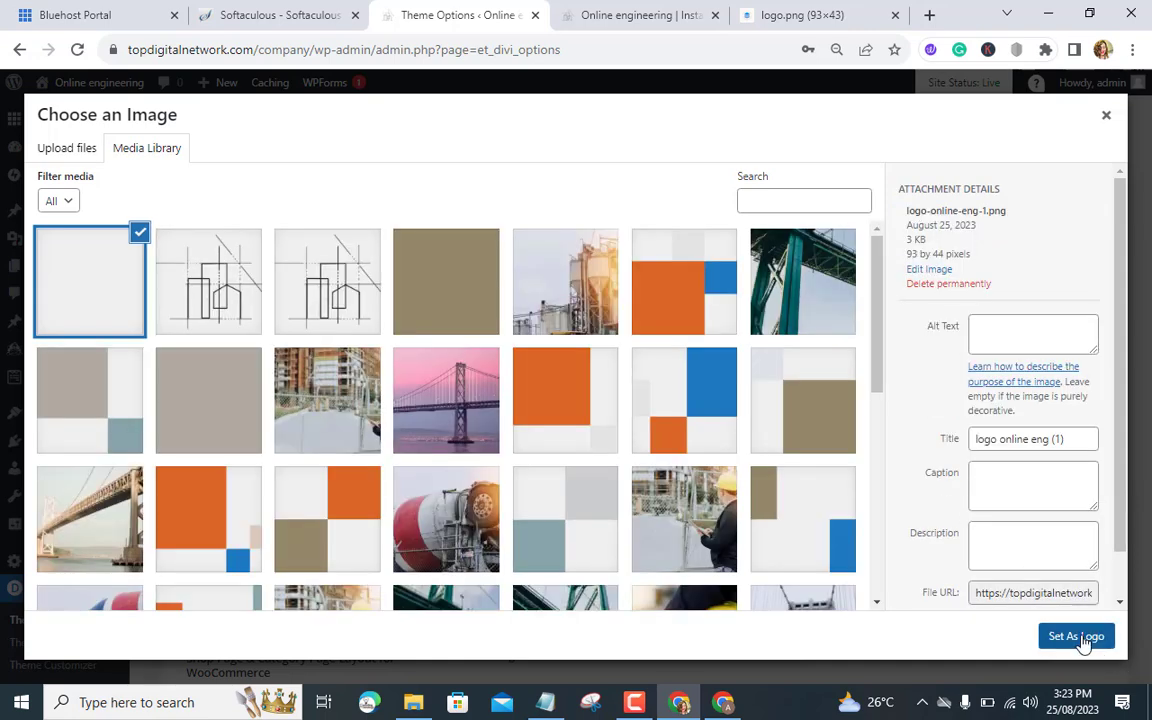
Set the uploaded image as the site logo and save the Divi theme options.
click(1076, 637)
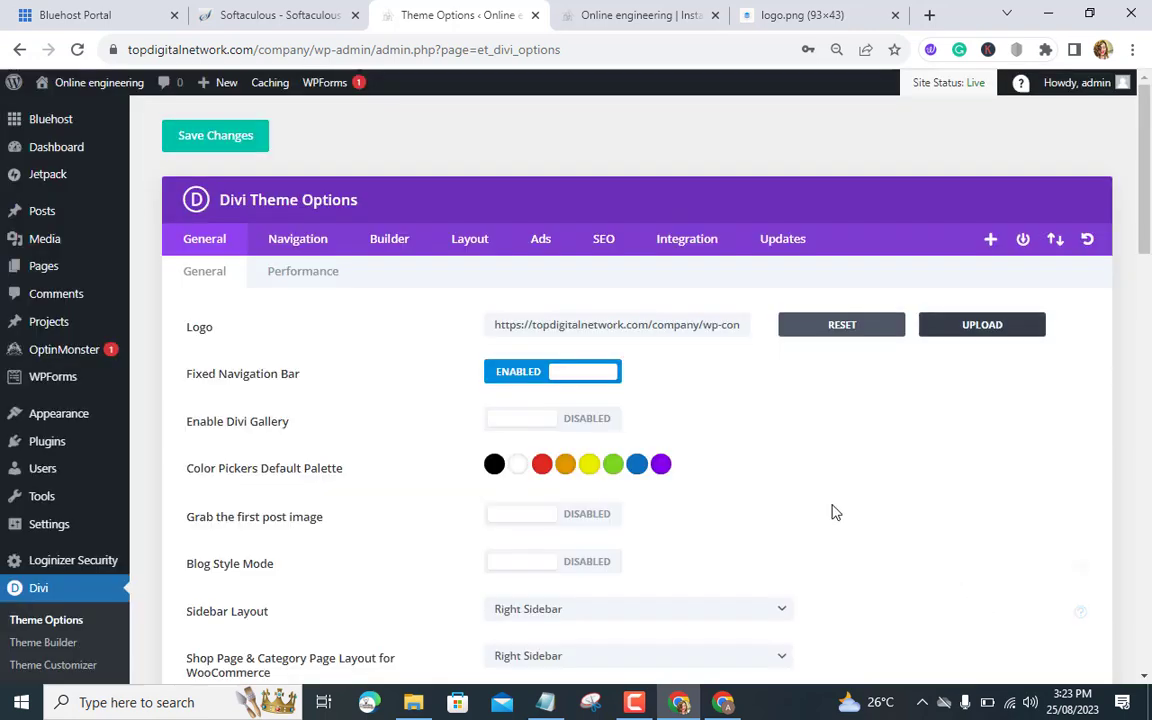
scroll(740, 463, down, 15)
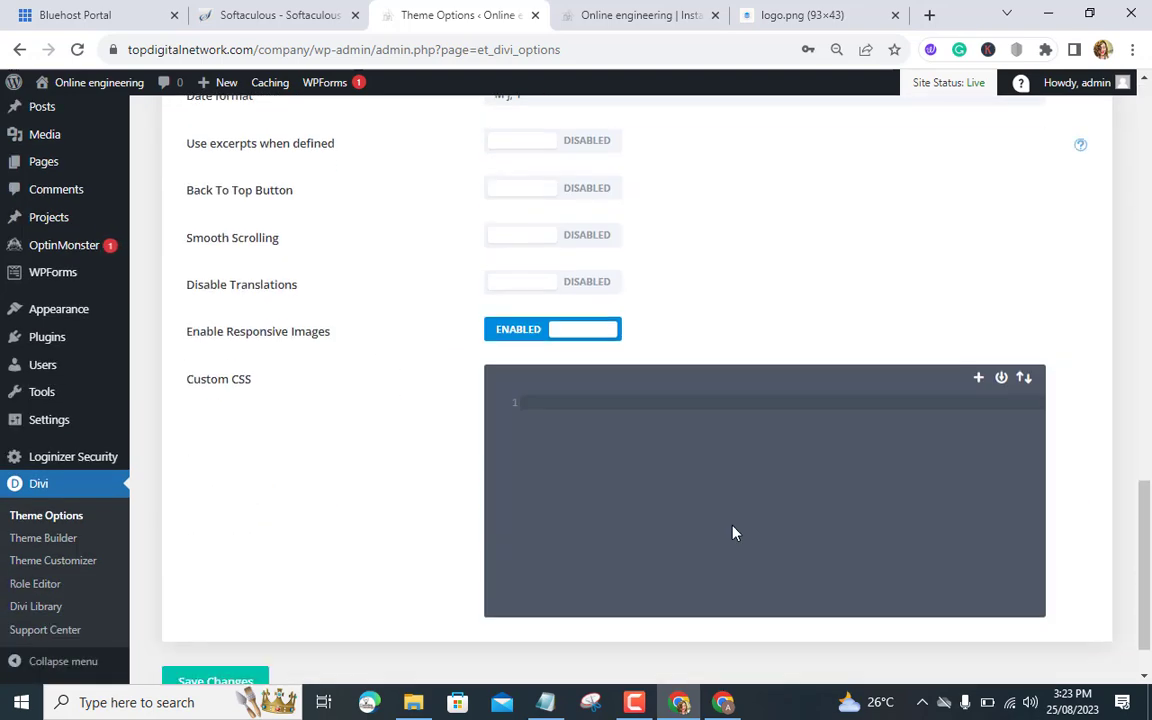
click(250, 617)
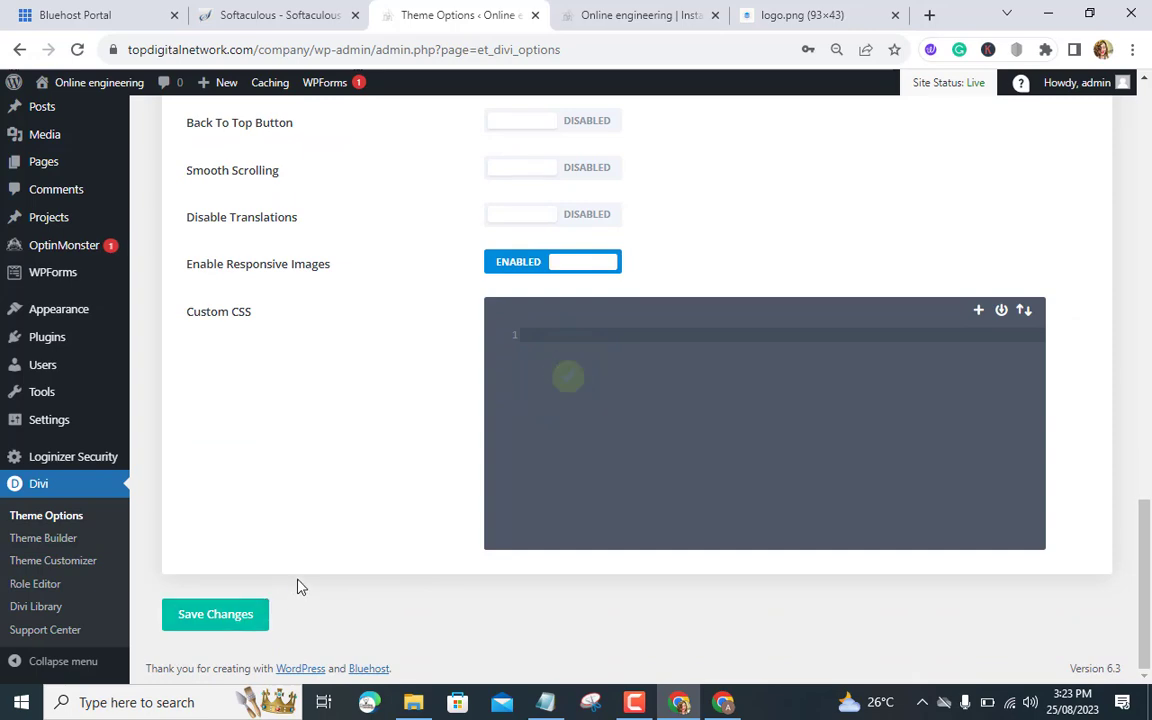
Return to the live Online engineering homepage and reload it to check the header logo.
scroll(331, 563, up, 3)
scroll(331, 563, up, 4)
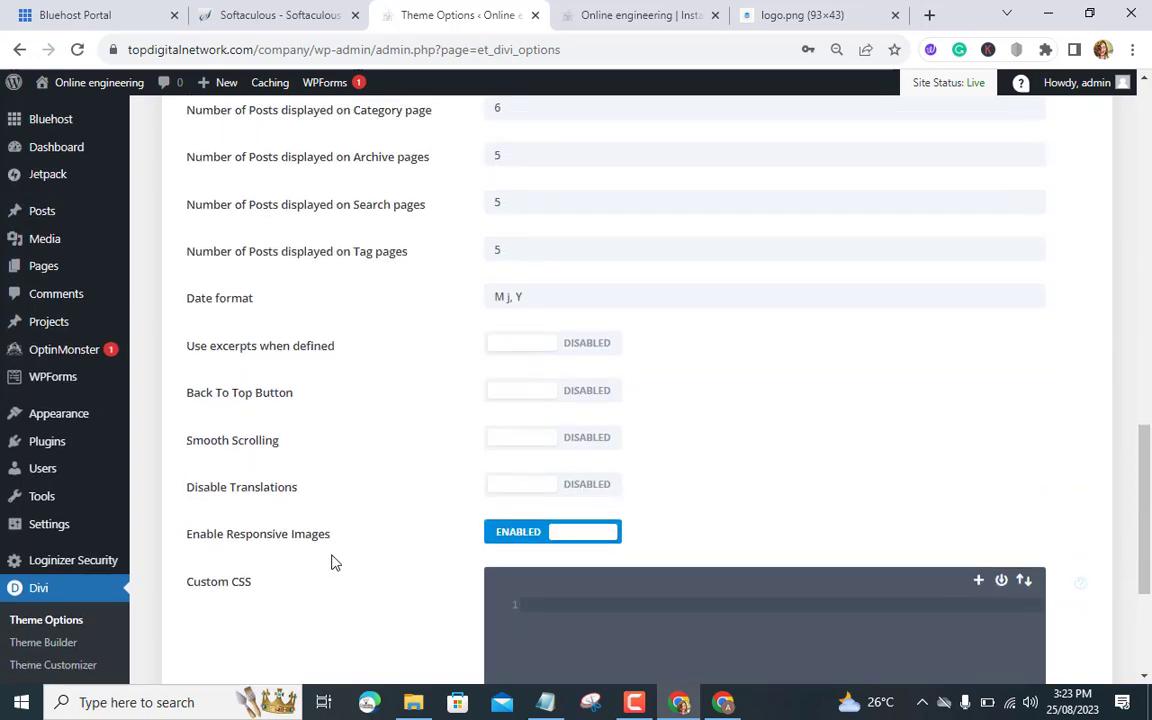
scroll(331, 563, up, 5)
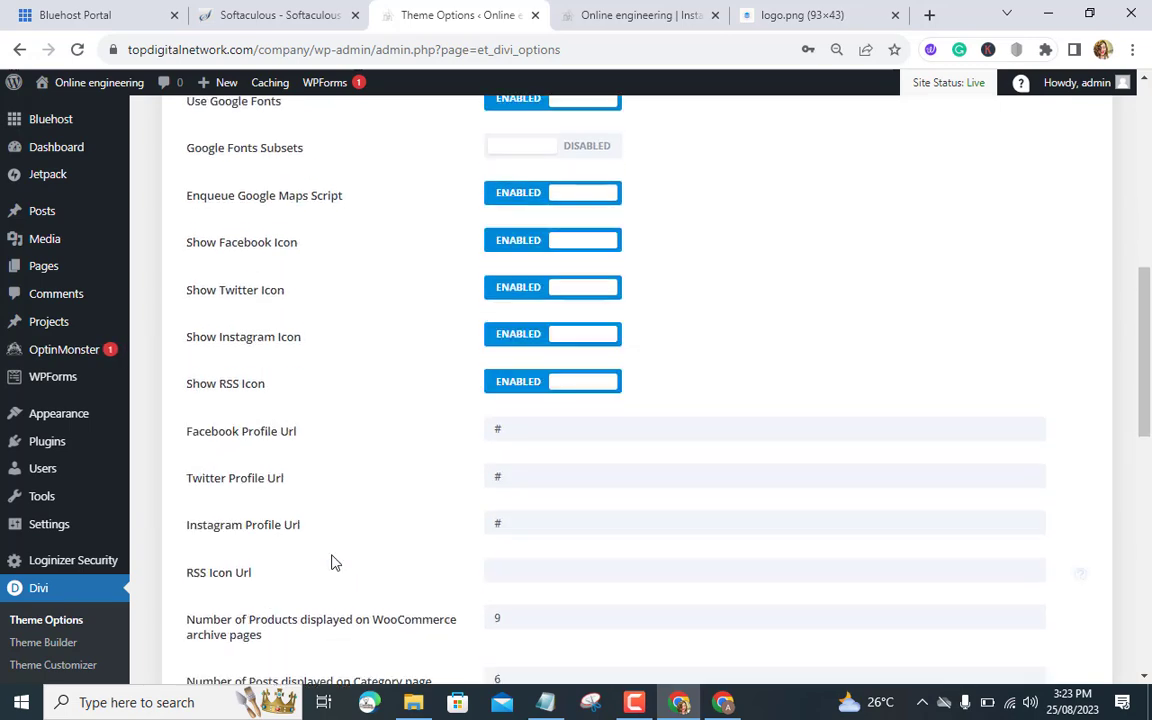
click(657, 16)
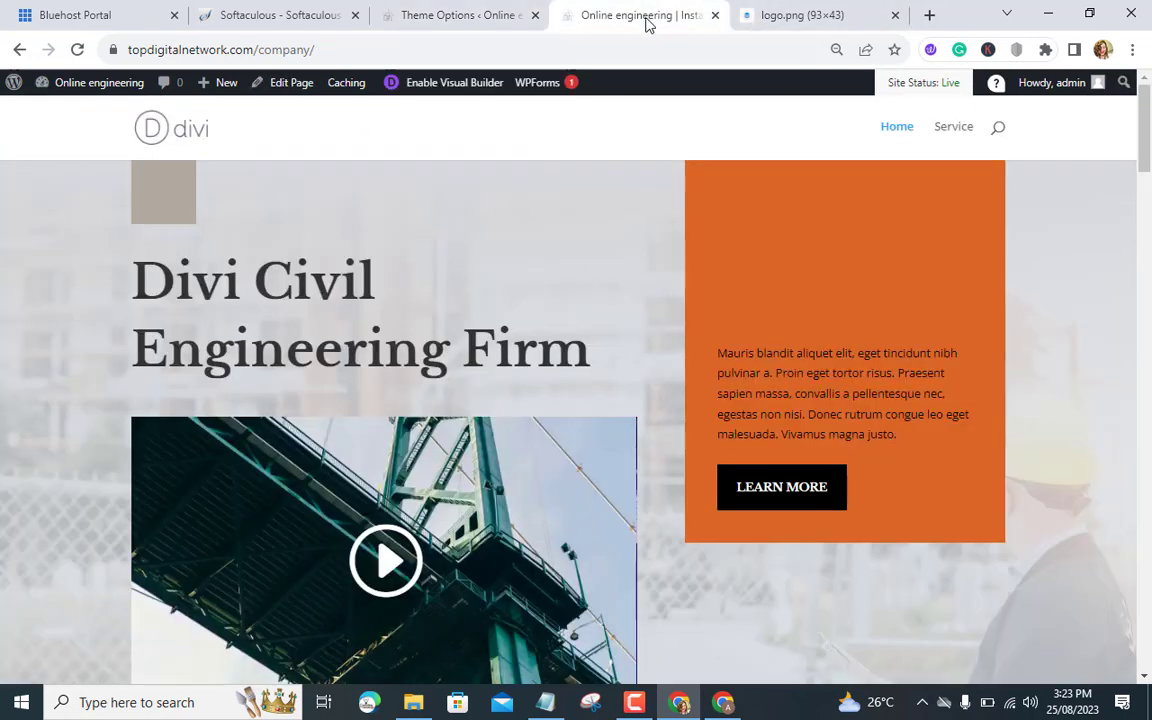
click(78, 49)
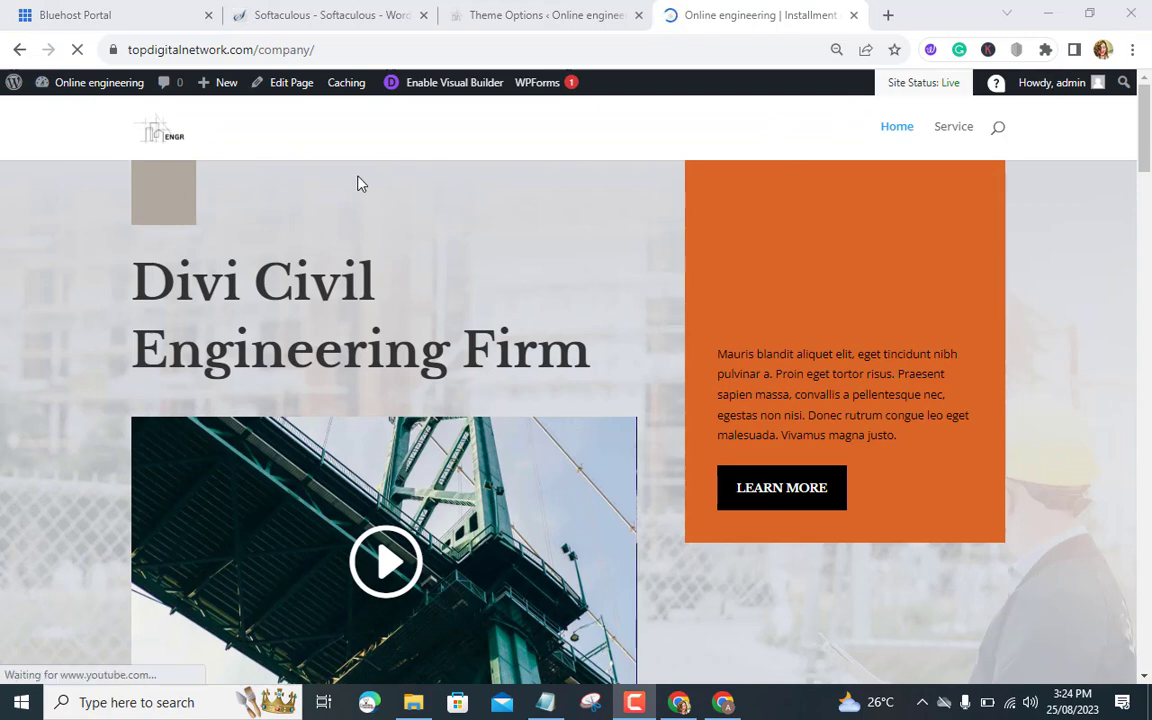
Examine the reloaded homepage from header to footer, checking how the header logo looks along the page.
scroll(383, 270, down, 10)
scroll(390, 290, down, 8)
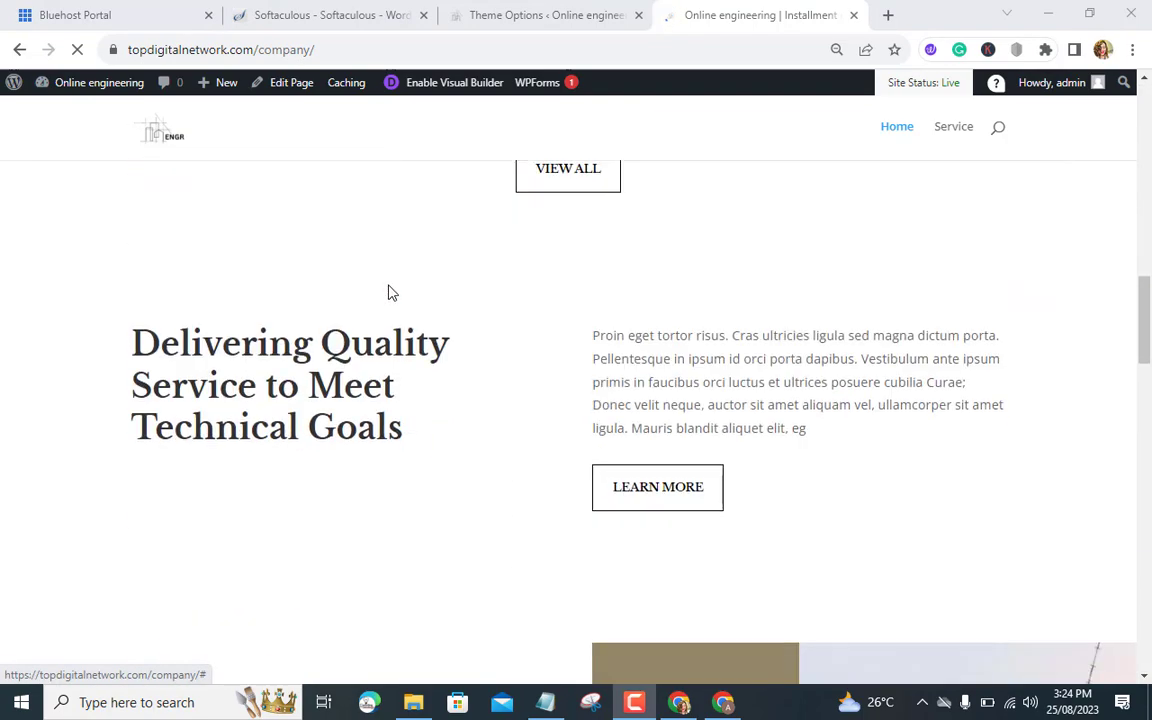
scroll(458, 400, down, 12)
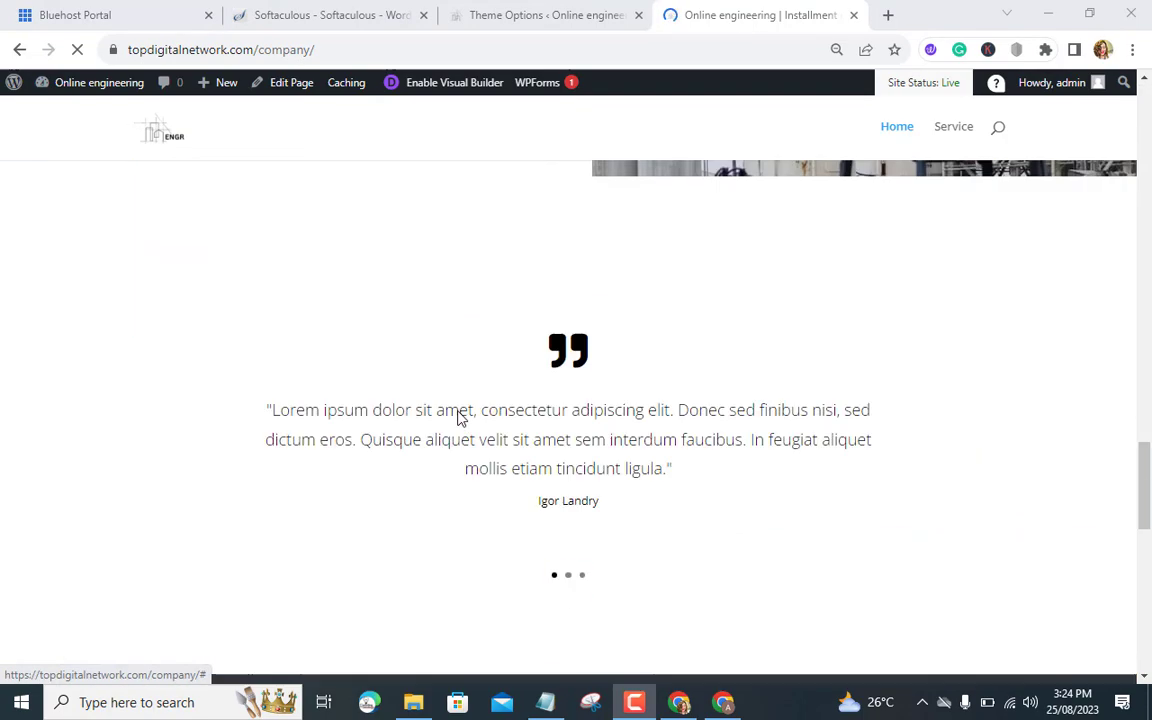
scroll(458, 418, down, 4)
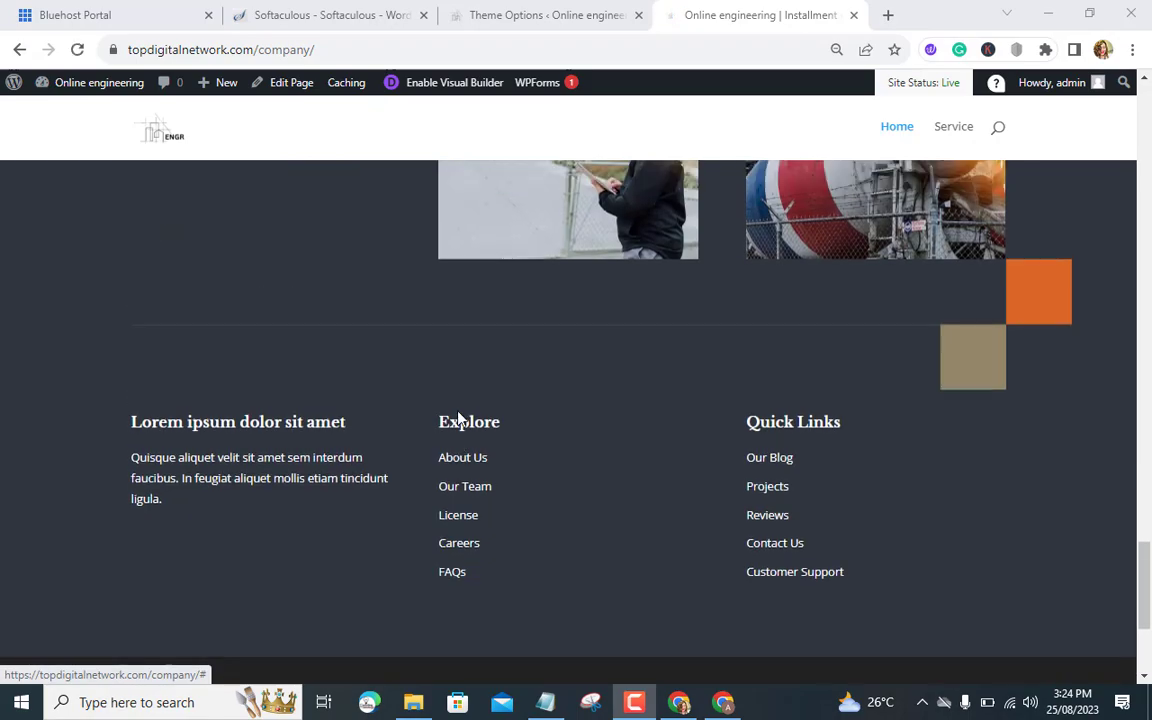
scroll(458, 418, up, 12)
scroll(458, 418, up, 5)
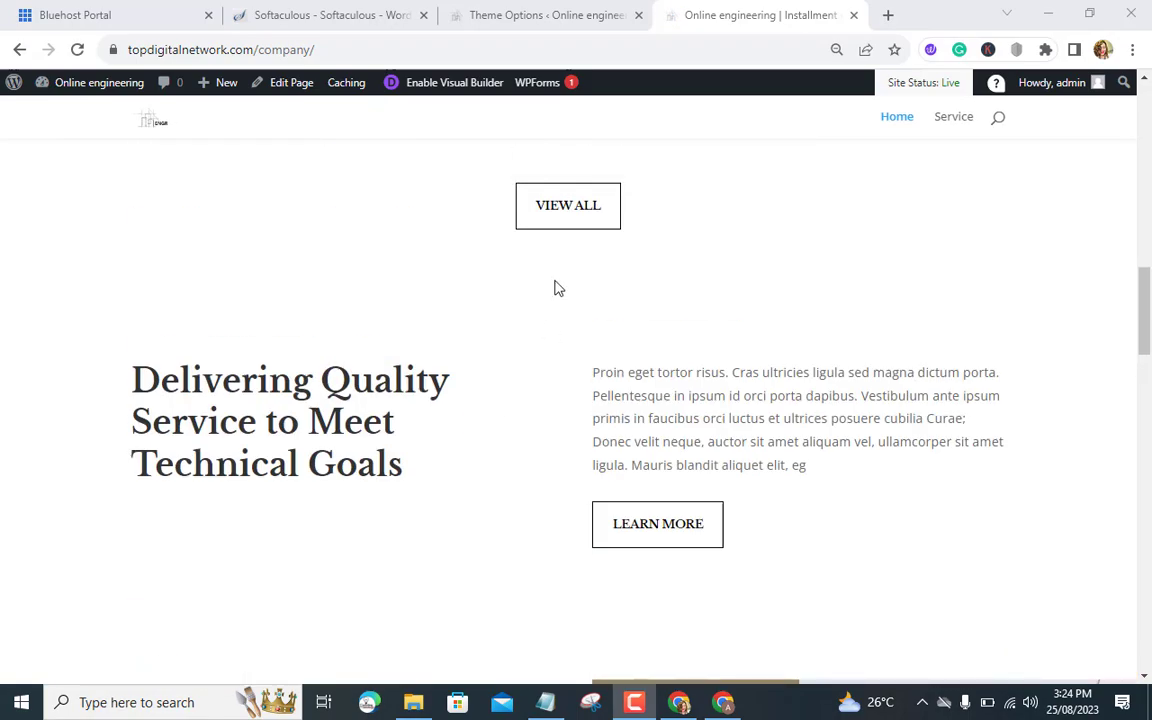
click(572, 226)
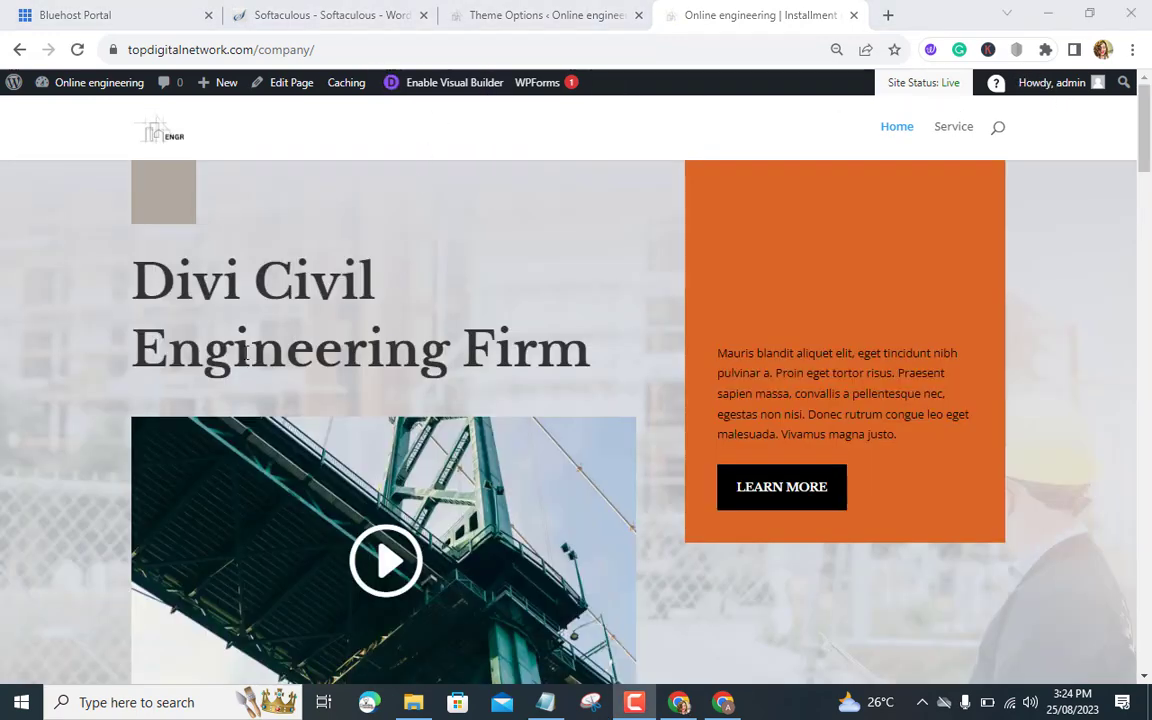
scroll(268, 325, down, 3)
scroll(283, 319, up, 3)
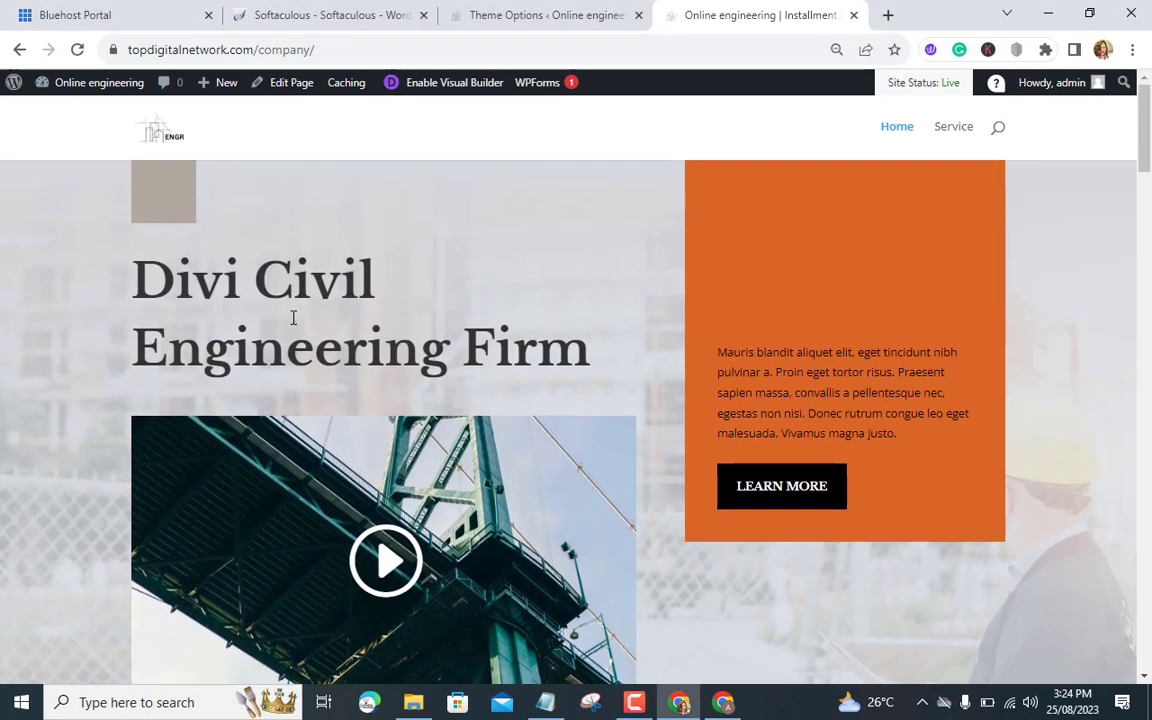